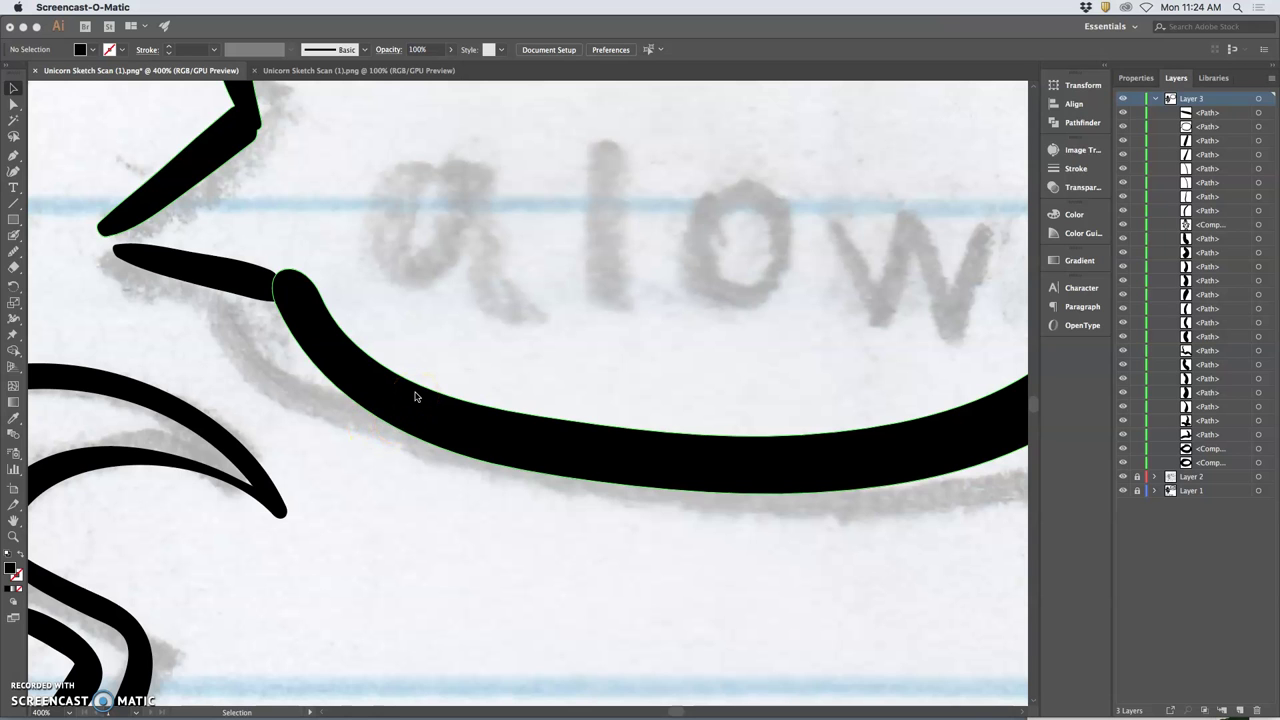
Compare the inked corn drawing and speech bubble with the pencil sketch by toggling the visibility of Layer 3.
click(553, 317)
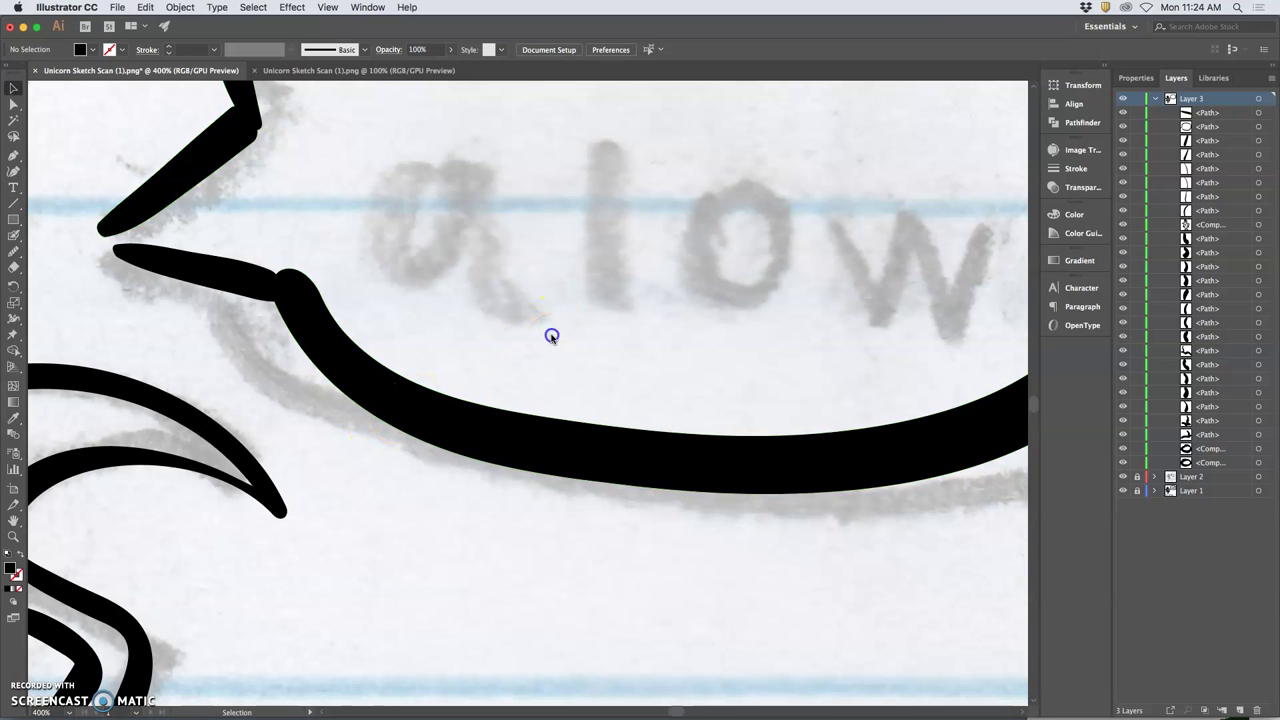
scroll(553, 317, down, 4)
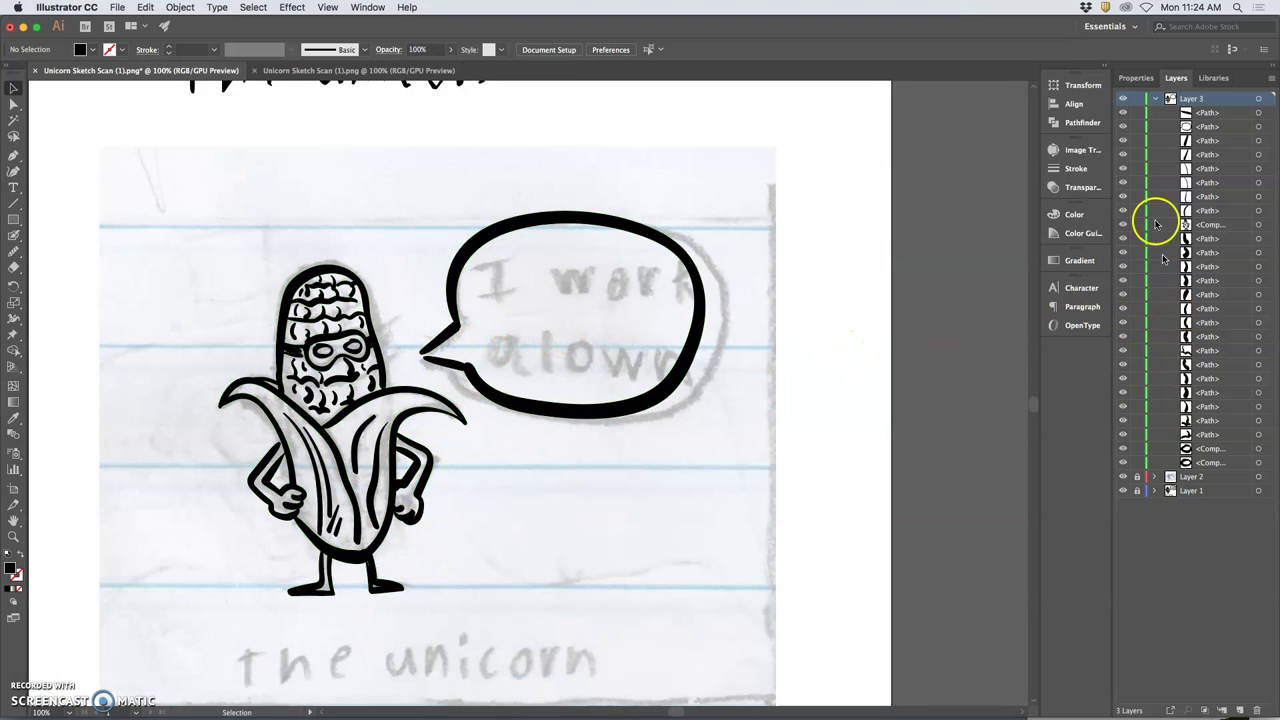
click(1124, 100)
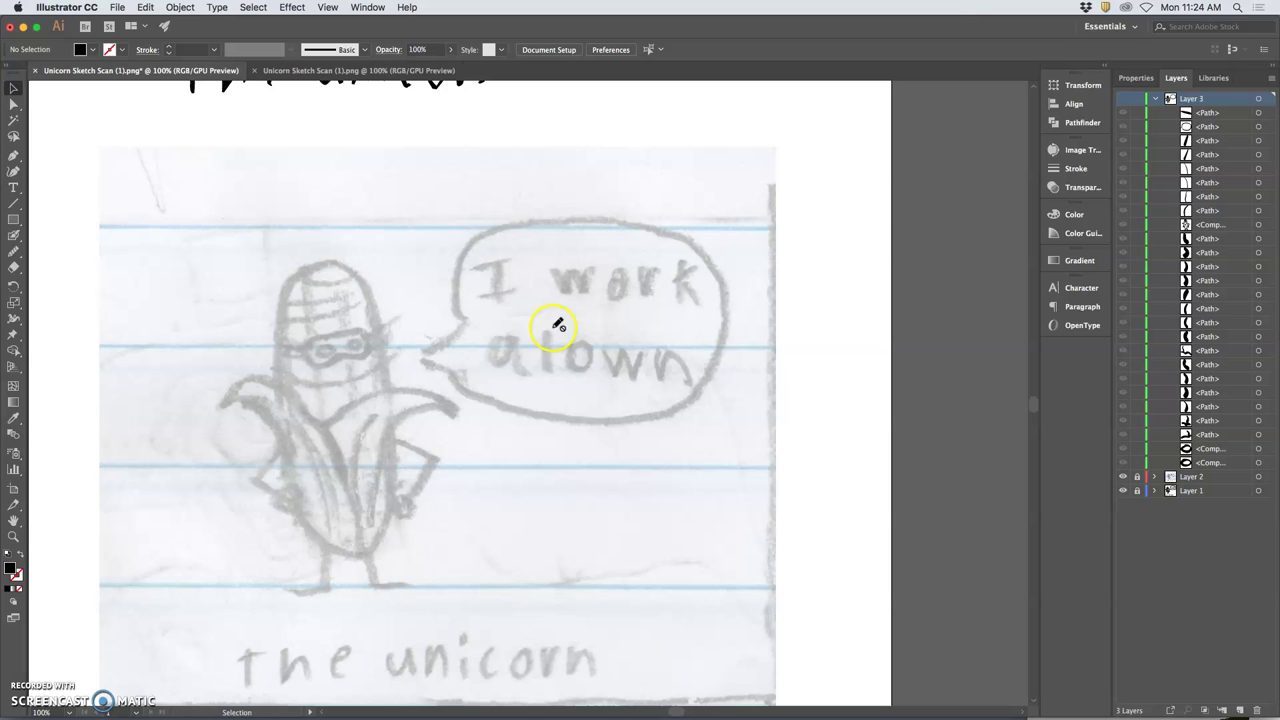
click(1124, 100)
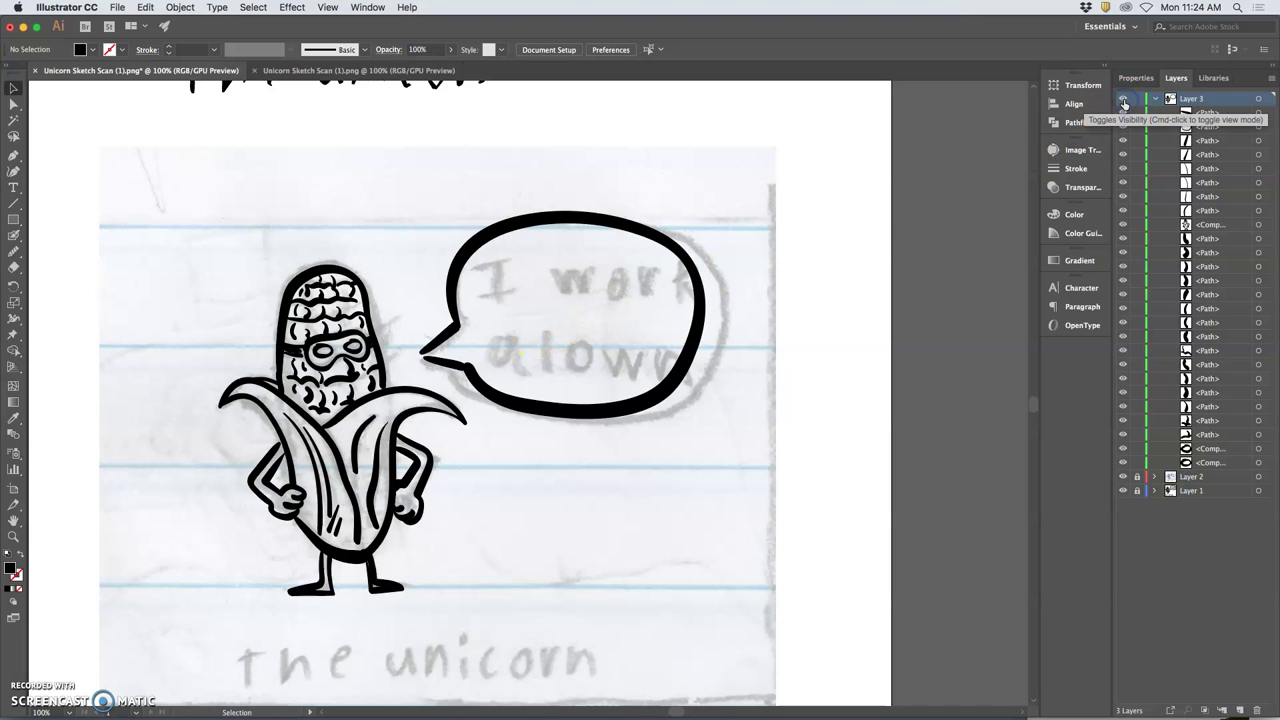
click(1124, 100)
click(1124, 100)
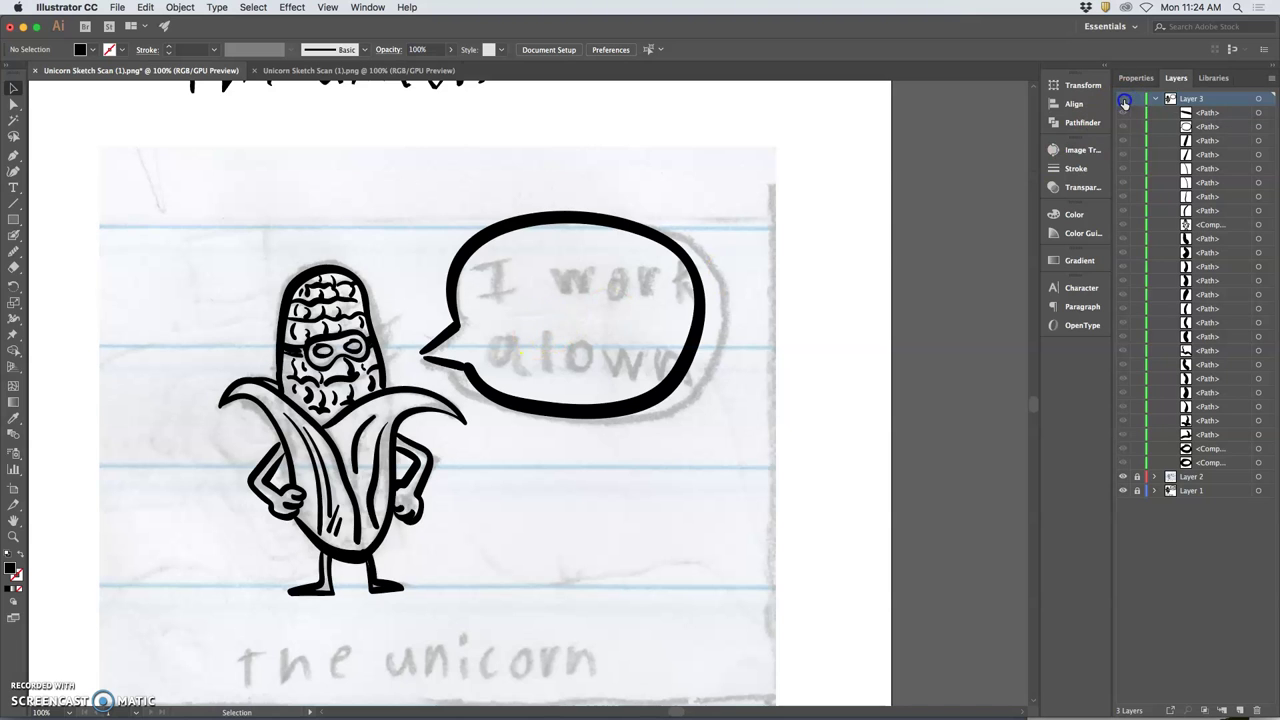
click(1124, 100)
click(1124, 100)
click(1124, 100)
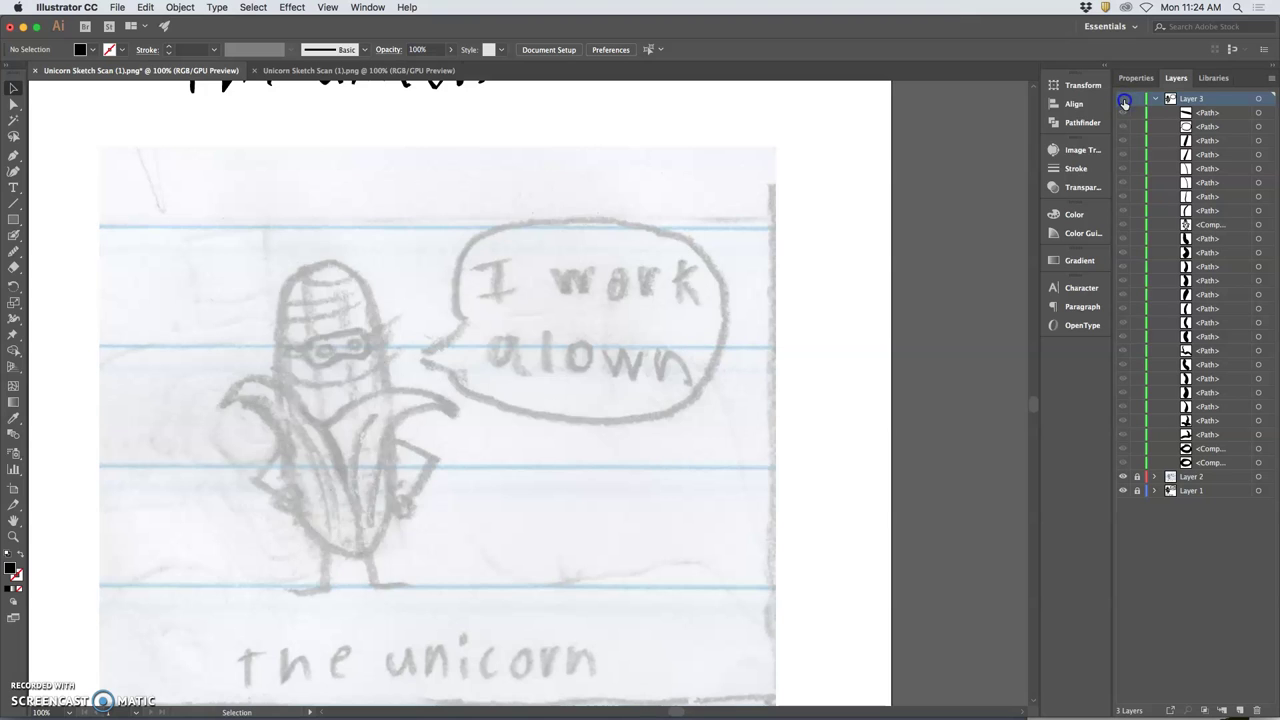
click(1124, 100)
click(1124, 100)
click(1124, 100)
click(1124, 100)
click(1124, 100)
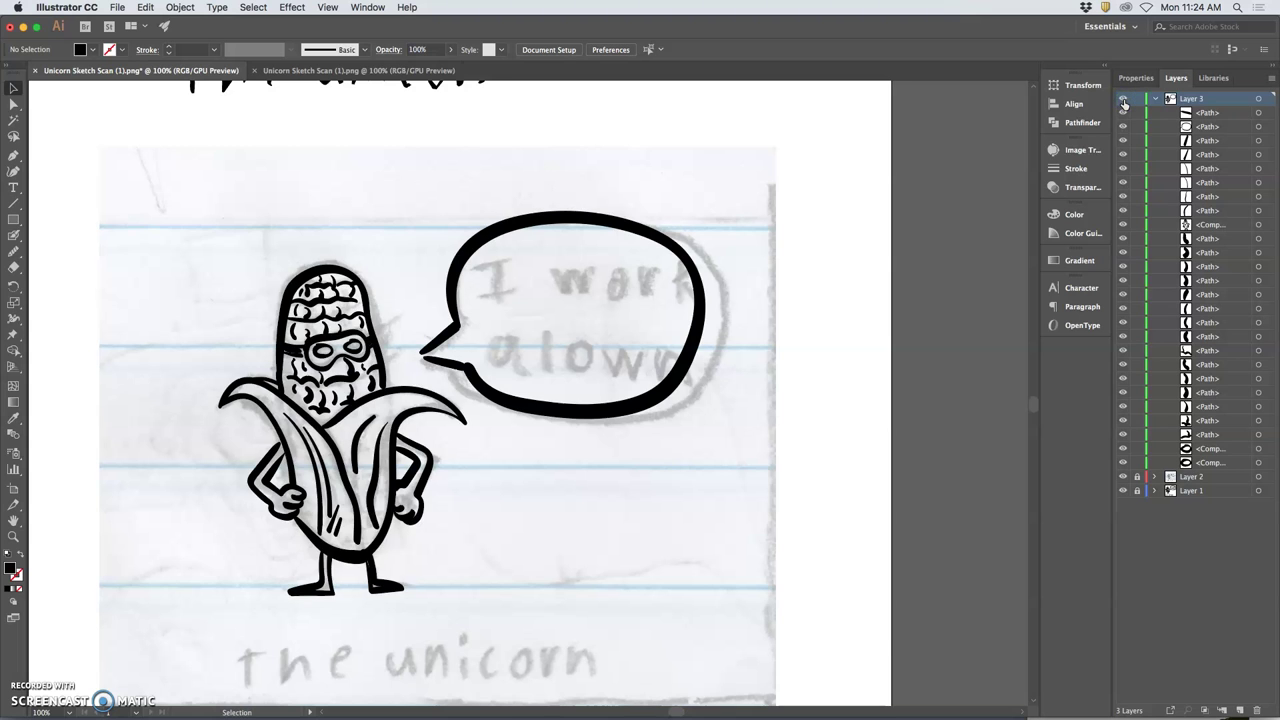
Review the Eraser tool's angle, roundness and size options for work on the corn, keeping the angle Fixed.
key(super+minus)
key(super+plus)
key(super+plus)
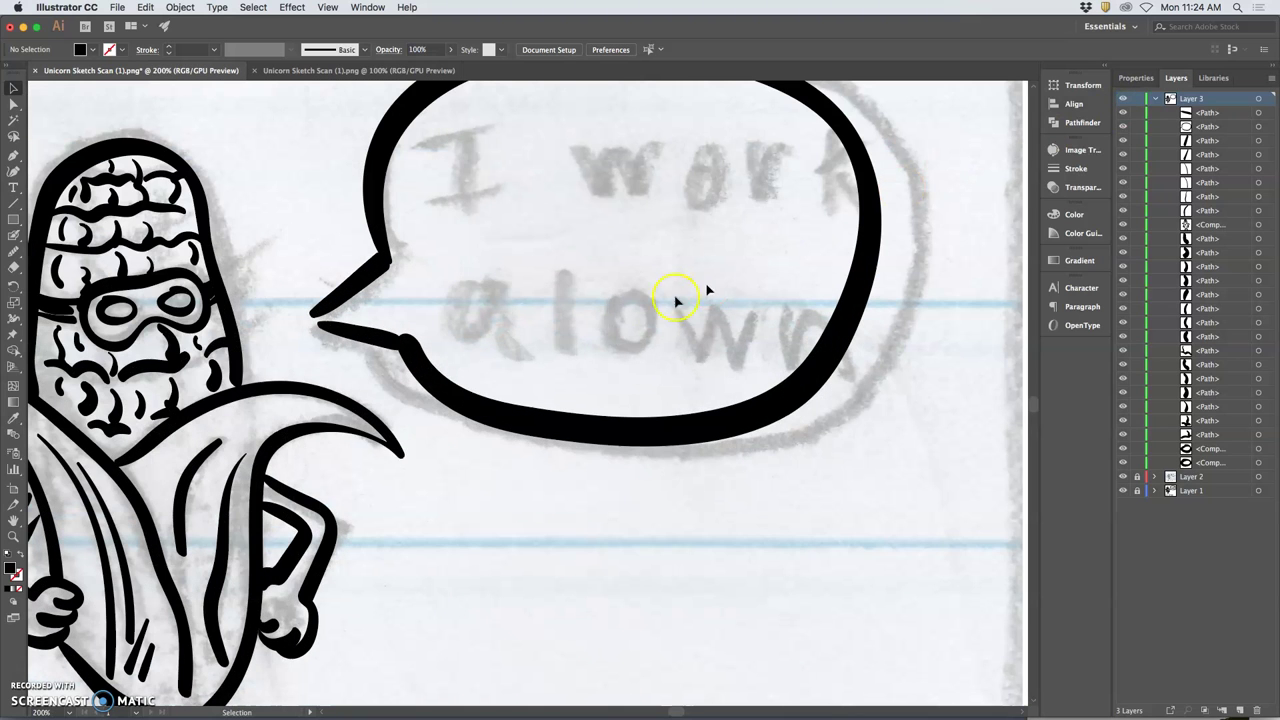
drag(635, 302, 931, 297)
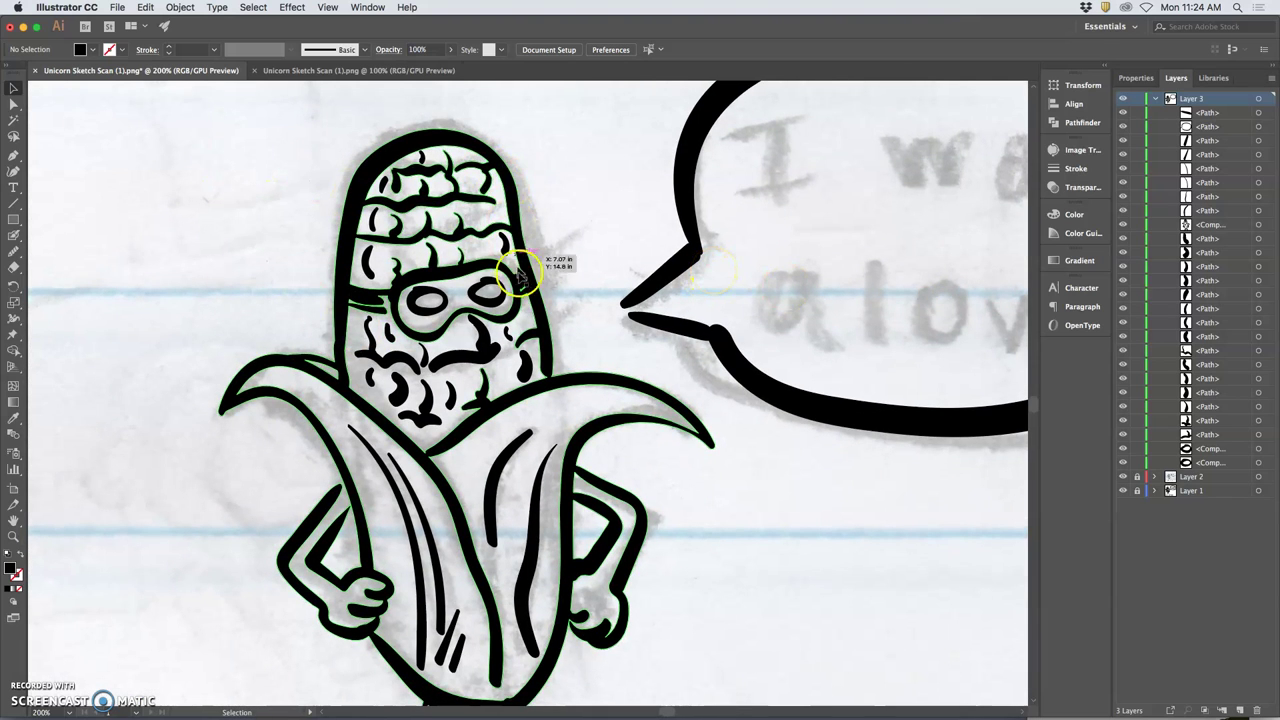
click(14, 267)
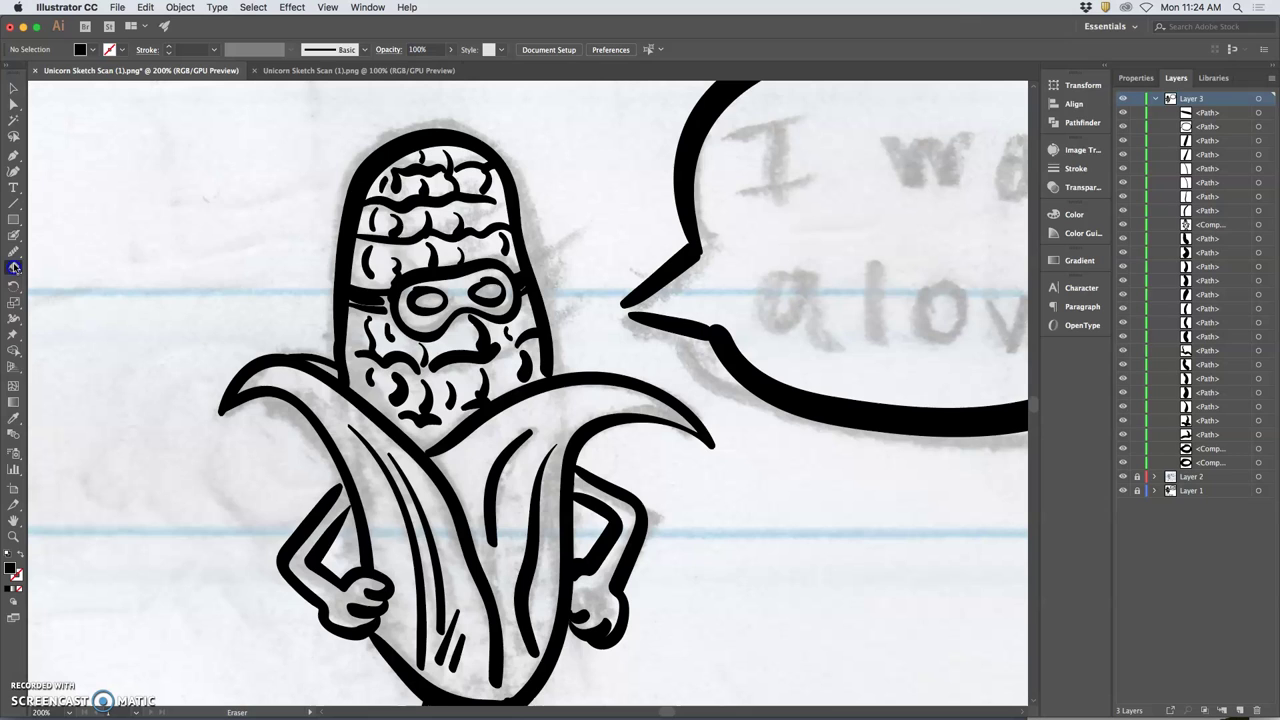
double_click(14, 267)
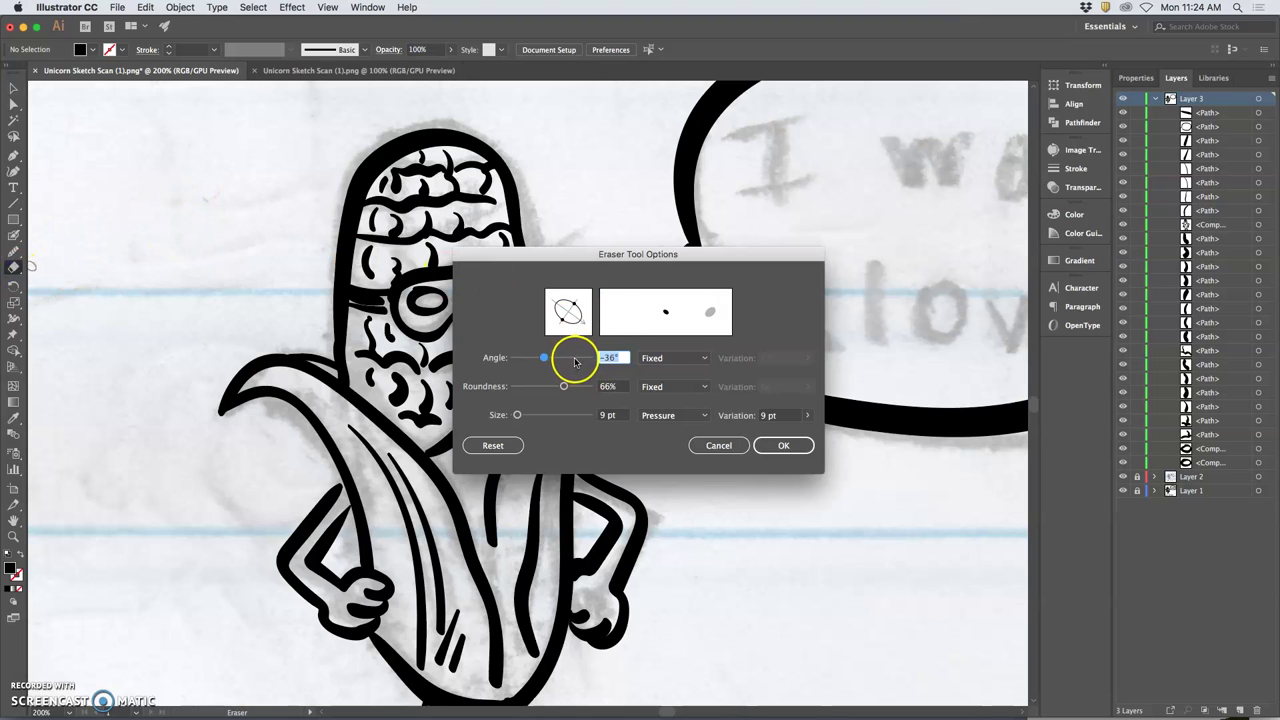
click(668, 358)
click(662, 362)
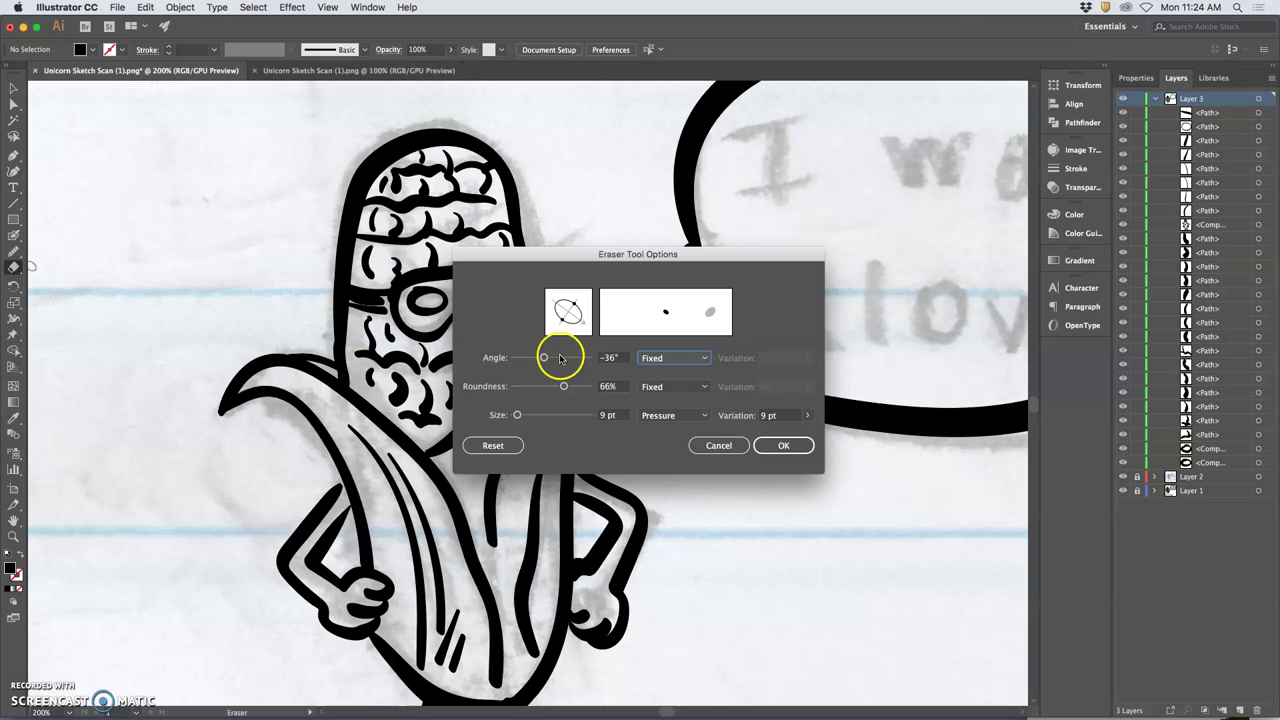
click(770, 445)
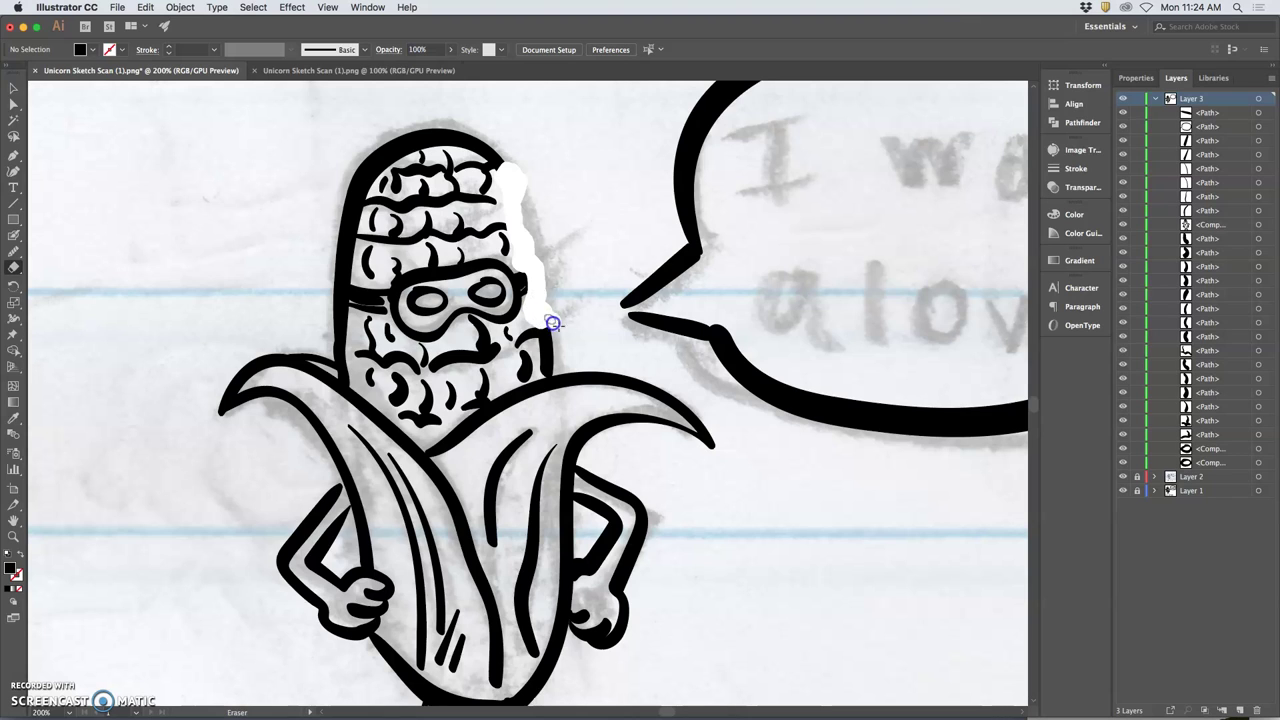
Erase the corn head's right outline from the top curve to below the mask, and trim its lower left outline.
drag(552, 323, 593, 316)
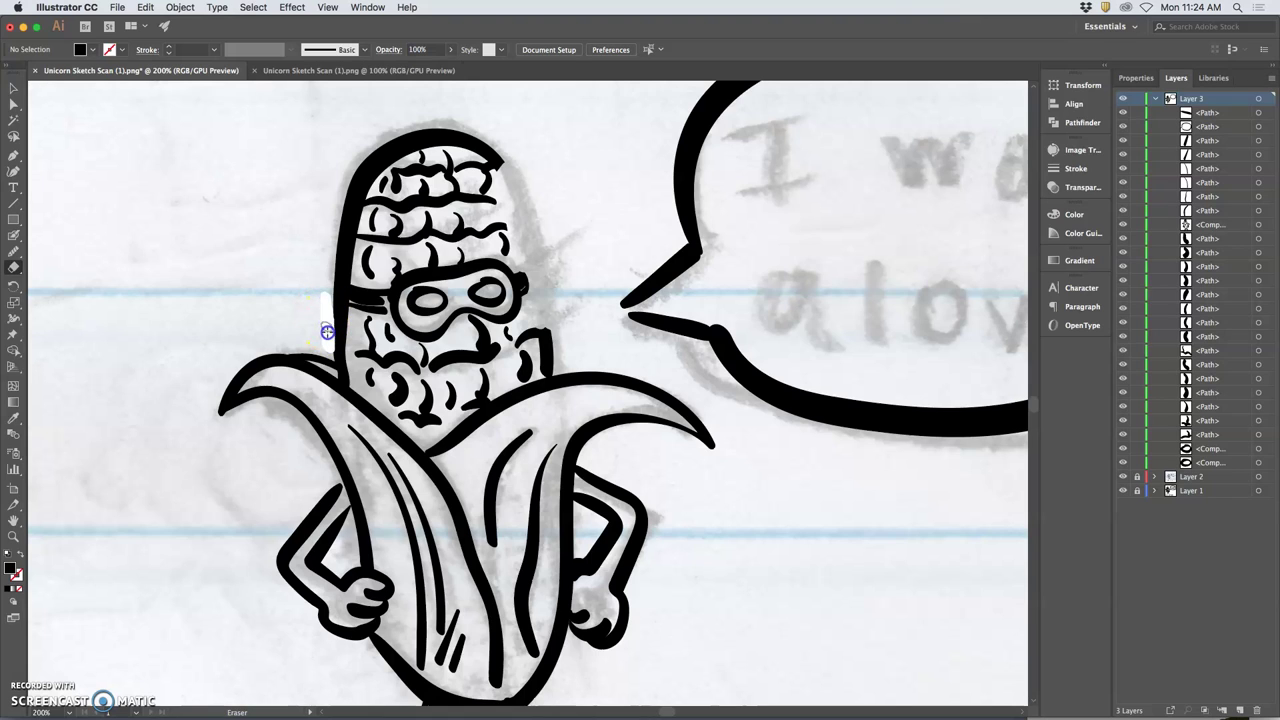
drag(330, 356, 323, 286)
drag(346, 352, 349, 339)
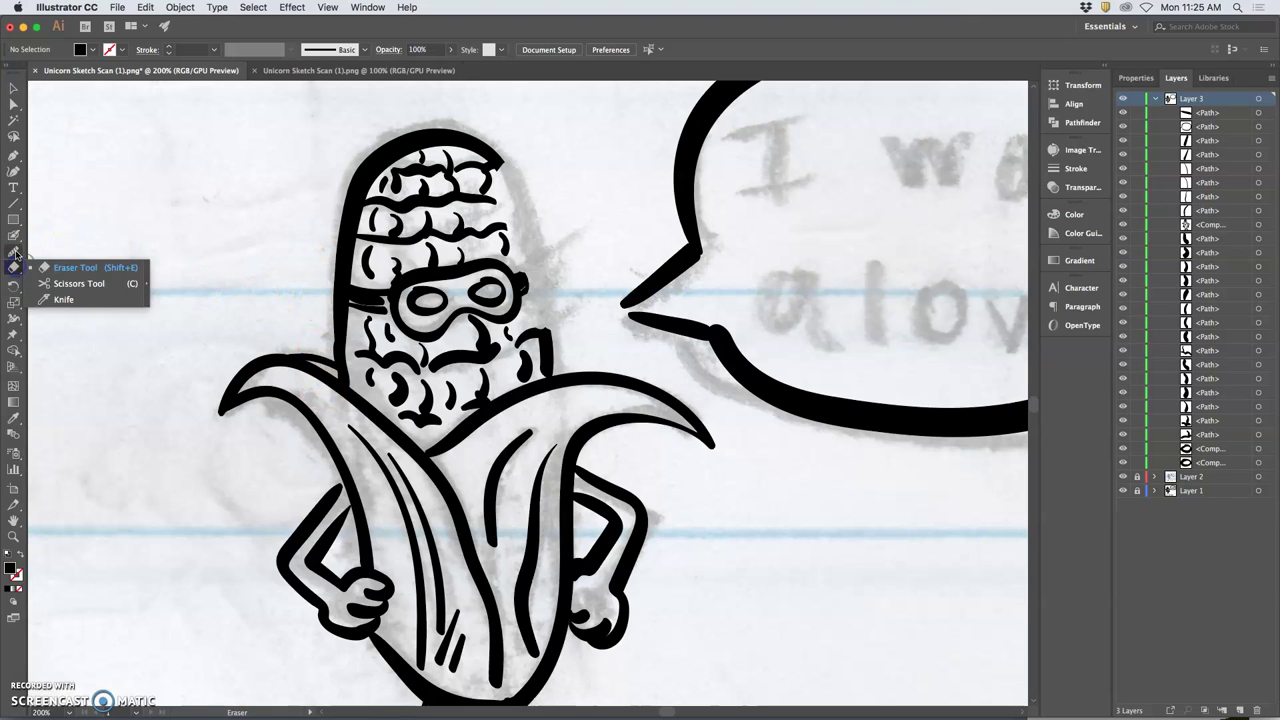
Select the corn's compound path and reshape its left outline between the mask band and the husk with the Pencil tool.
drag(14, 251, 60, 283)
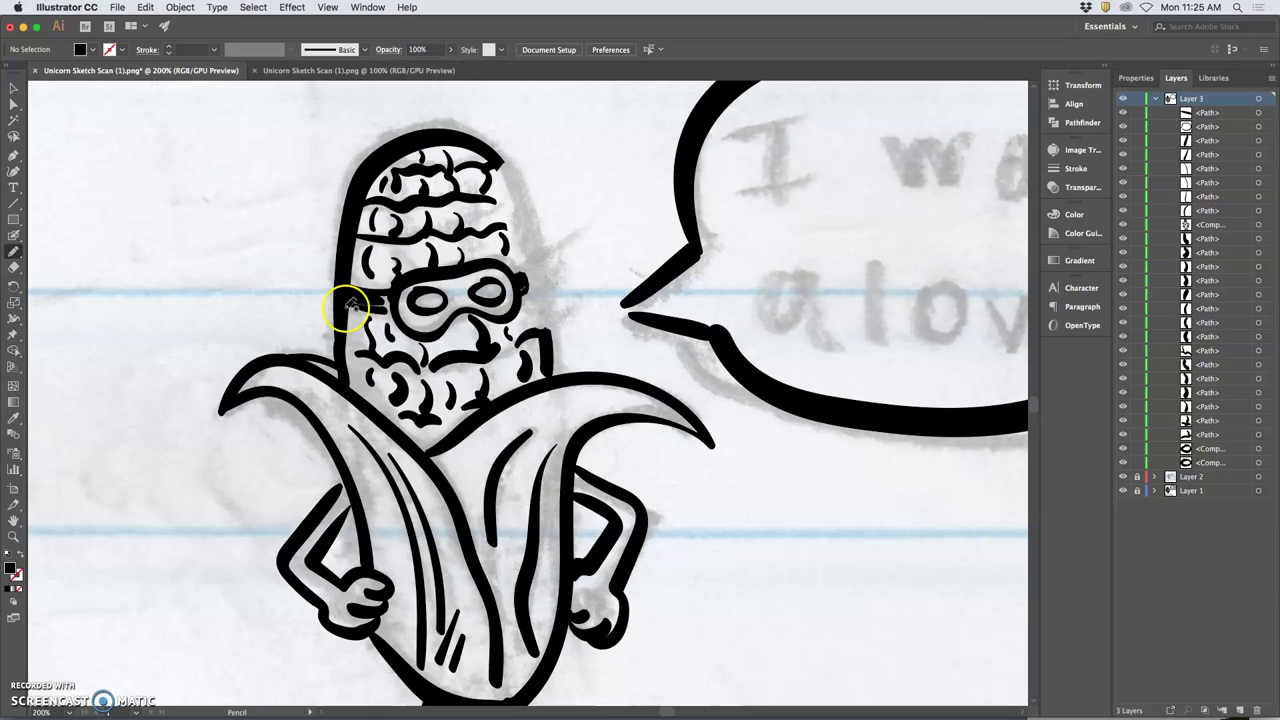
super+click(338, 318)
super+click(338, 318)
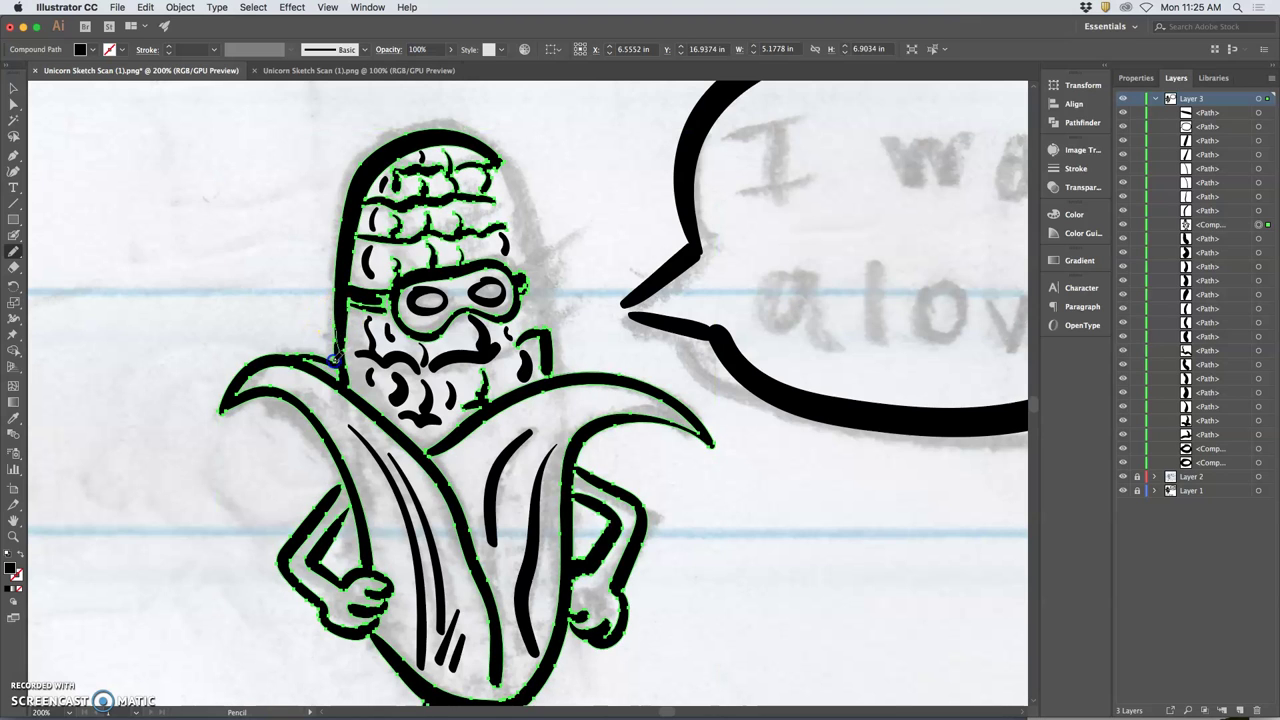
super+click(382, 308)
drag(379, 302, 337, 293)
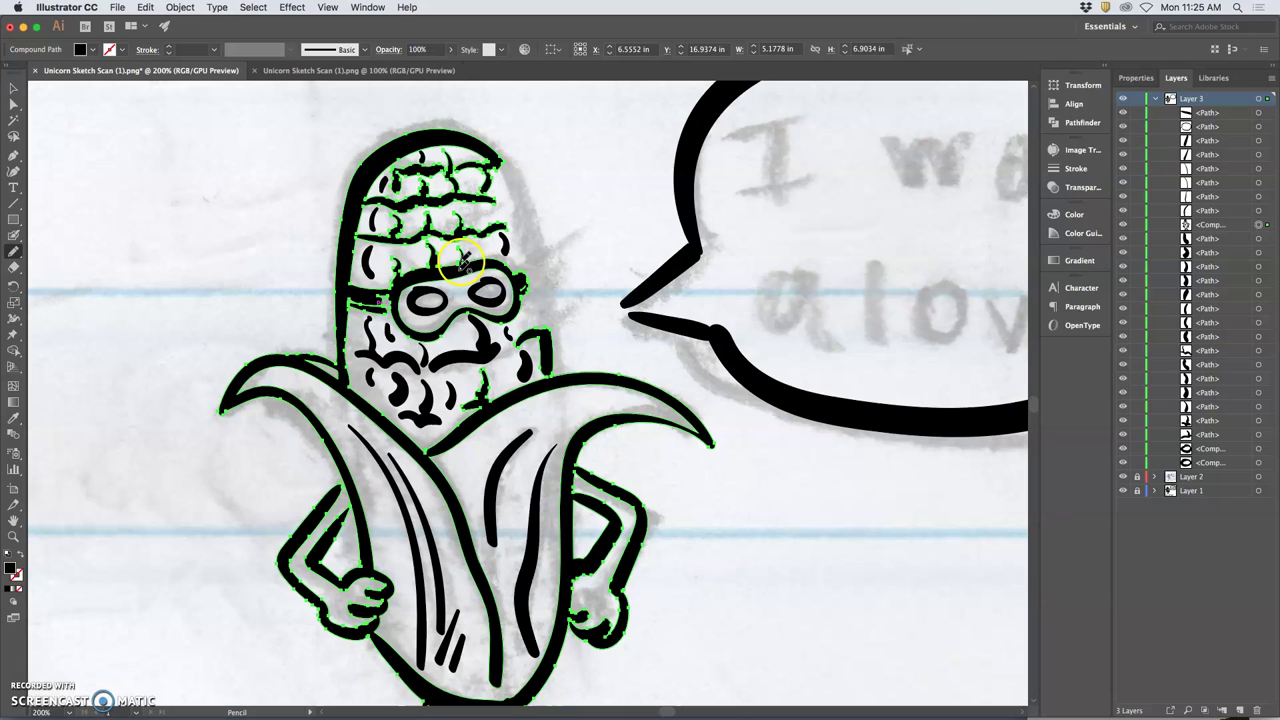
Try to redraw the corn head's missing right outline with the Pencil tool, and undo the result.
drag(518, 182, 501, 163)
super+click(494, 158)
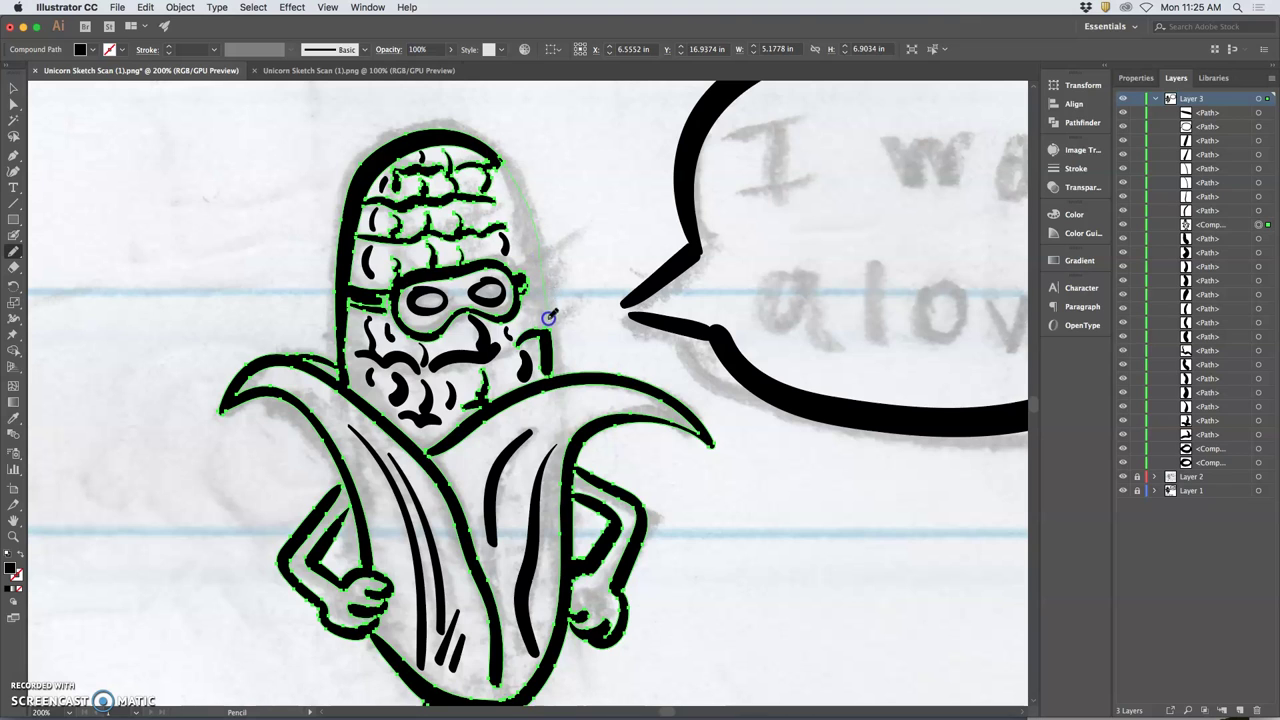
drag(551, 340, 552, 338)
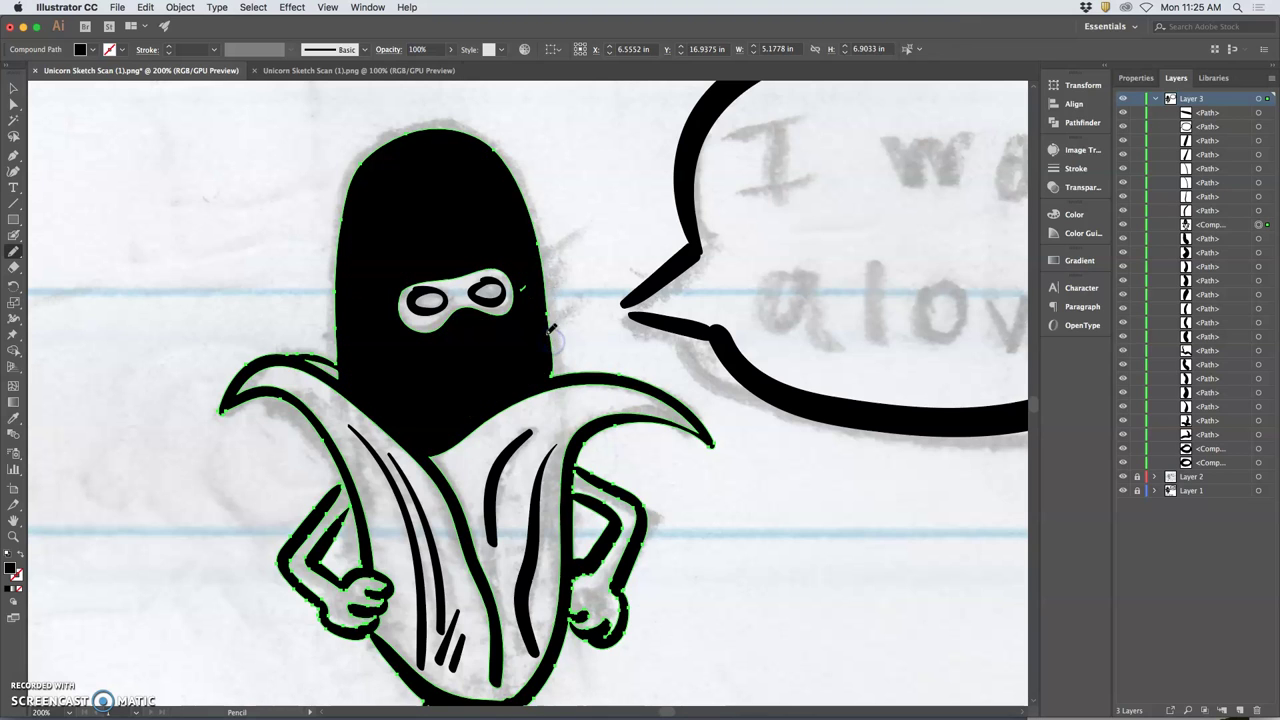
key(super+z)
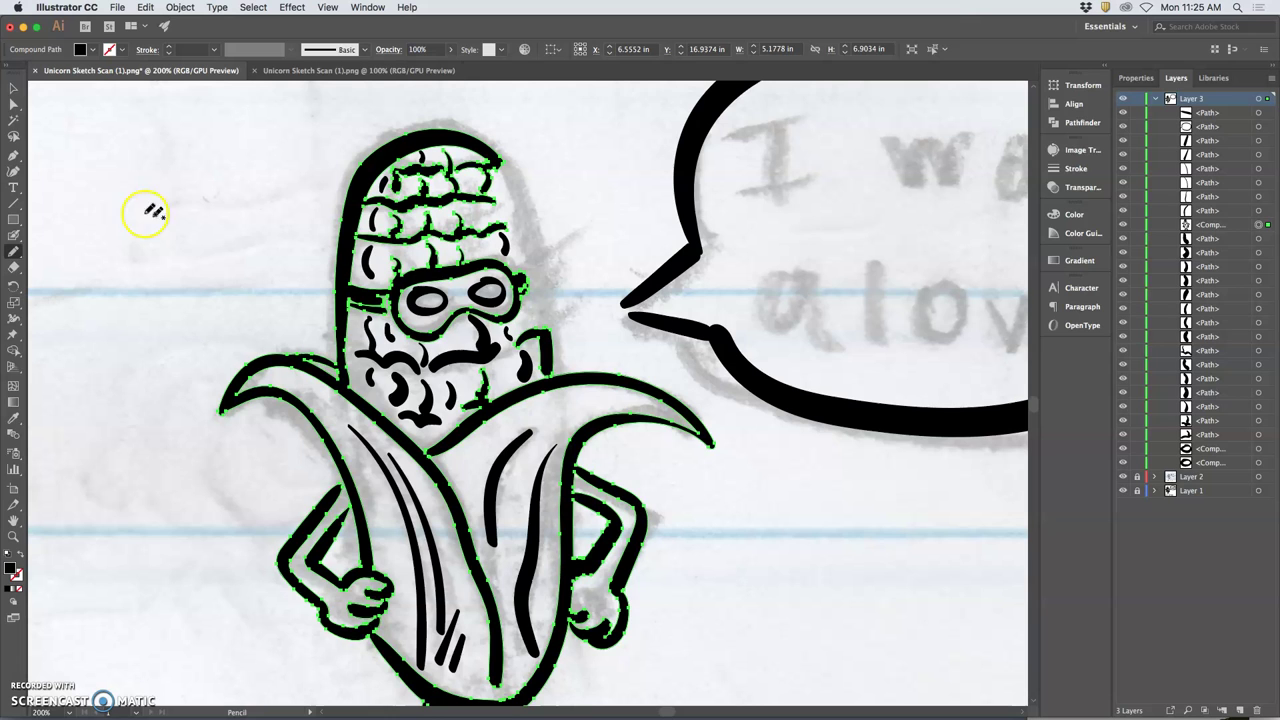
Repaint the corn head's missing right outline with the Blob Brush, from the top curve down to the remaining stroke below the mask.
click(16, 252)
click(15, 236)
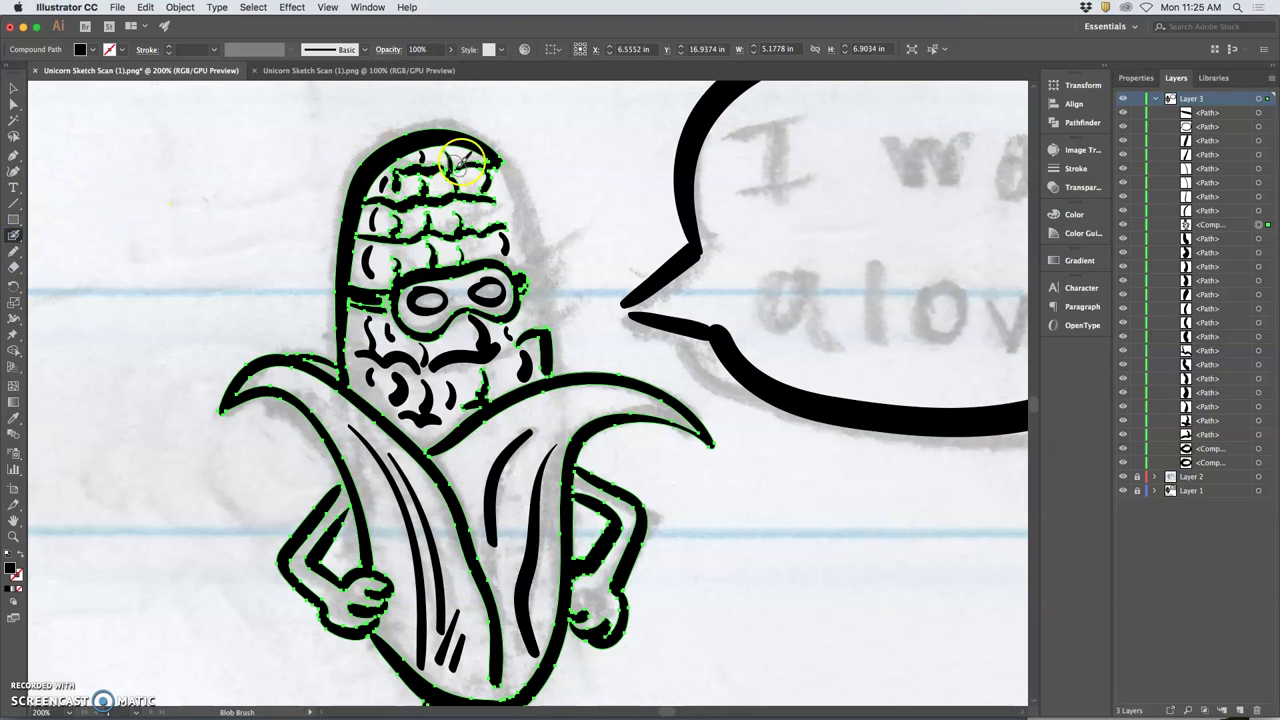
key(super+=)
key(super+=)
key(super+=)
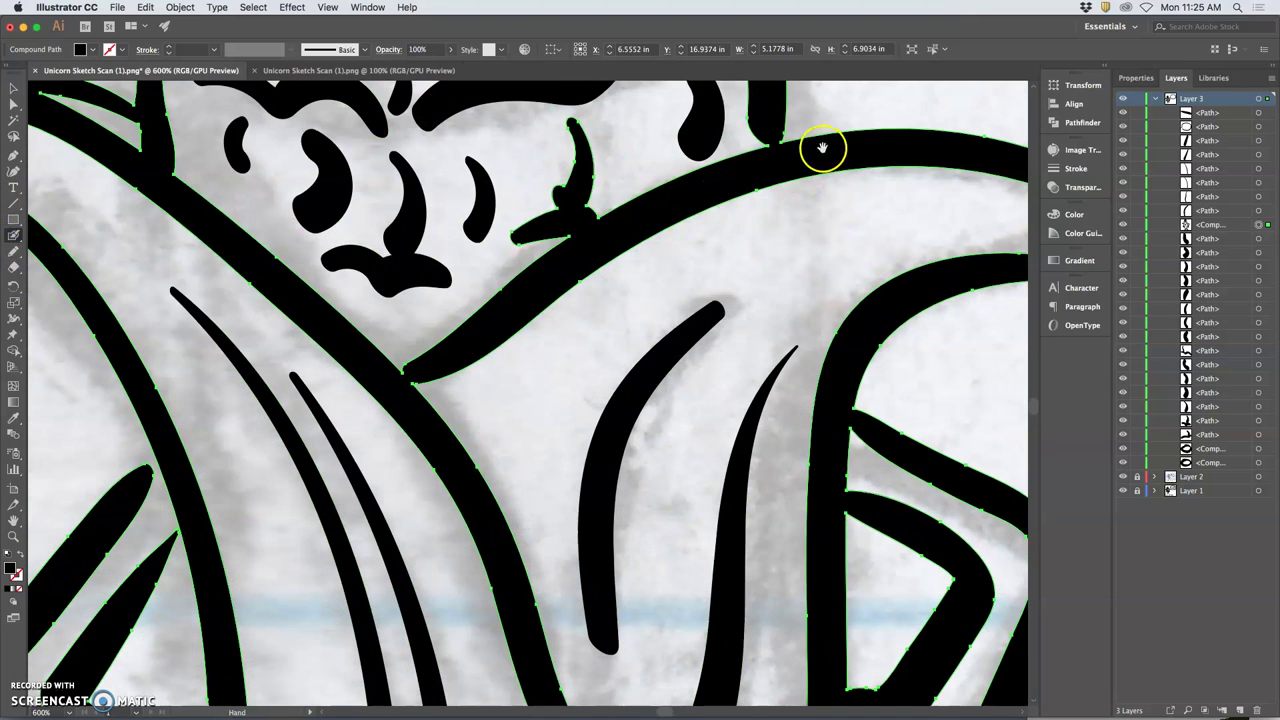
drag(823, 149, 609, 695)
drag(600, 405, 594, 460)
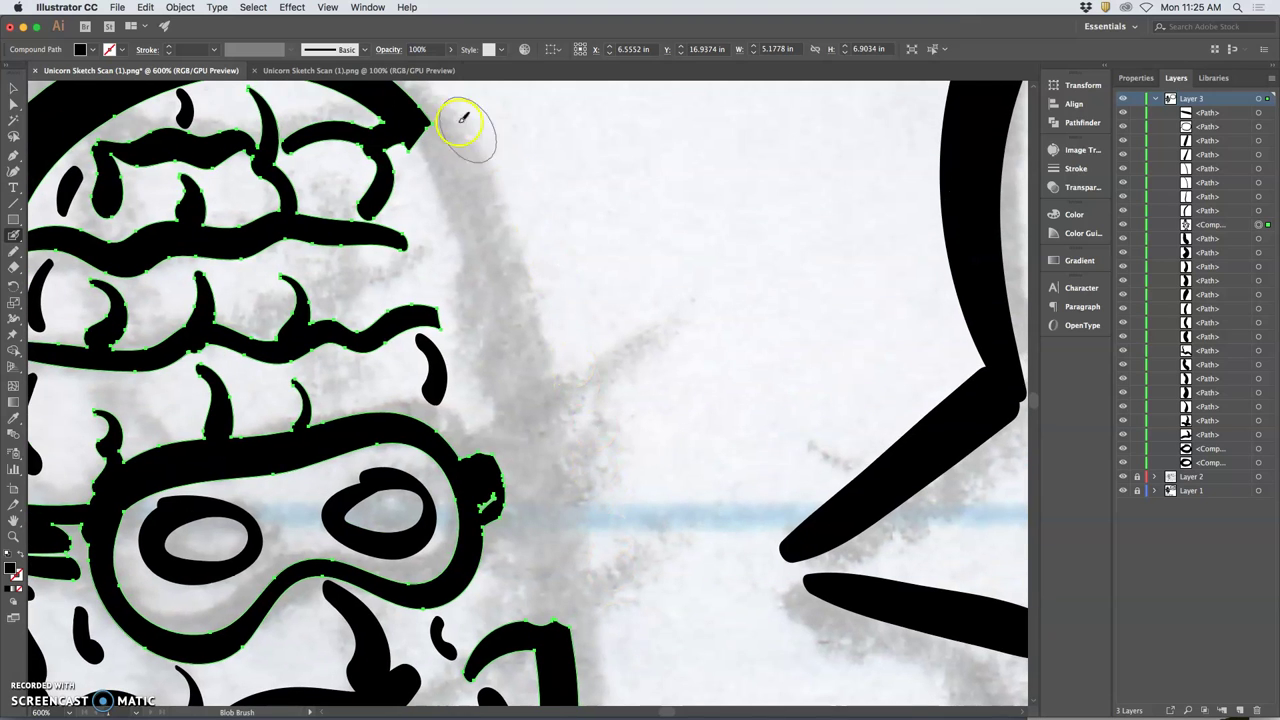
mouse_move(429, 141)
mouse_down()
mouse_move(469, 200)
mouse_move(526, 368)
mouse_move(555, 645)
mouse_up()
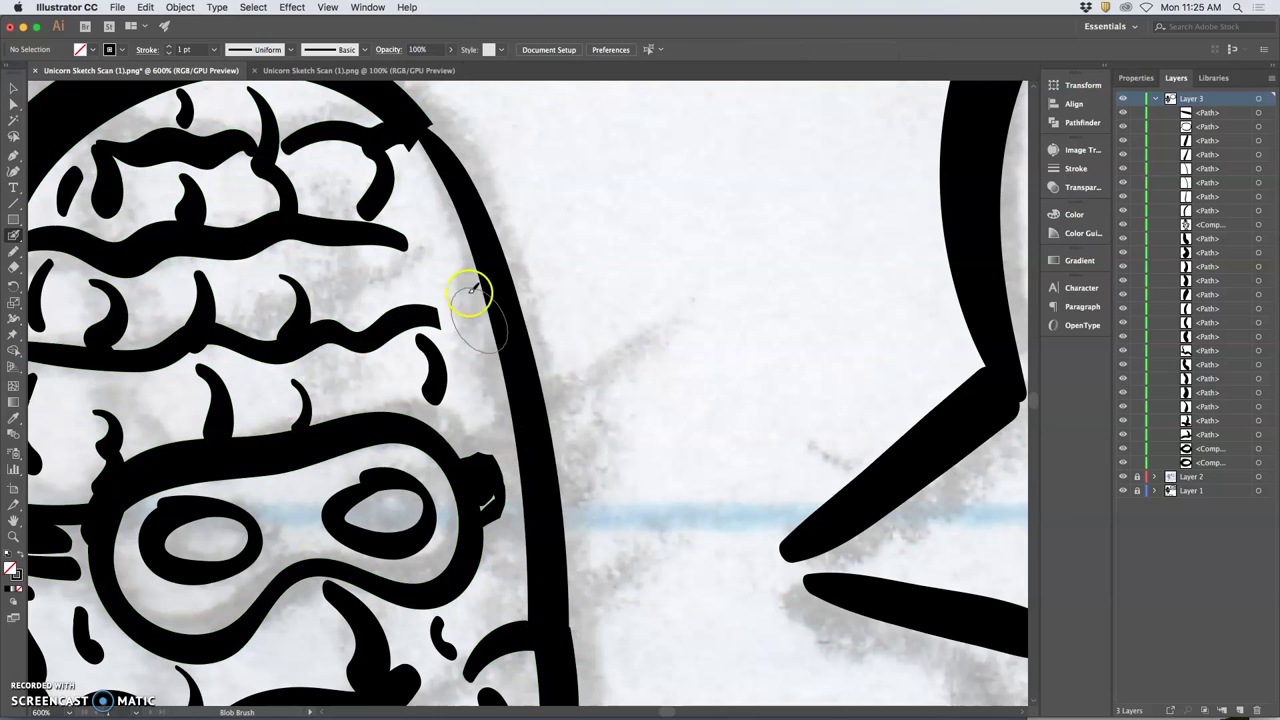
Touch up the repainted right outline with the Blob Brush where it meets the top curve and the husk.
key(super+shift+a)
super+click(463, 176)
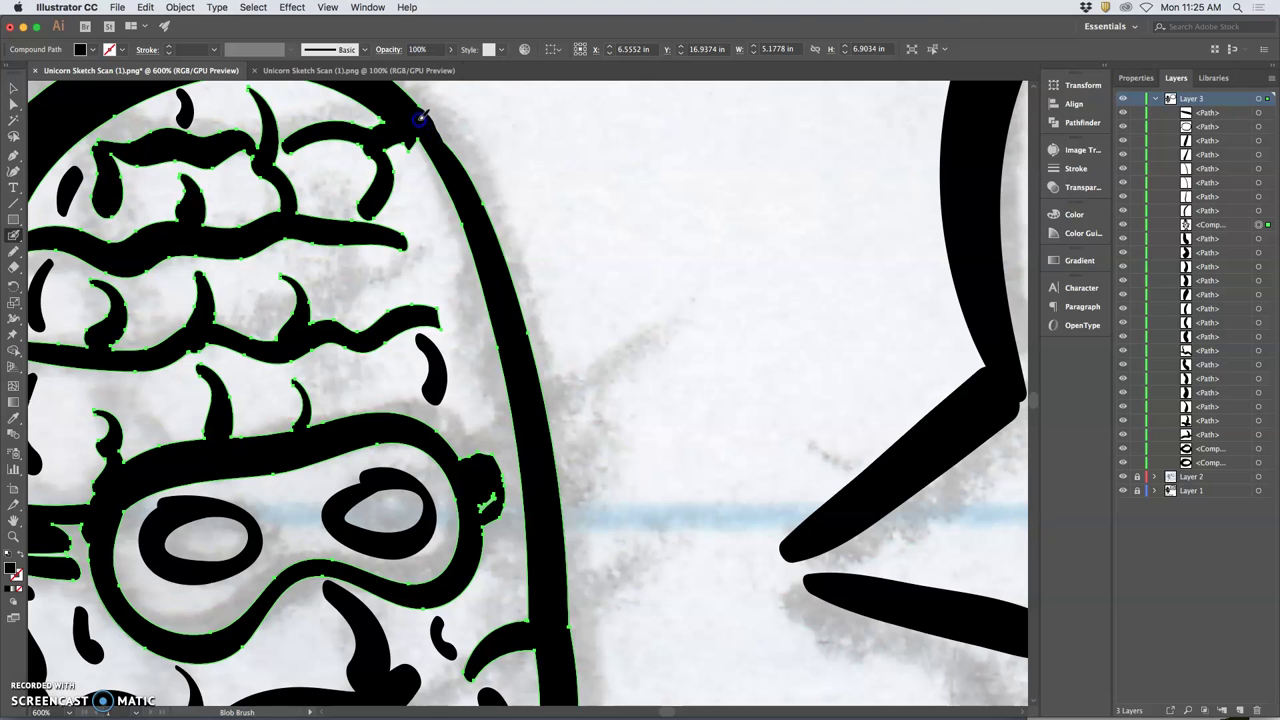
key(super+shift+a)
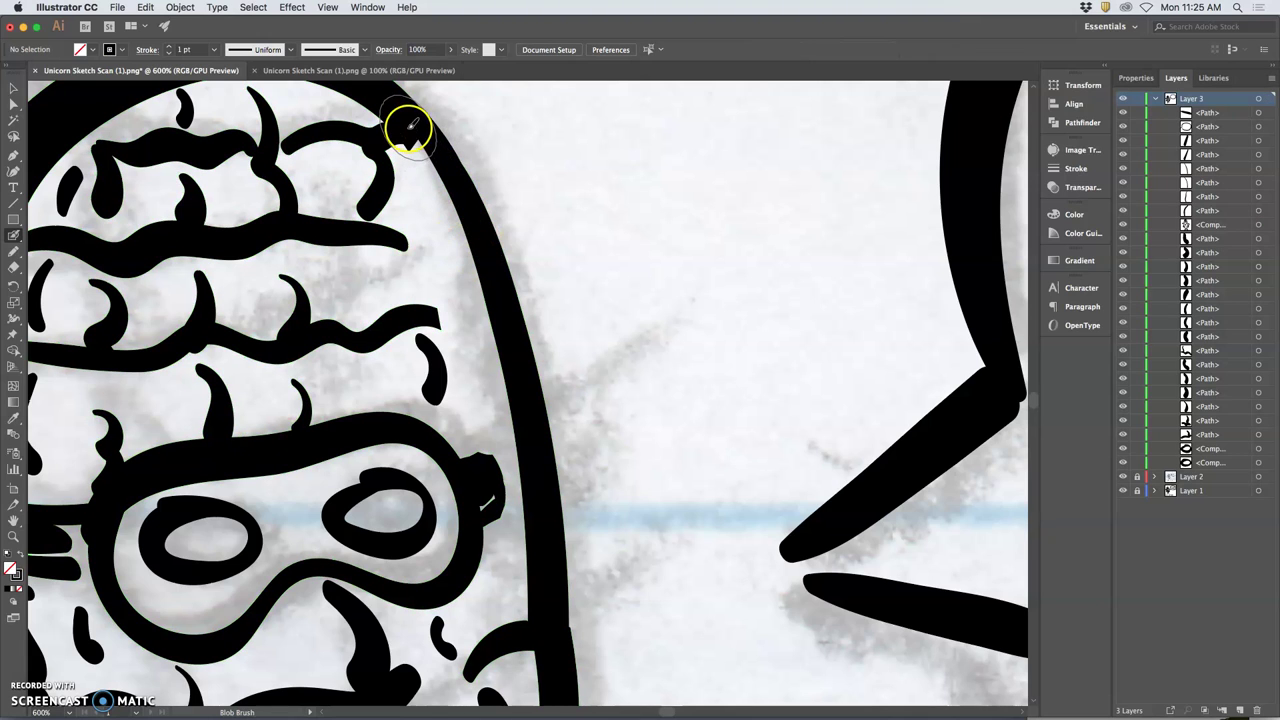
mouse_move(460, 196)
mouse_down()
mouse_move(553, 465)
mouse_move(539, 488)
mouse_move(504, 496)
mouse_move(510, 462)
mouse_up()
key(super+minus)
key(super+minus)
key(super+minus)
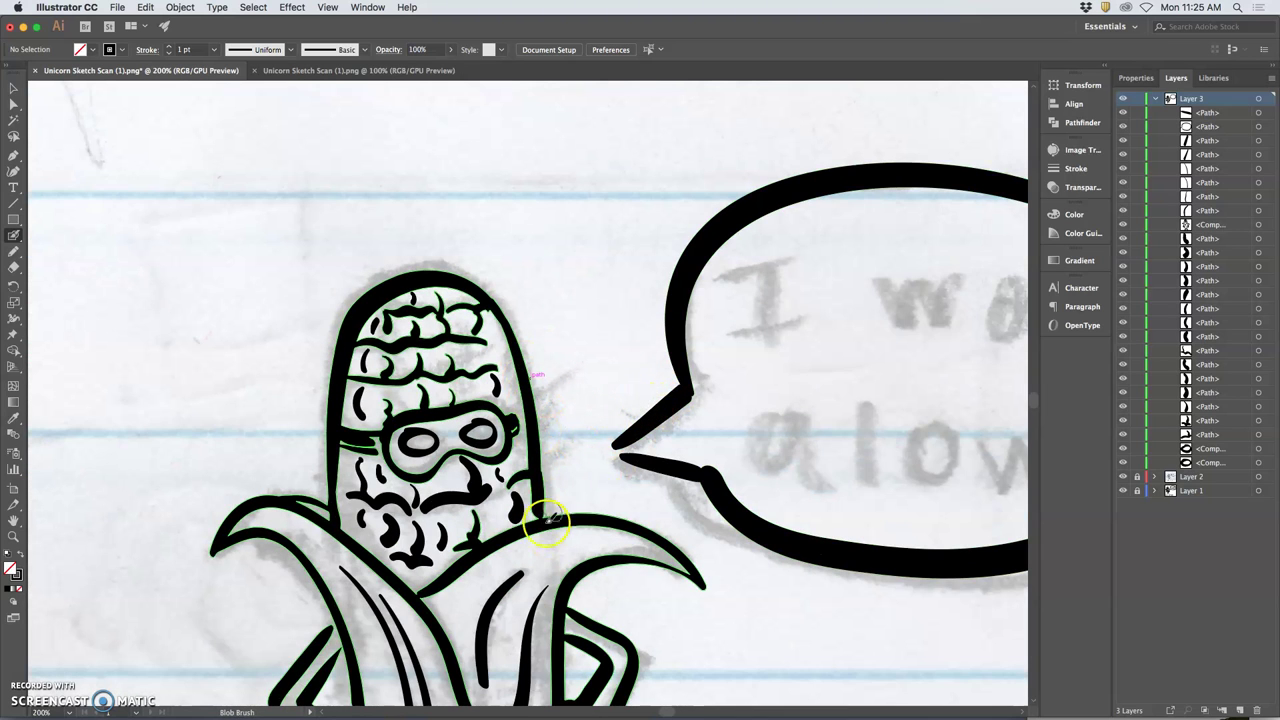
drag(536, 509, 540, 504)
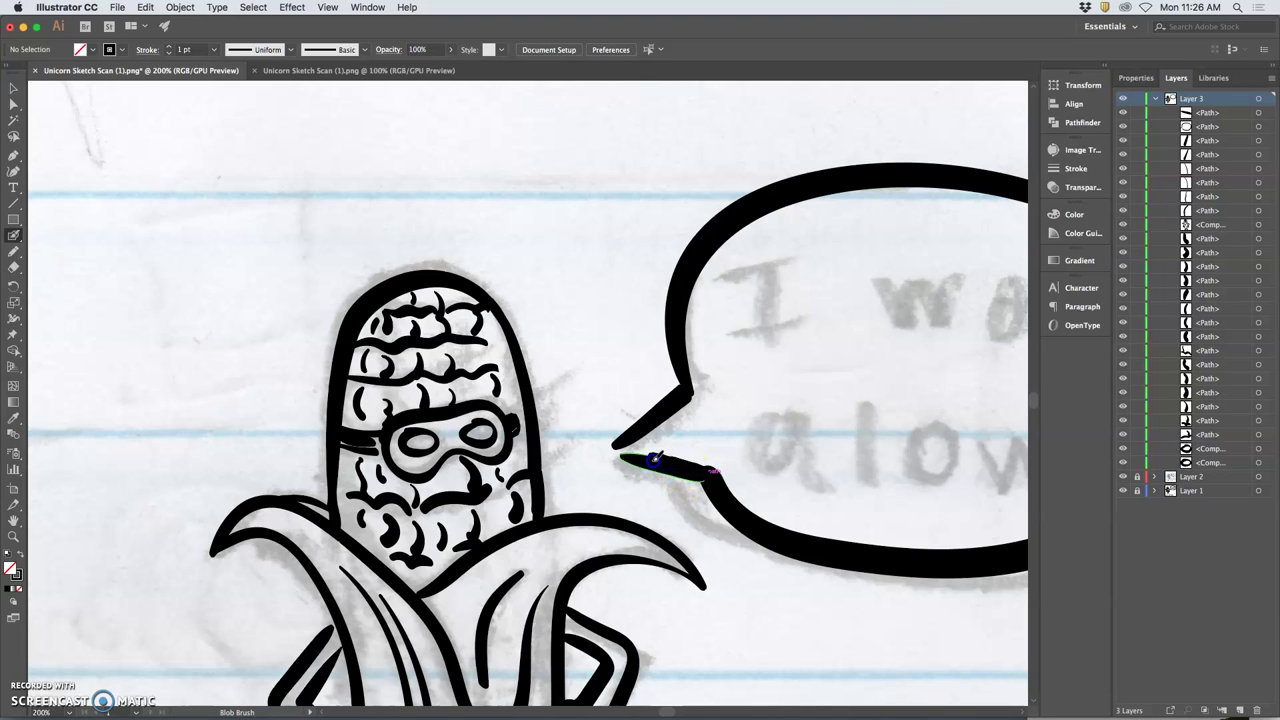
Merge the speech bubble's lower tail stroke with the bubble outline using the Blob Brush, undoing the first pass over the tail.
drag(632, 458, 629, 457)
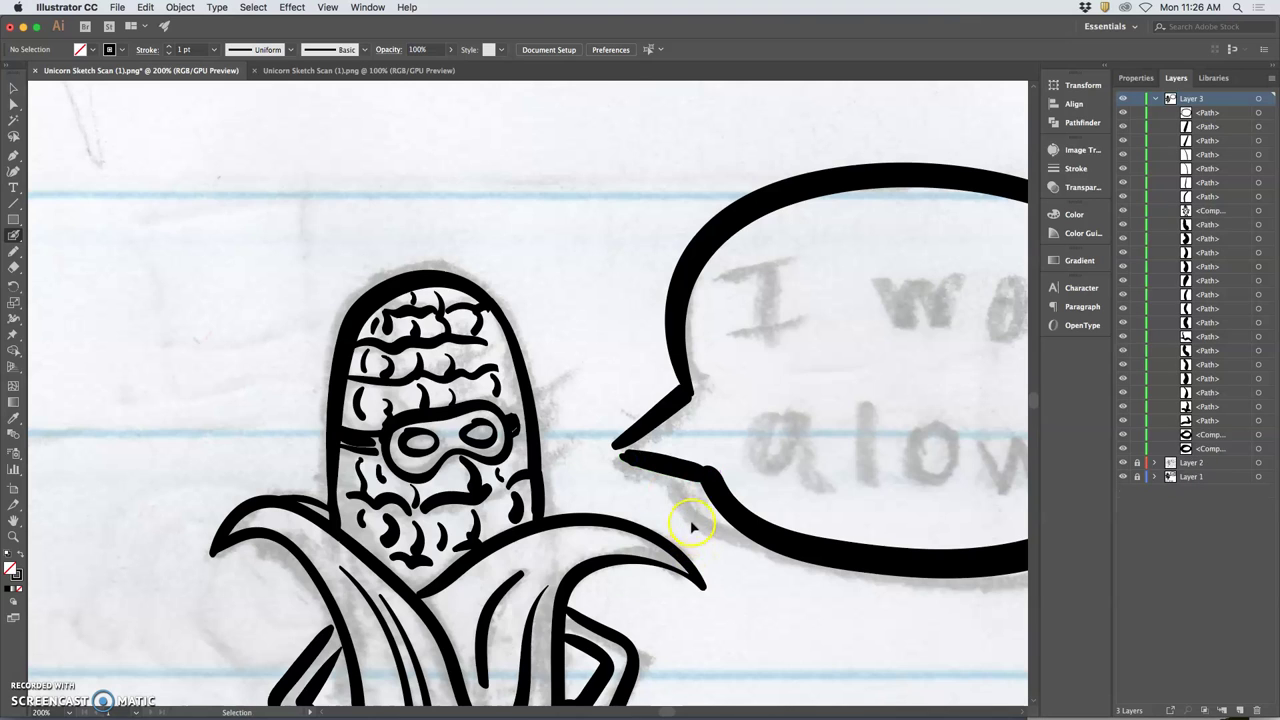
key(super+z)
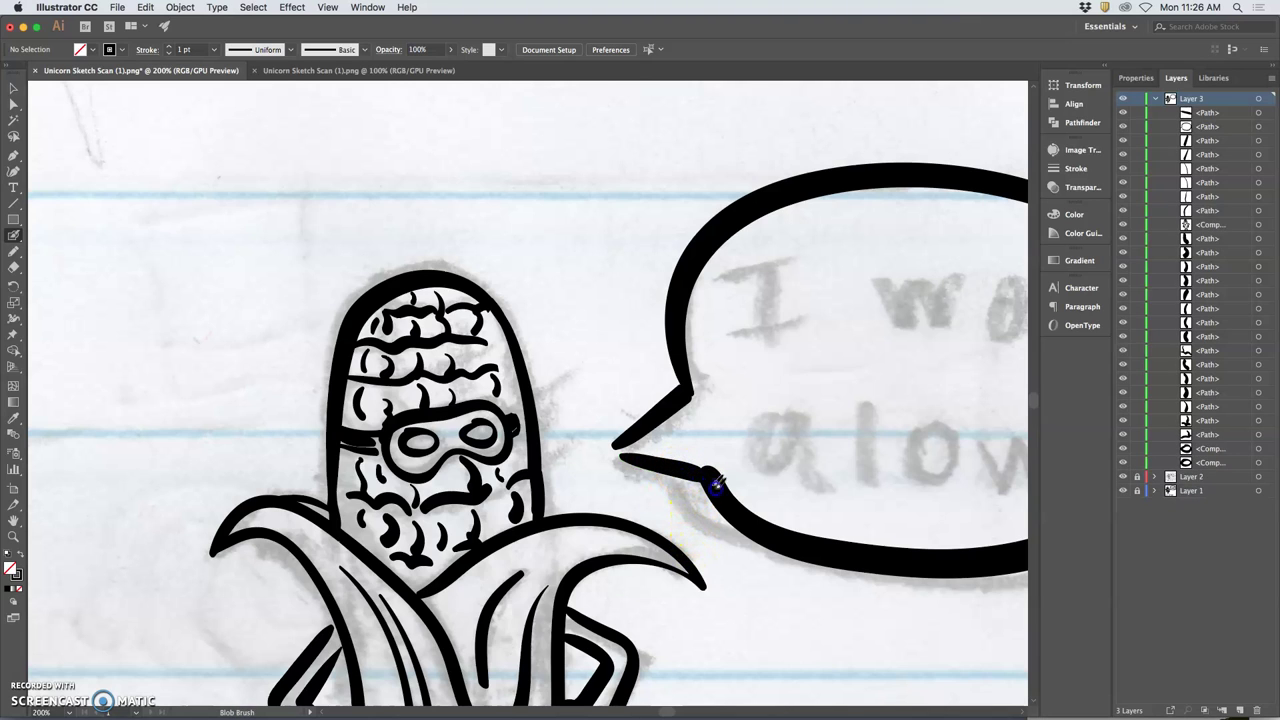
mouse_move(712, 483)
mouse_down()
mouse_move(725, 583)
mouse_move(704, 476)
mouse_up()
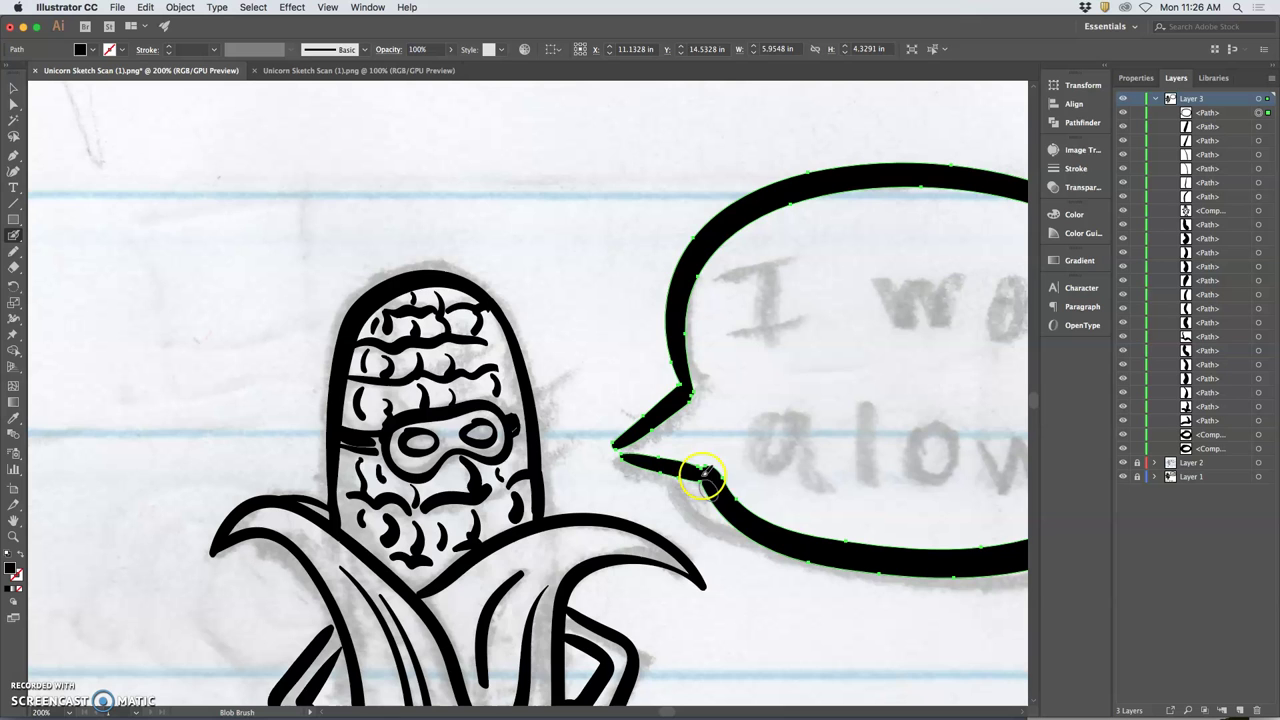
Smooth the joint between the tail's lower stroke and the speech bubble outline with the Pencil tool.
key(super+equal)
key(super+equal)
key(super+equal)
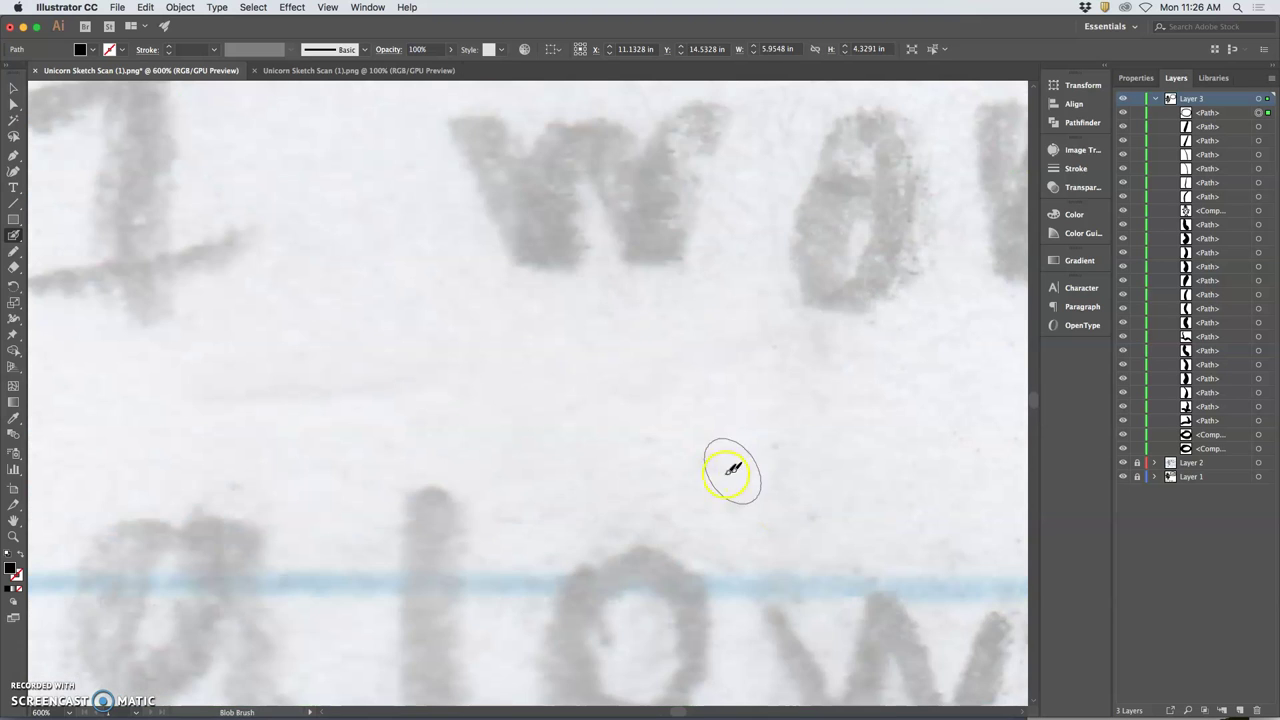
scroll(477, 506, down, 5)
scroll(477, 506, left, 5)
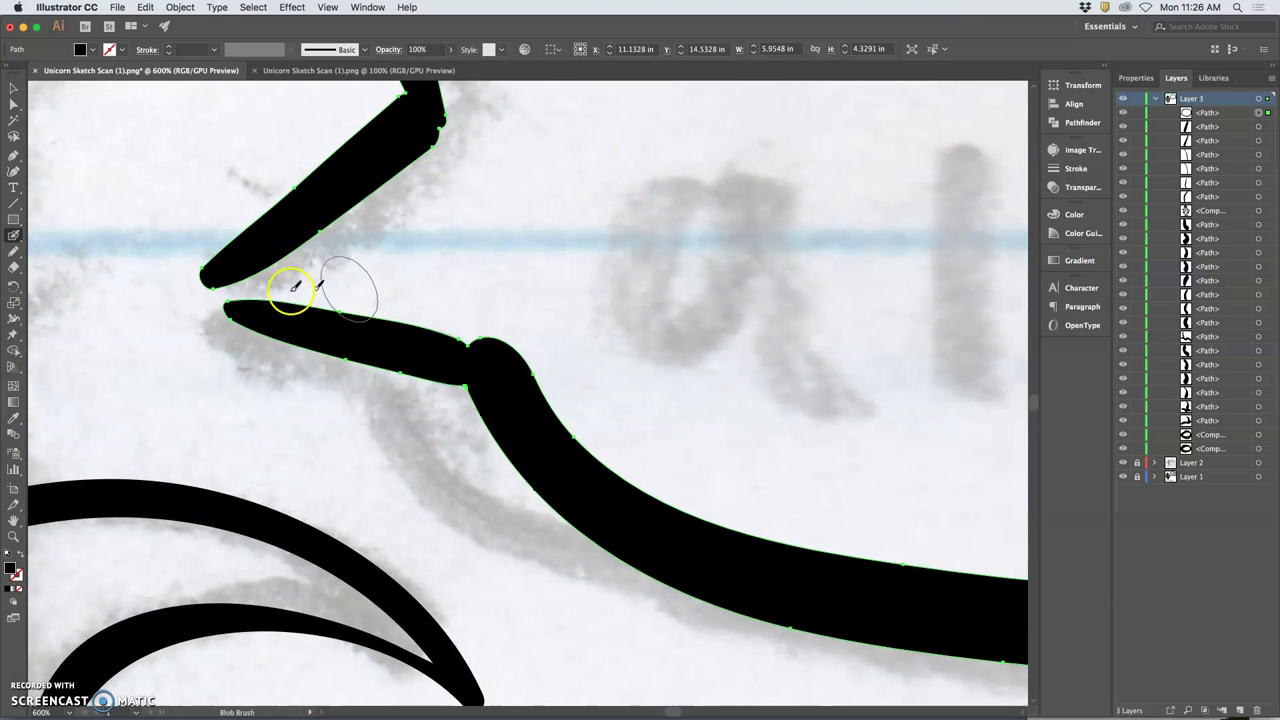
click(14, 251)
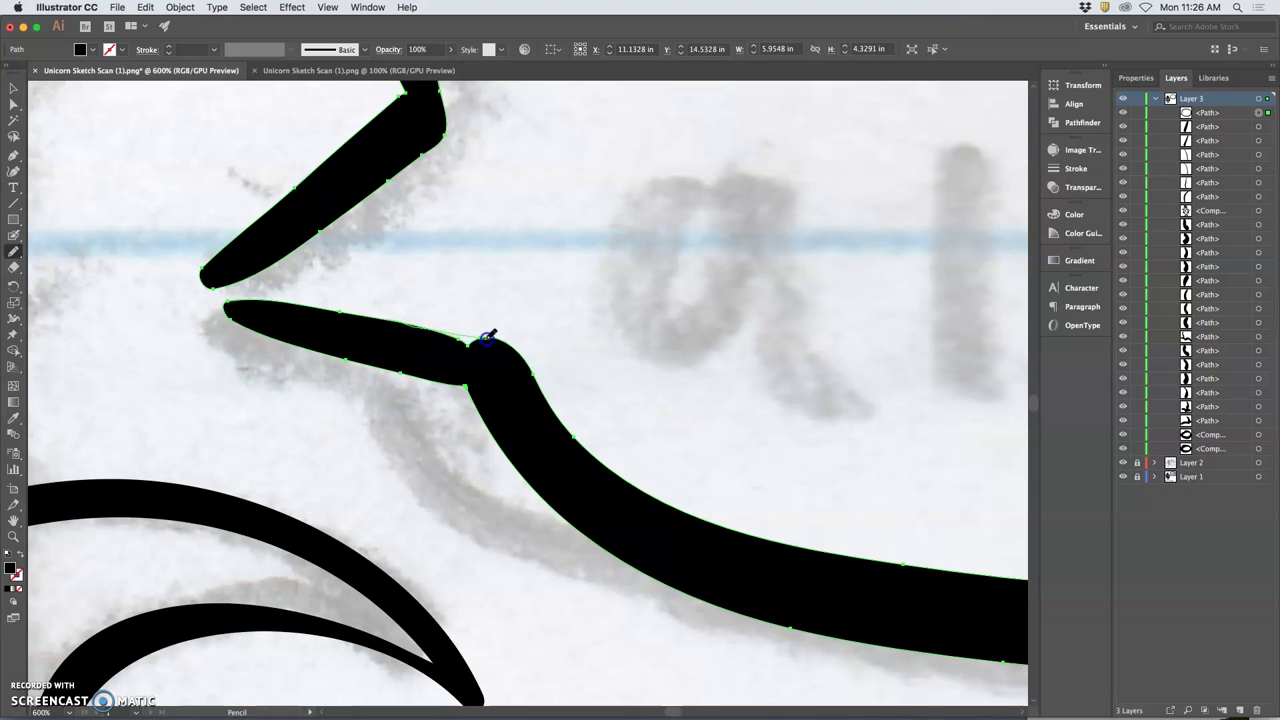
drag(516, 345, 523, 380)
Close the gap at the tip of the speech bubble's tail with the Blob Brush, joining the upper and lower strokes.
key(super+minus)
key(super+minus)
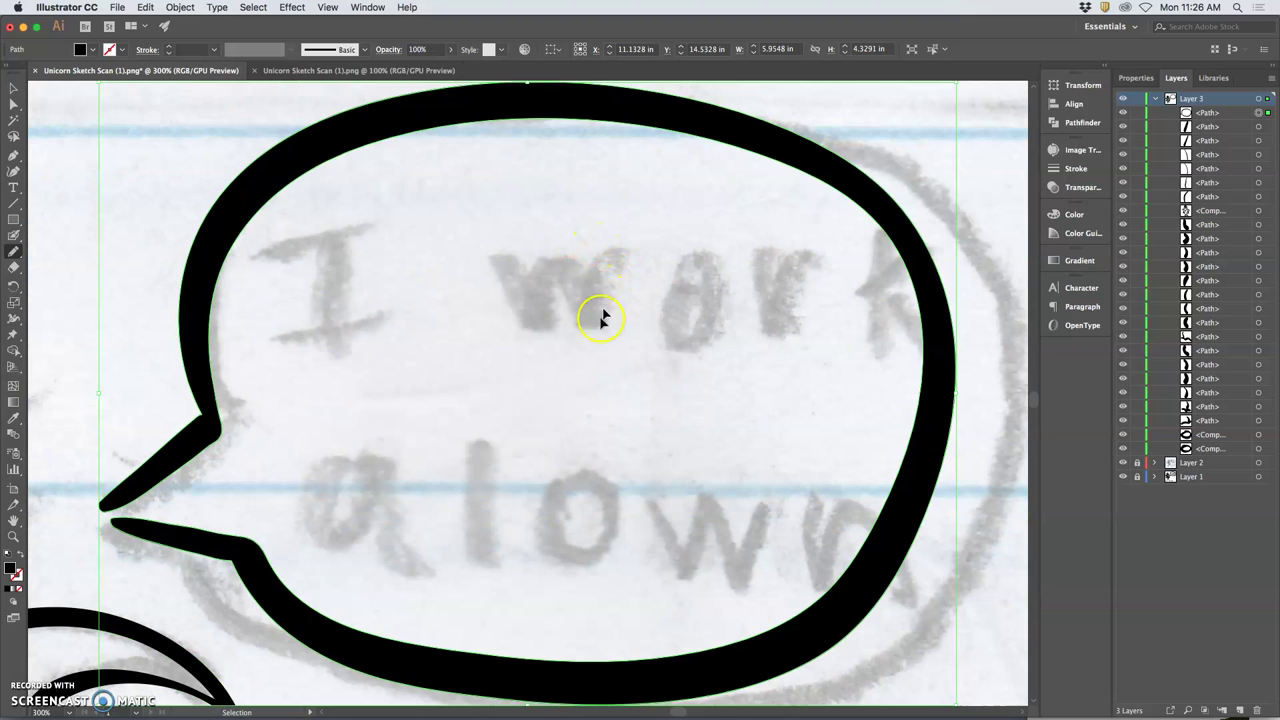
key(super+minus)
key(super+minus)
key(super+minus)
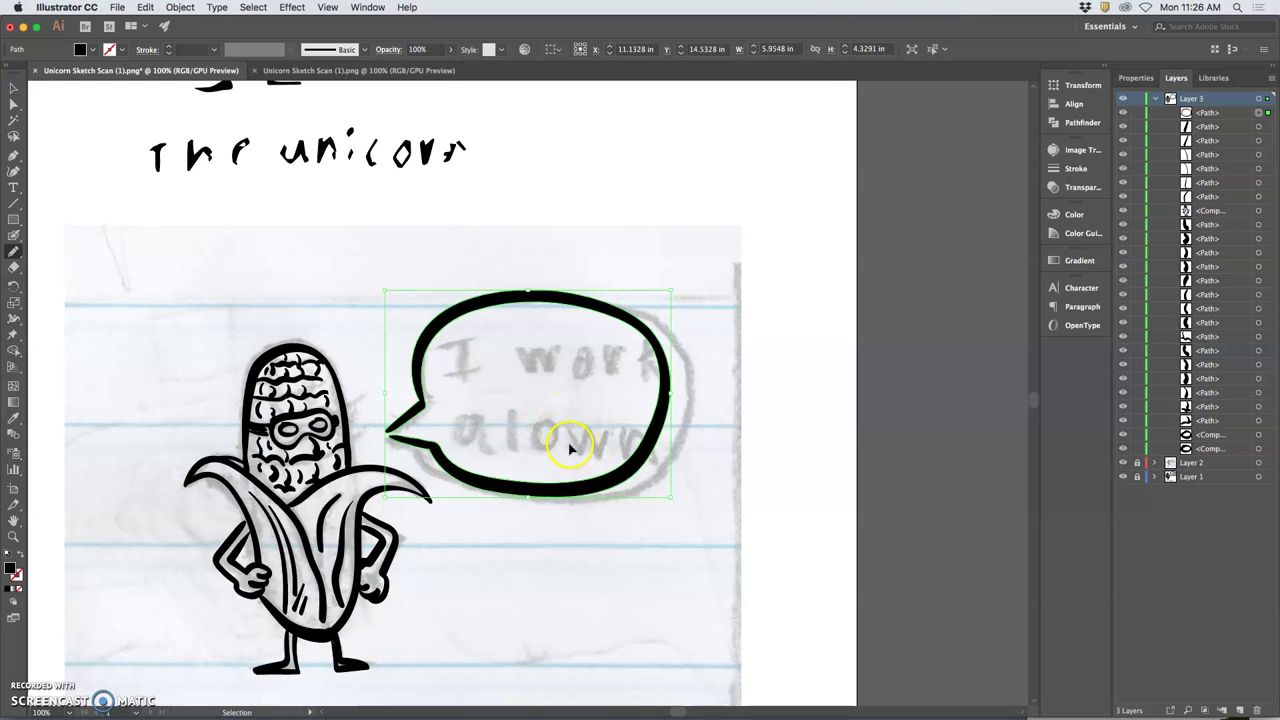
key(super+equal)
key(super+equal)
key(super+equal)
drag(334, 414, 550, 243)
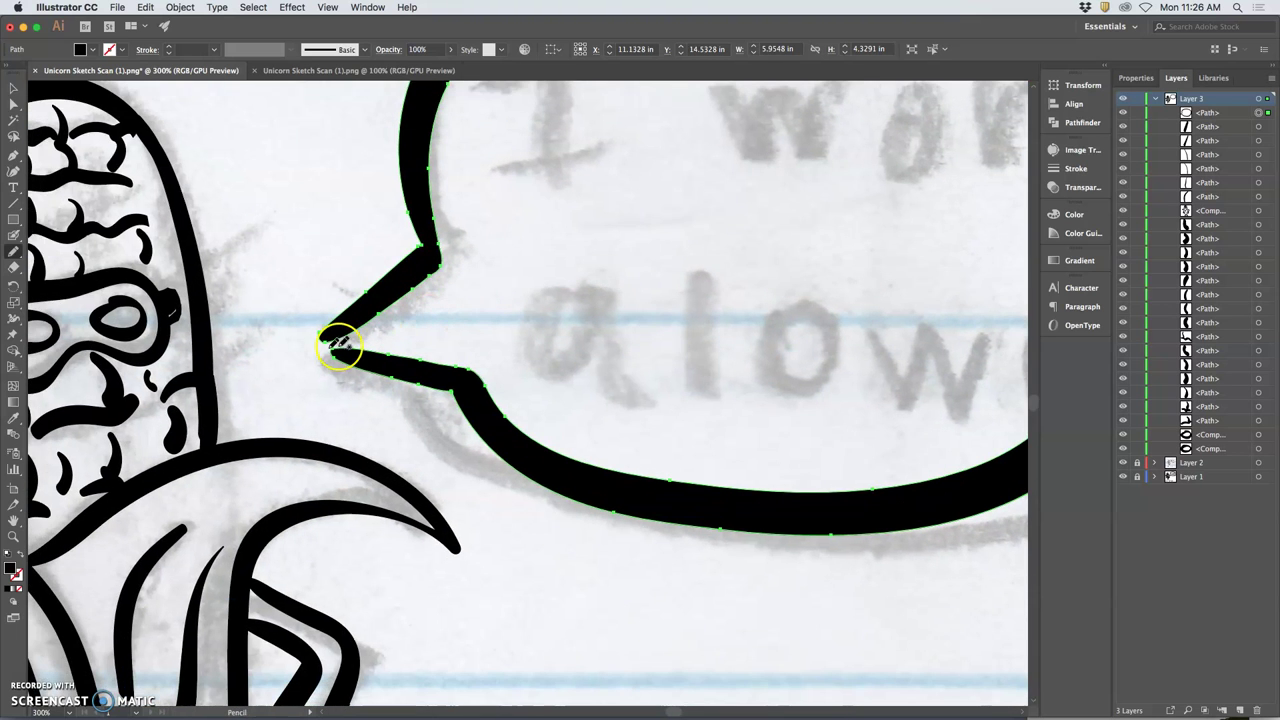
click(13, 236)
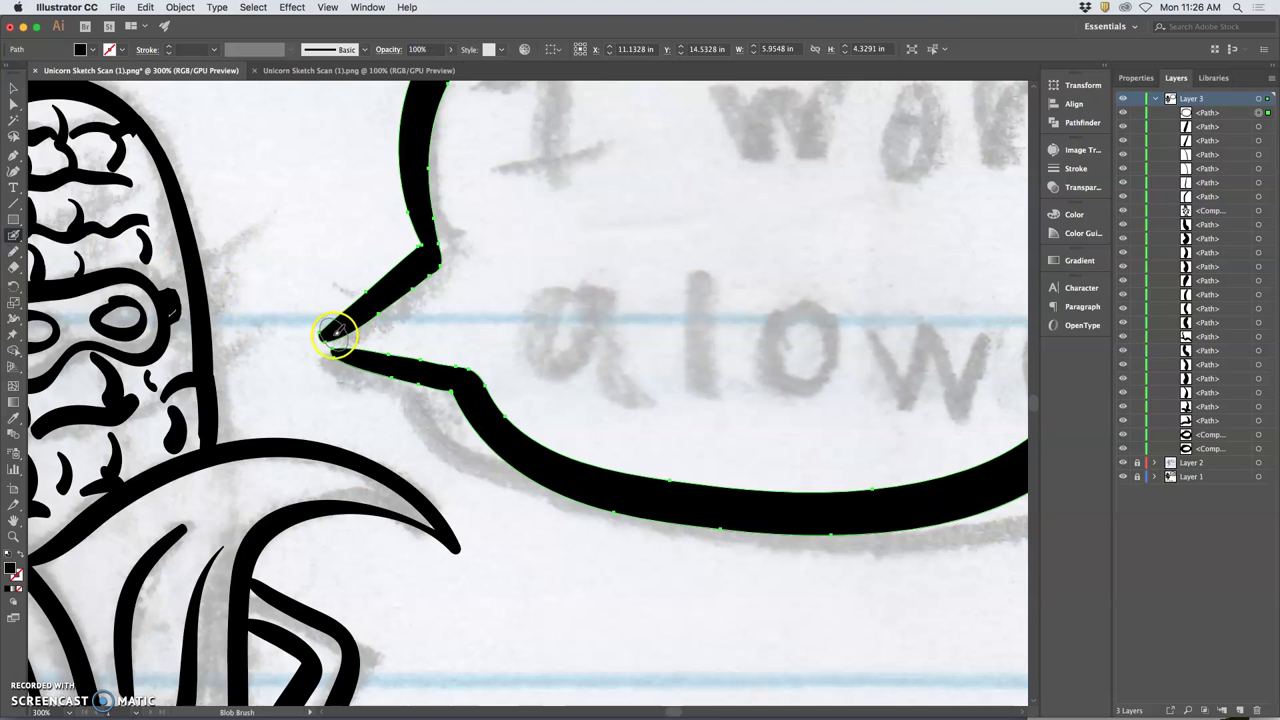
drag(337, 332, 329, 337)
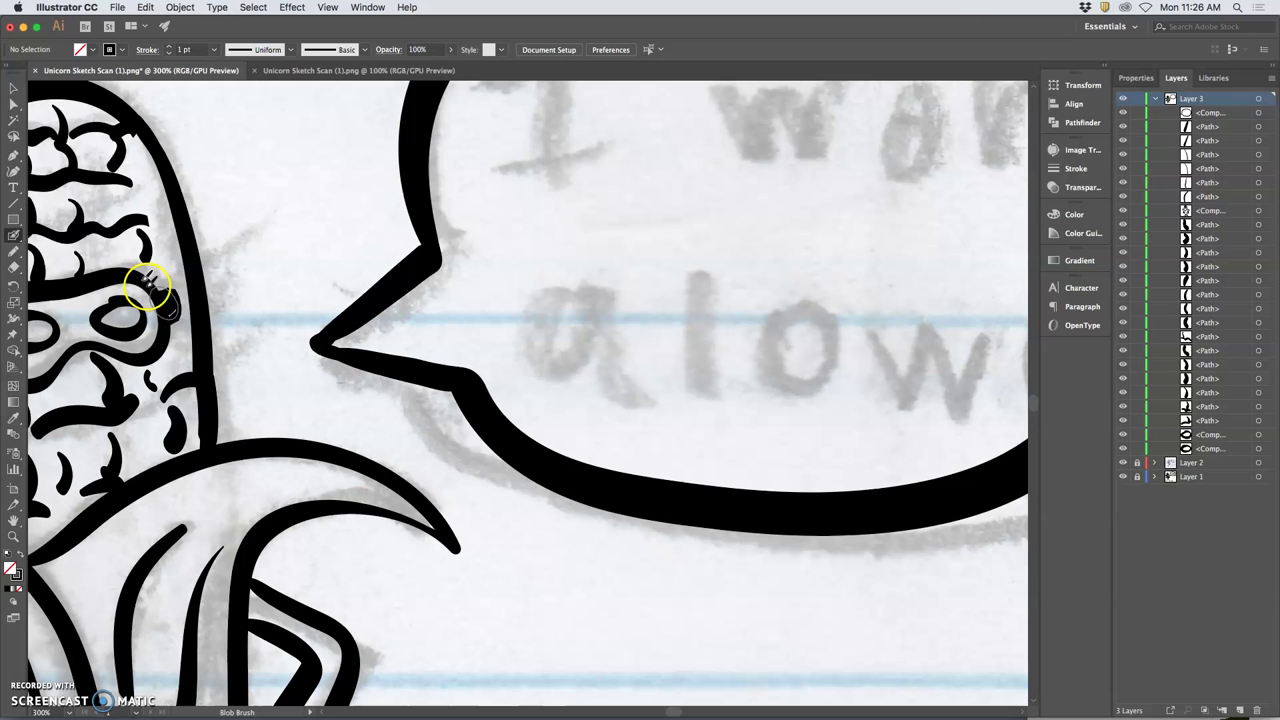
Refine the tail's pointed tip, the lower stroke's outer edge and the upper stroke's inner edge with the Pencil tool.
click(14, 251)
super+click(345, 306)
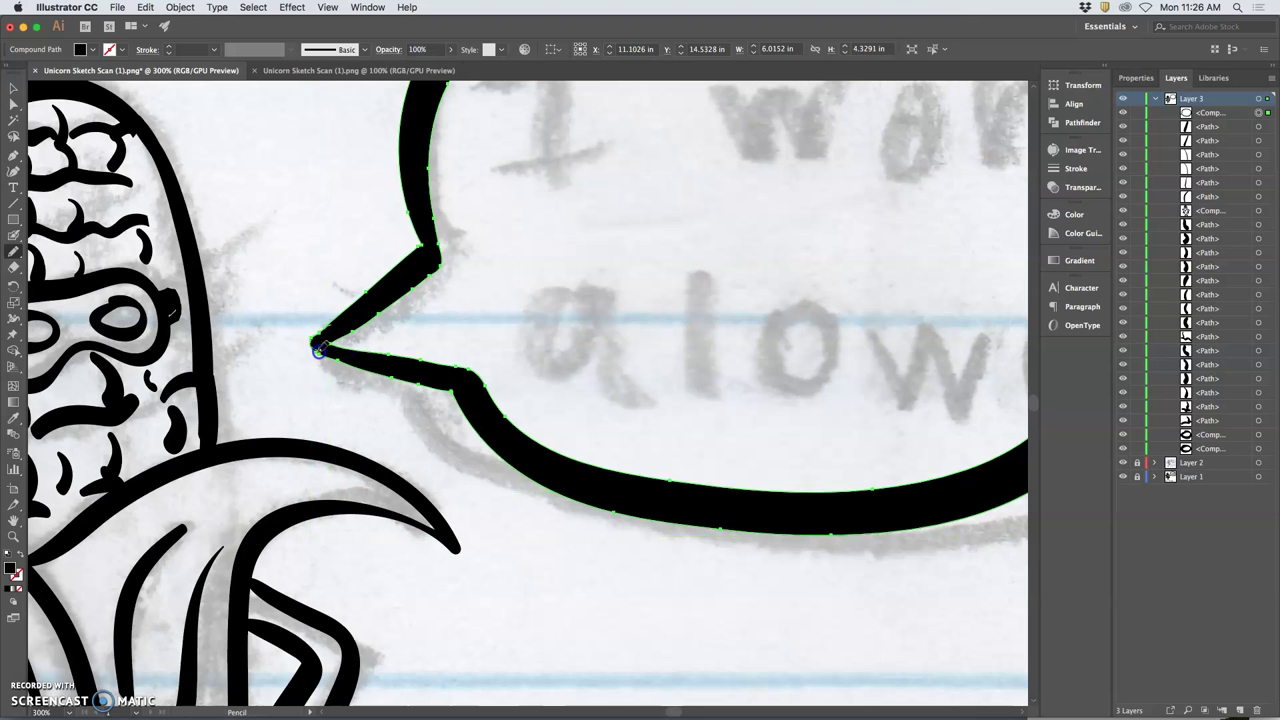
drag(355, 367, 457, 394)
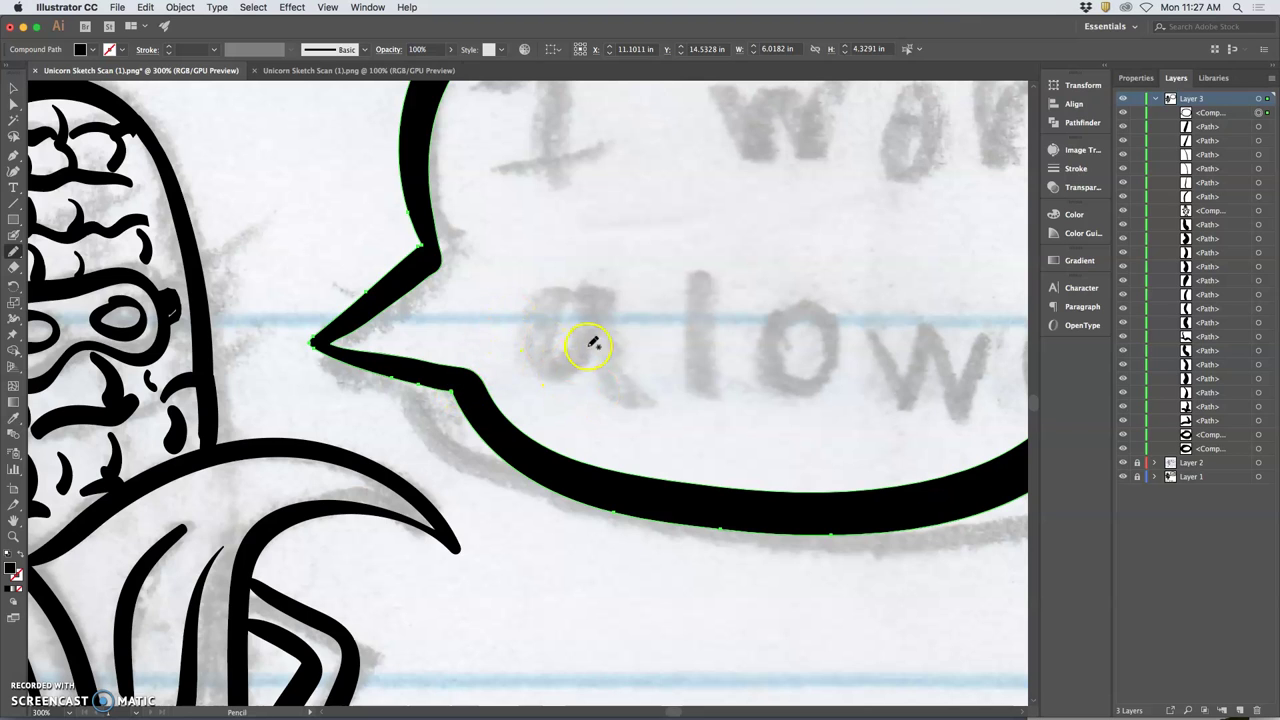
key(v)
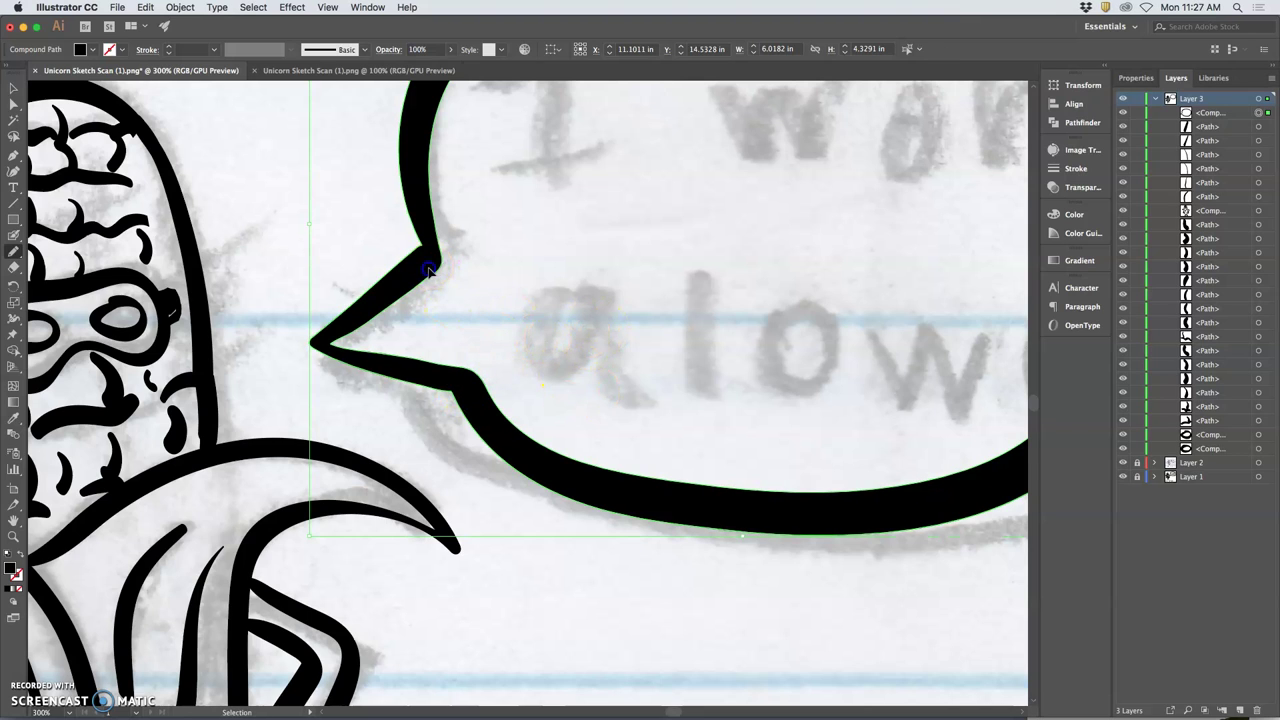
key(n)
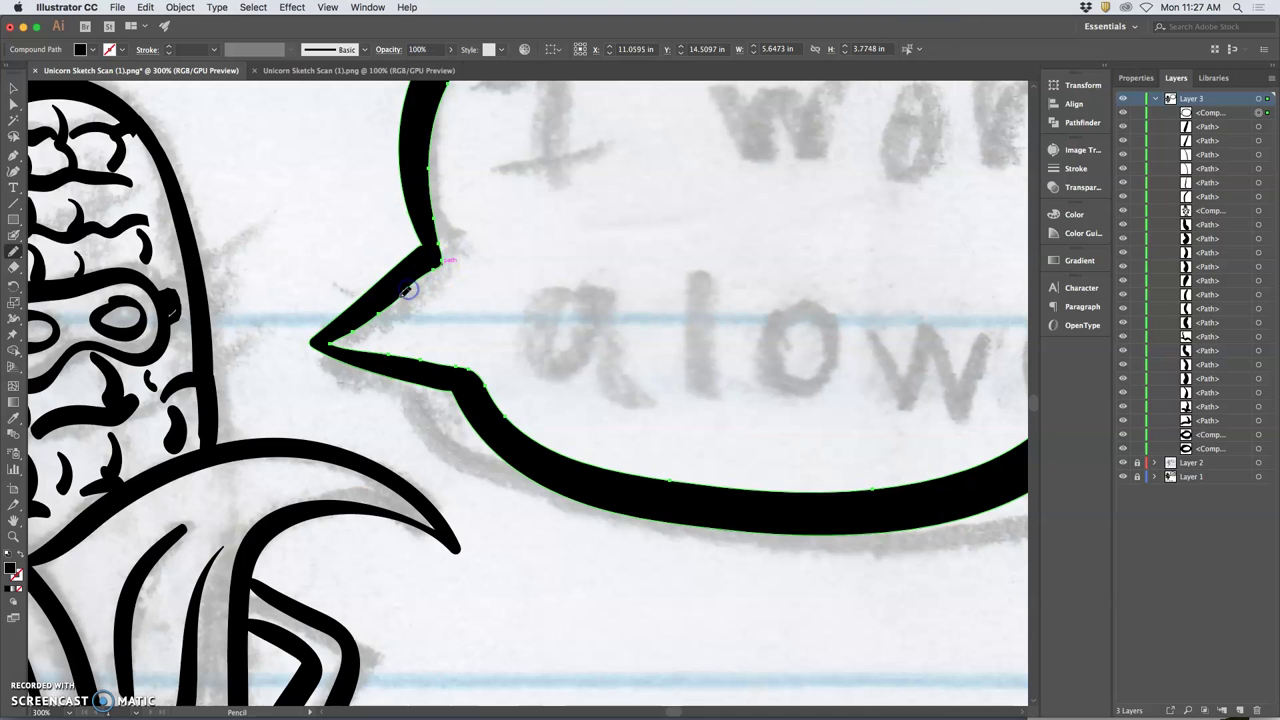
click(432, 270)
mouse_move(372, 319)
mouse_down()
mouse_move(435, 271)
mouse_move(335, 343)
mouse_up()
super+click(418, 327)
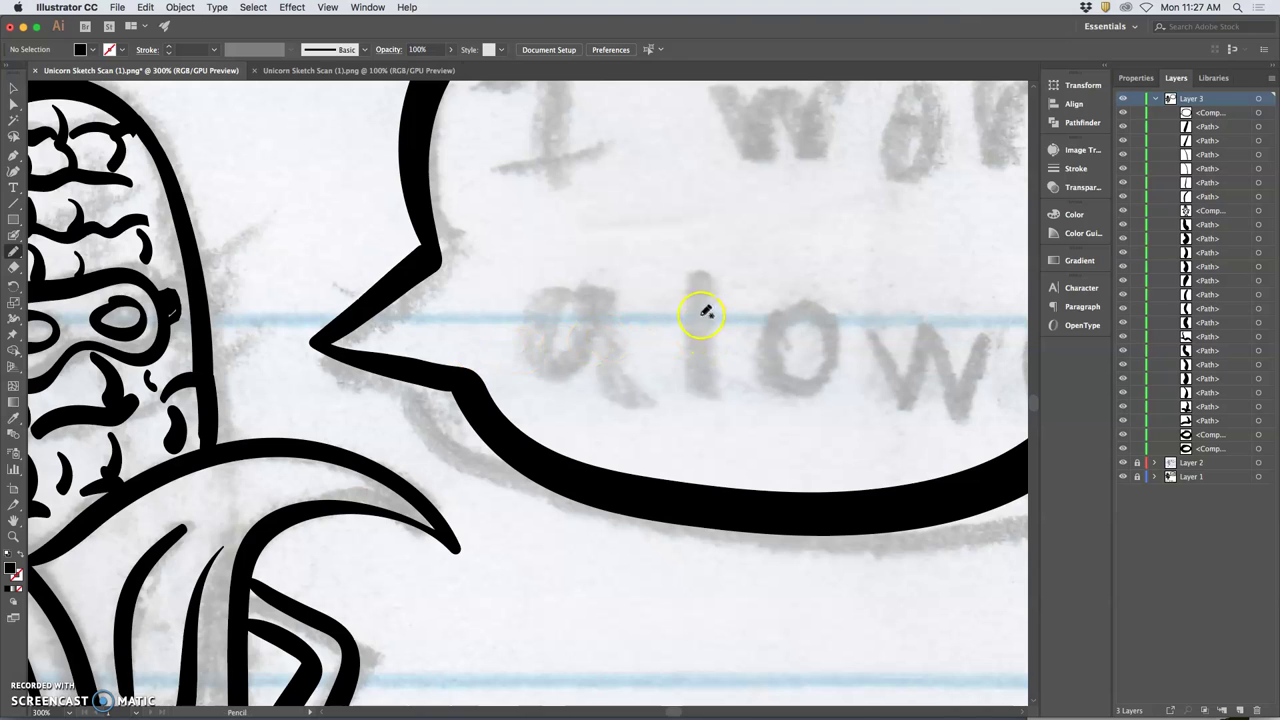
Try to stretch the speech bubble wider on both sides to enclose the sketched lettering, and undo both stretches.
super+click(418, 208)
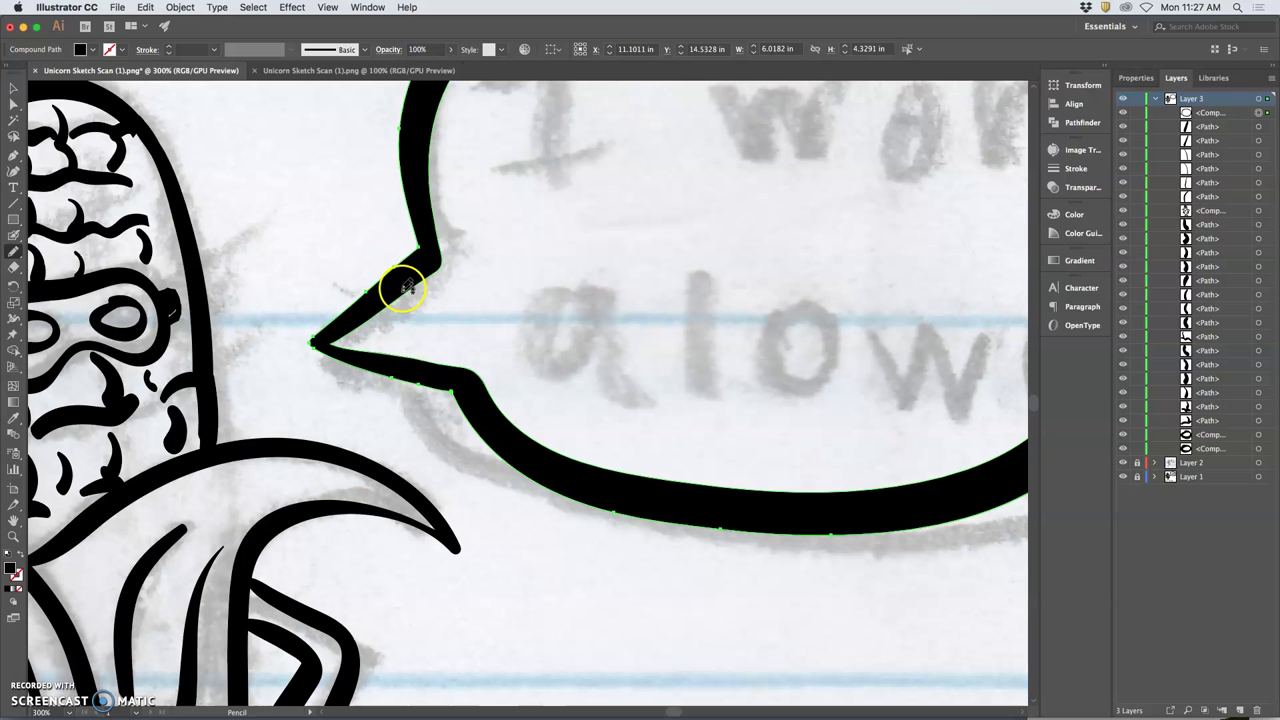
key(space)
mouse_move(733, 276)
mouse_down()
mouse_move(652, 378)
mouse_move(586, 503)
mouse_up()
drag(647, 409, 600, 300)
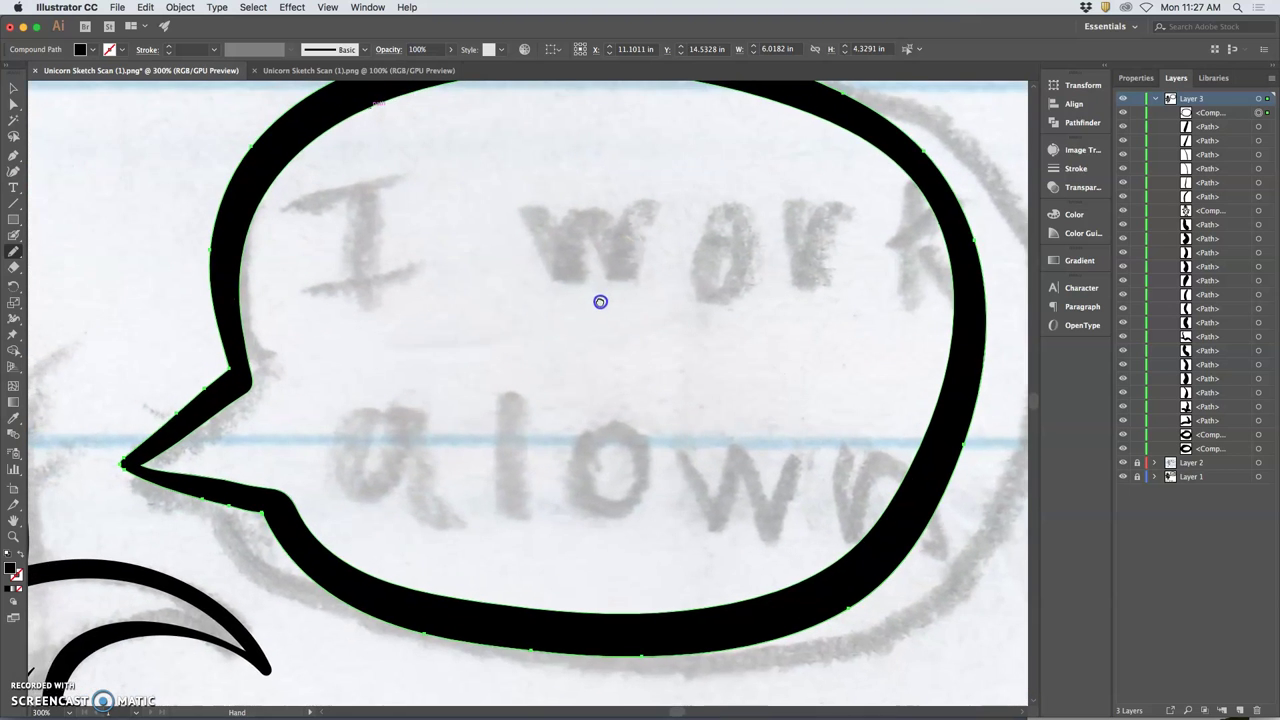
key(super+minus)
key(super+minus)
key(super+minus)
key(n)
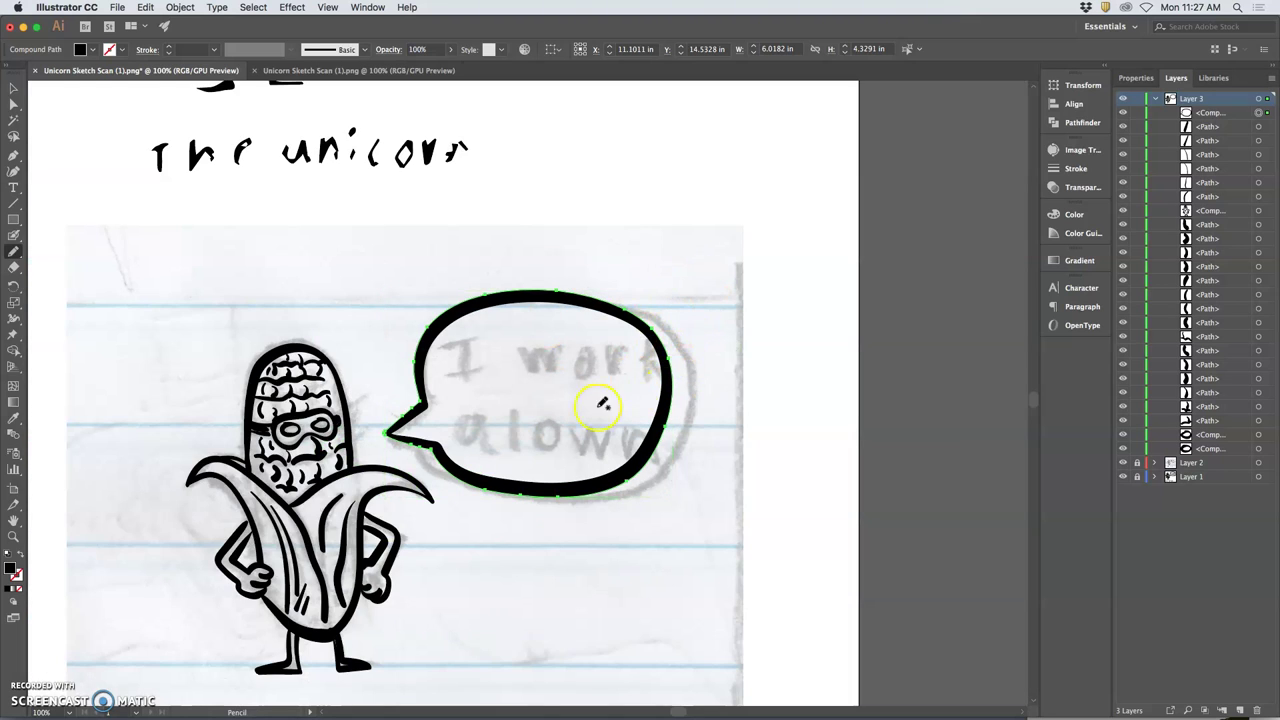
click(13, 89)
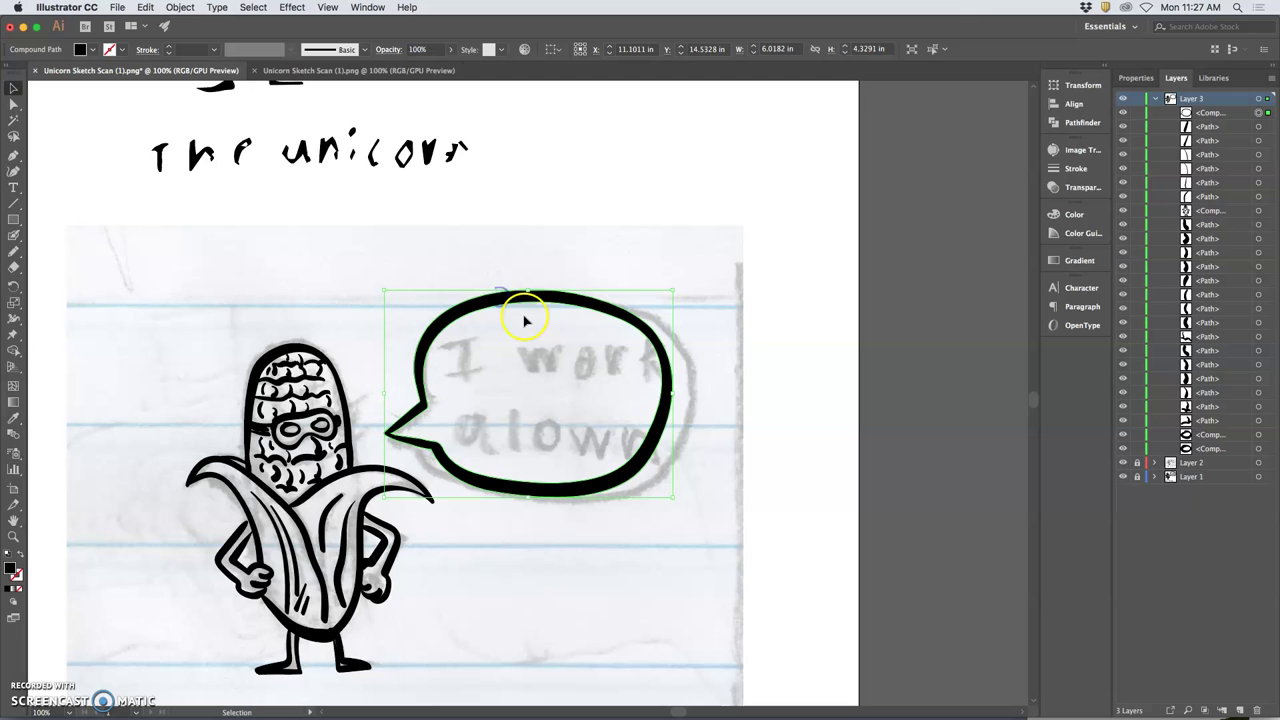
drag(673, 395, 708, 394)
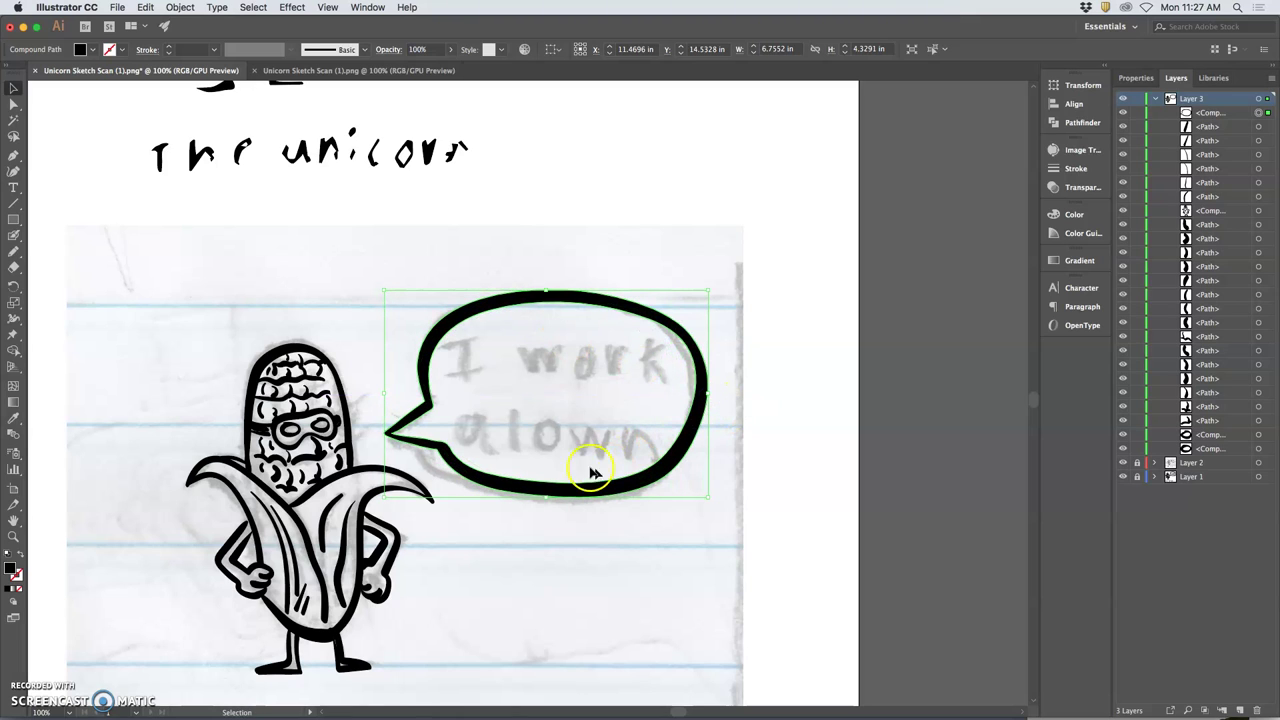
drag(385, 394, 379, 394)
click(503, 477)
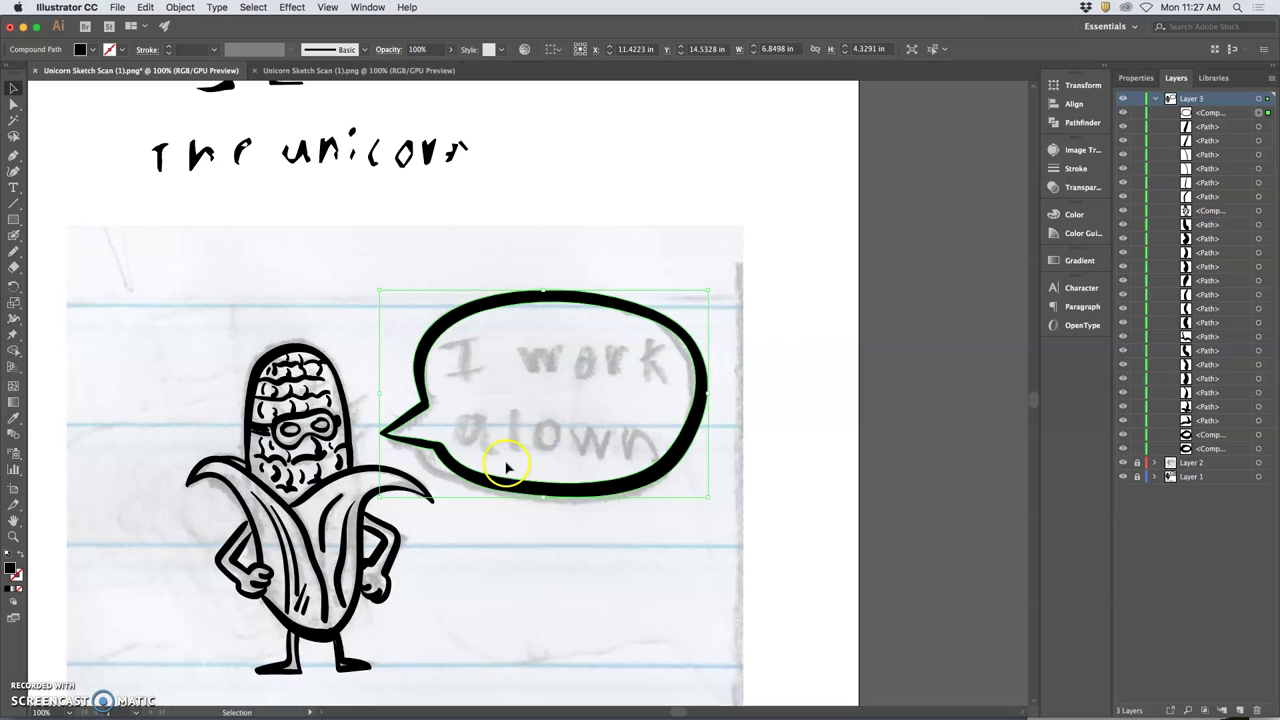
key(super+z)
key(super+z)
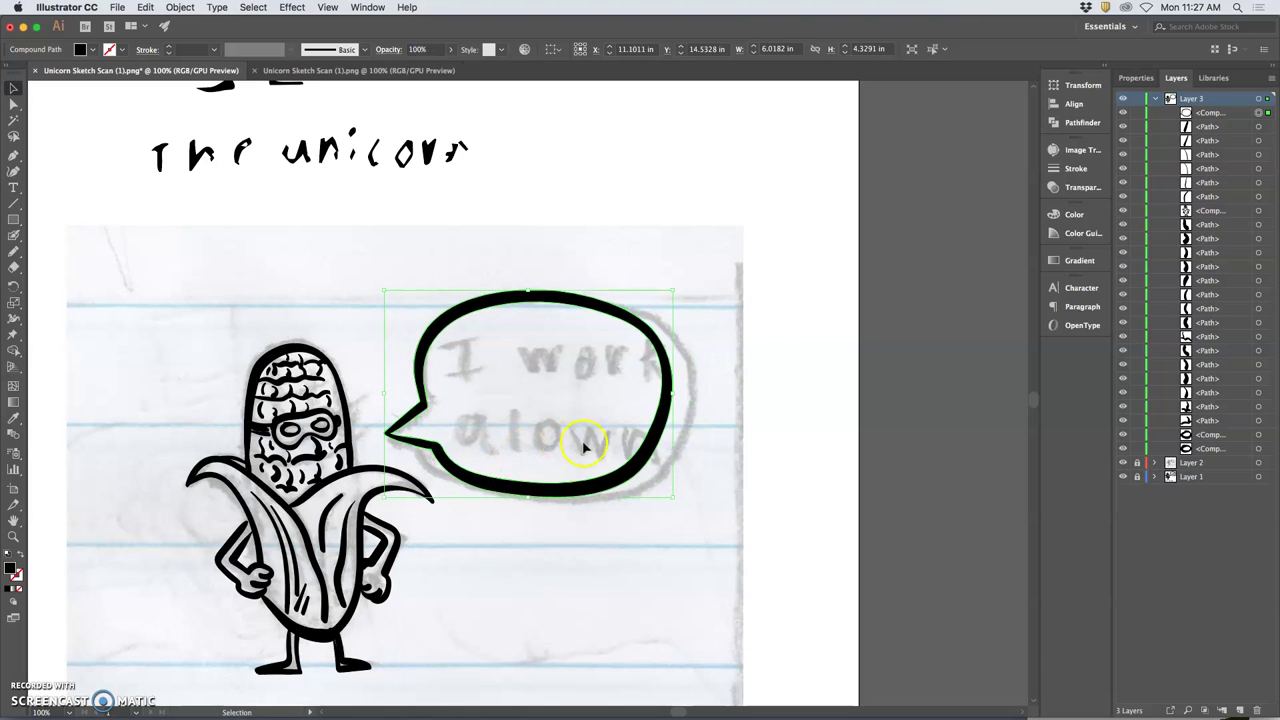
Copy the sketch image from the unlocked Layer 2, and lock and hide that layer again.
click(1137, 463)
click(1258, 462)
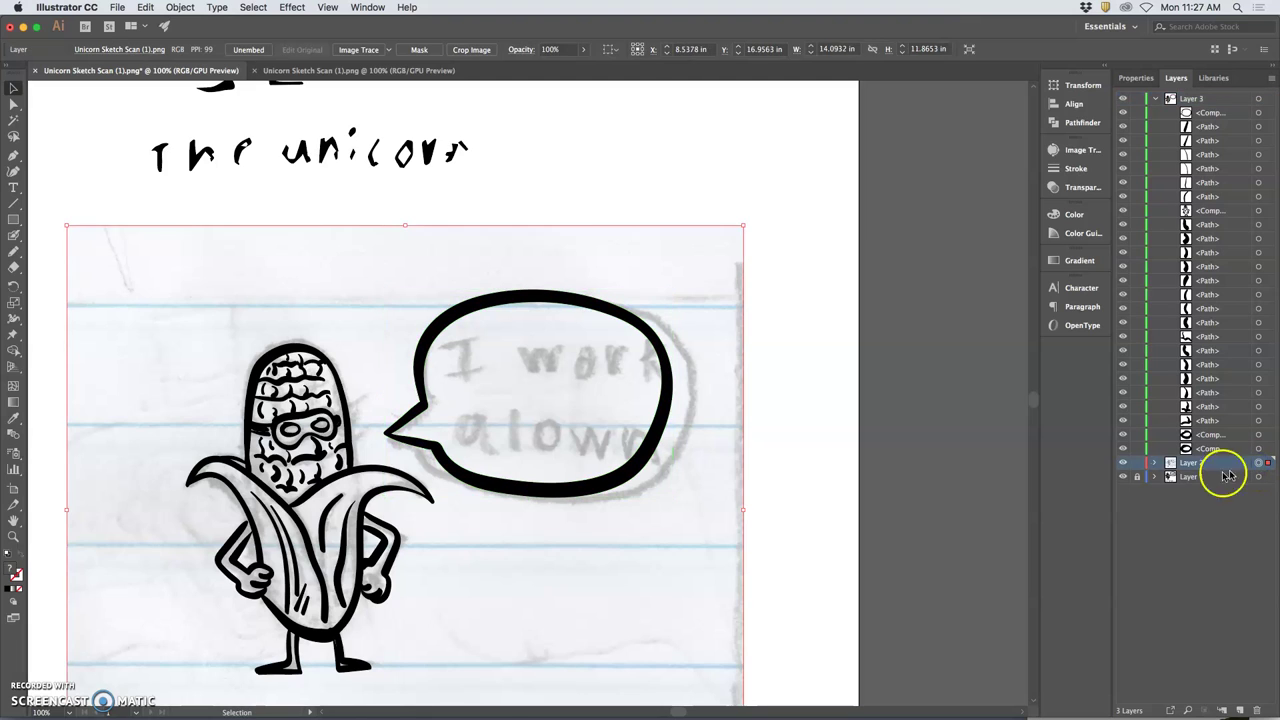
key(a)
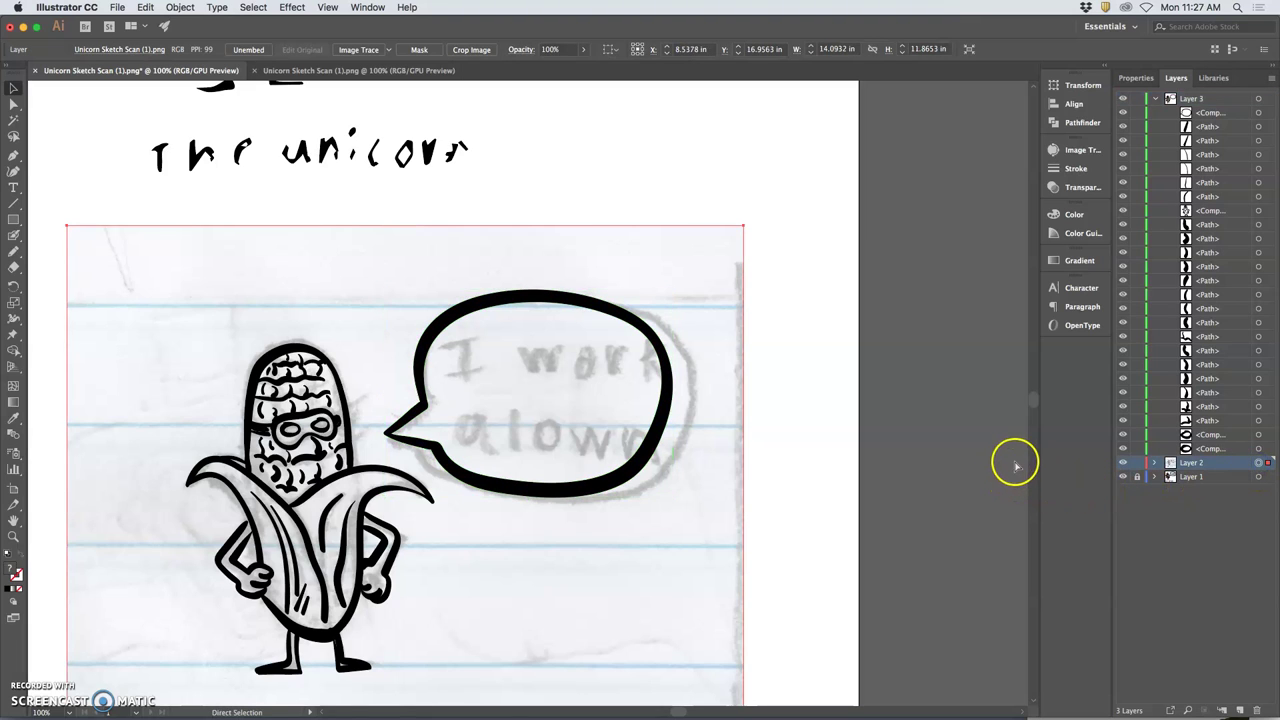
click(1137, 463)
click(1122, 463)
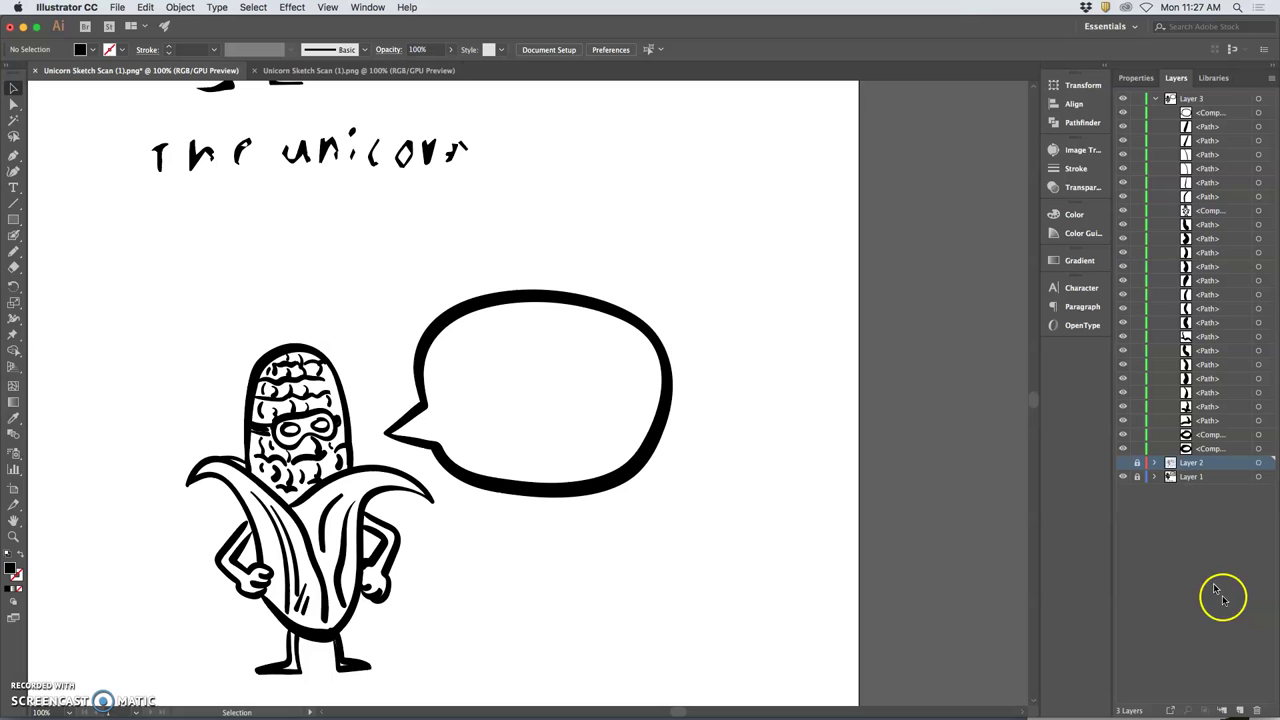
Paste the copied sketch in place on a new layer above Layer 2, and turn on image dimming for that layer.
click(1240, 710)
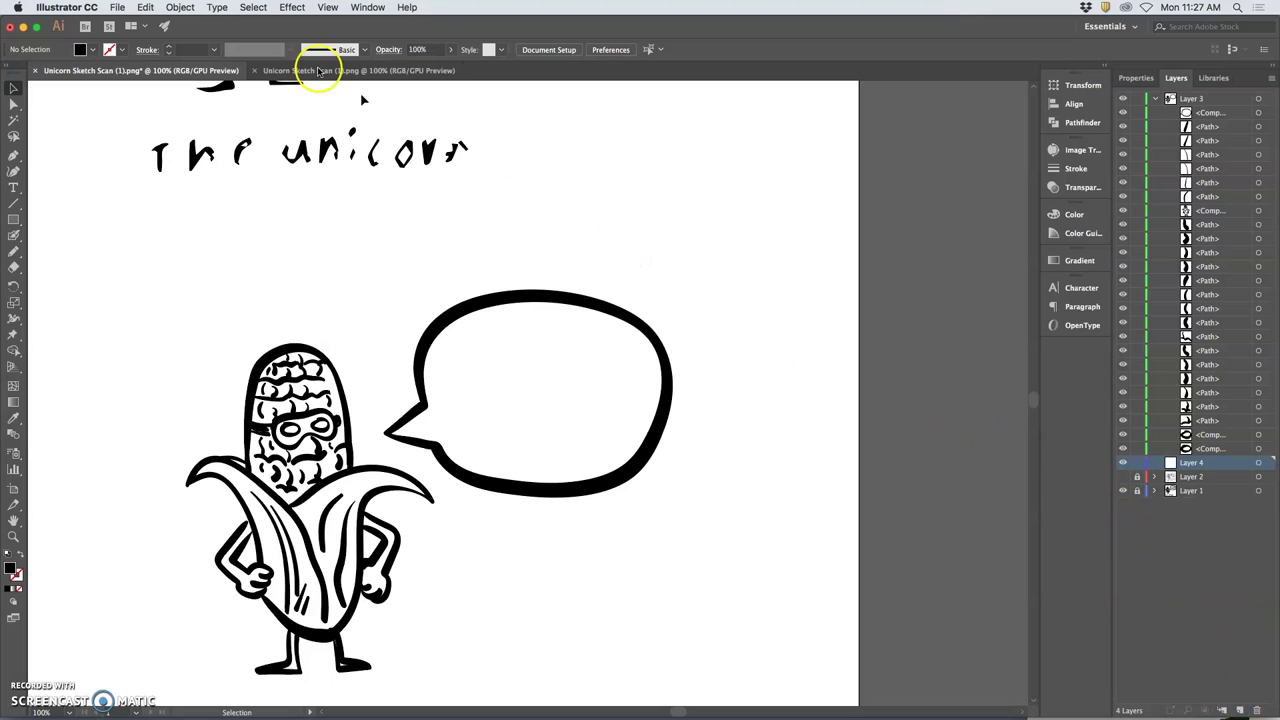
click(146, 7)
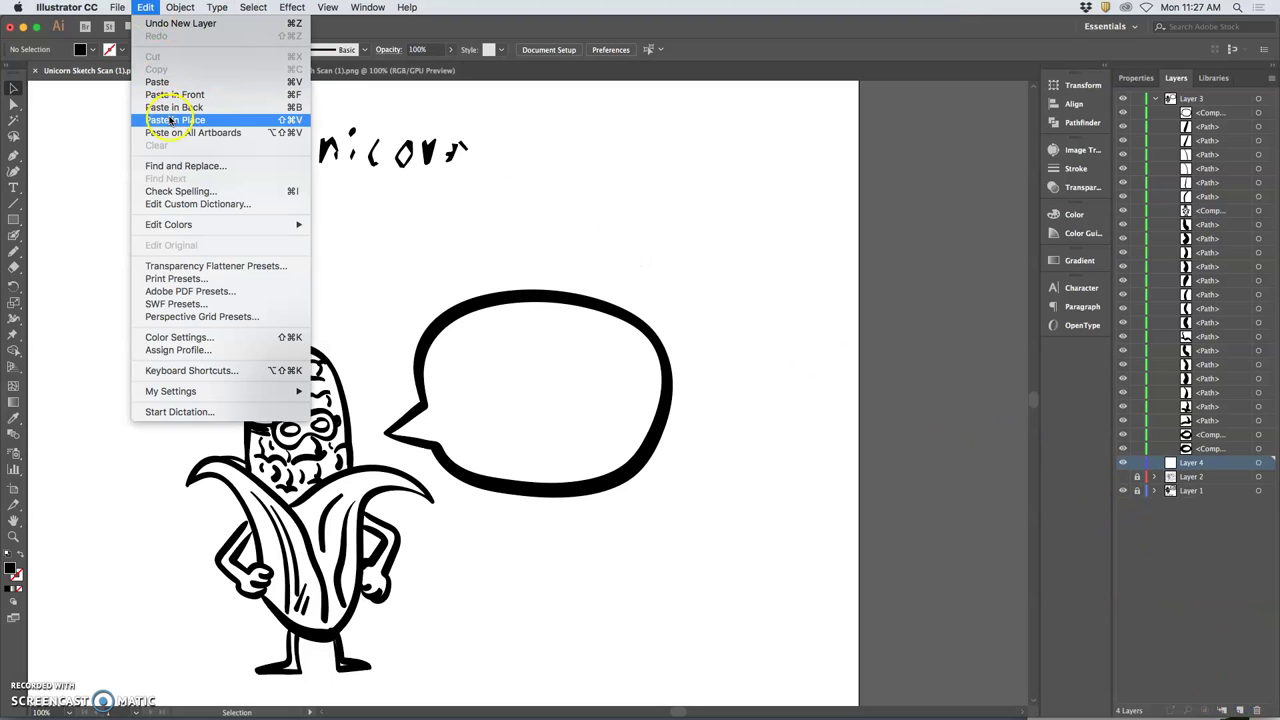
click(230, 117)
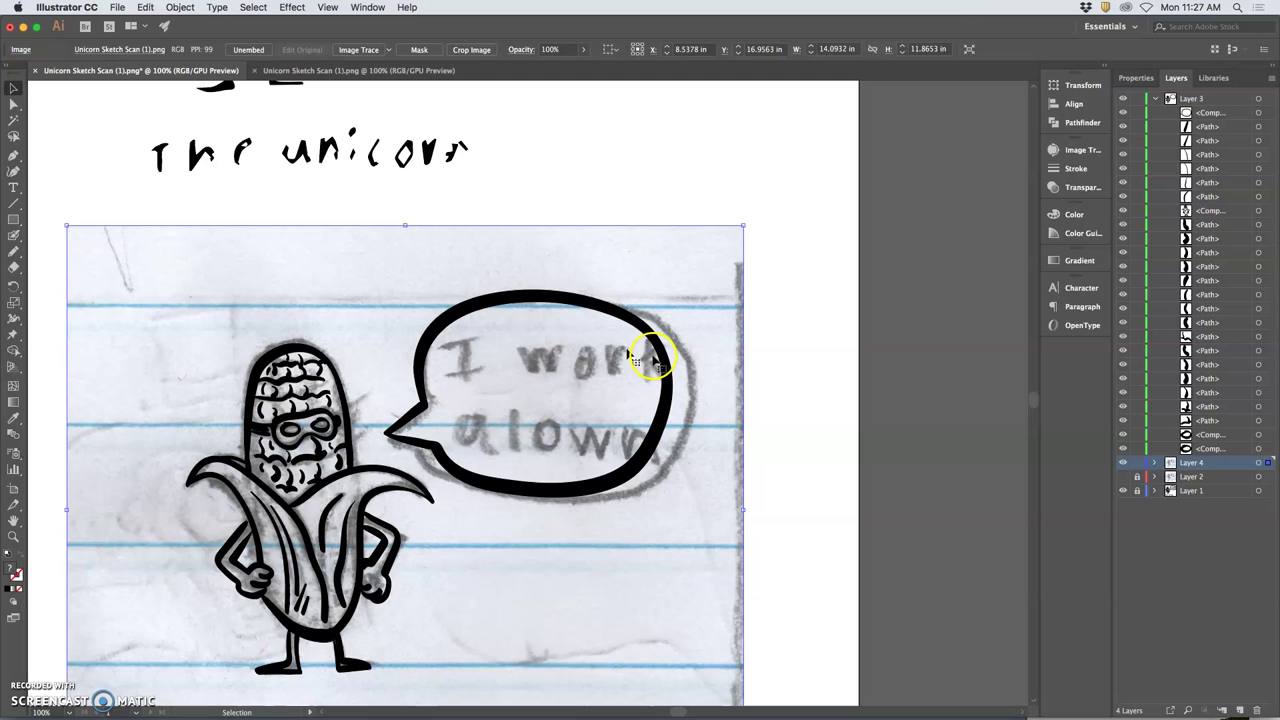
double_click(1232, 466)
click(864, 260)
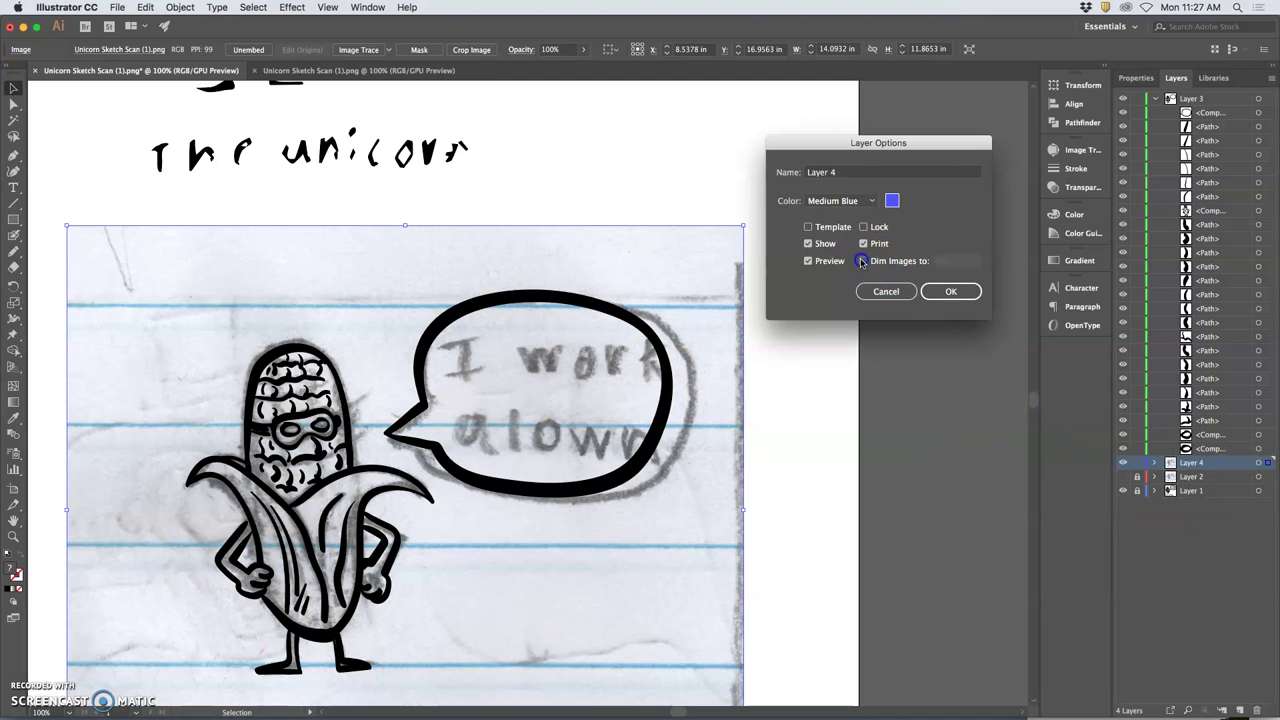
click(950, 290)
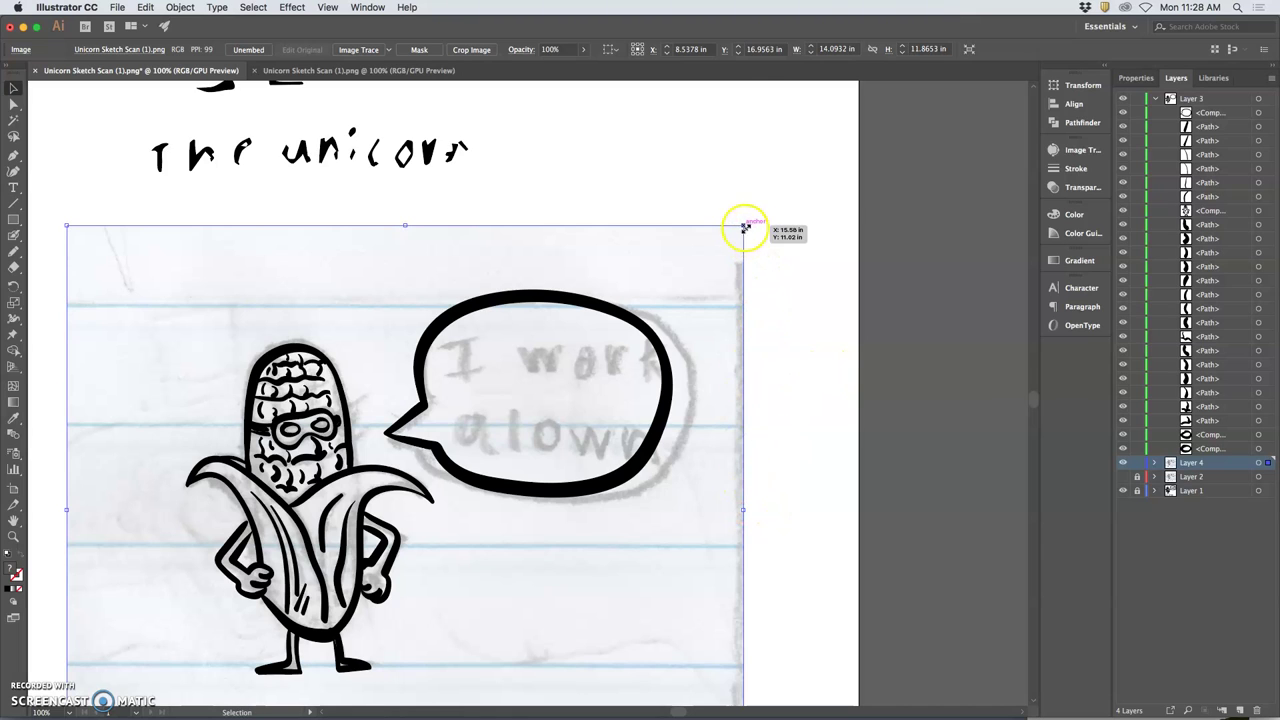
Scale the pasted sketch to about 12.3 by 9.85 in with its lettering inside the speech bubble, and lock its layer.
mouse_move(743, 226)
mouse_down()
mouse_move(694, 263)
mouse_move(657, 322)
mouse_up()
mouse_move(558, 425)
mouse_down()
mouse_move(599, 335)
mouse_move(592, 386)
mouse_up()
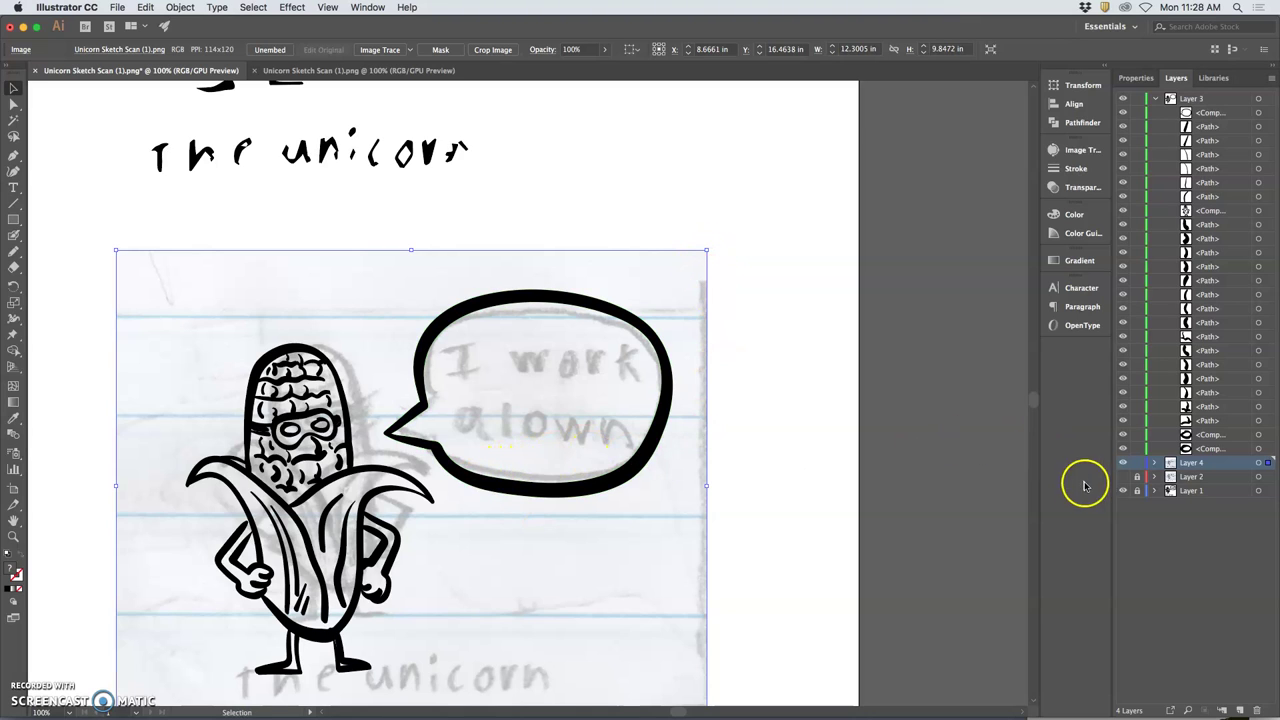
click(1136, 463)
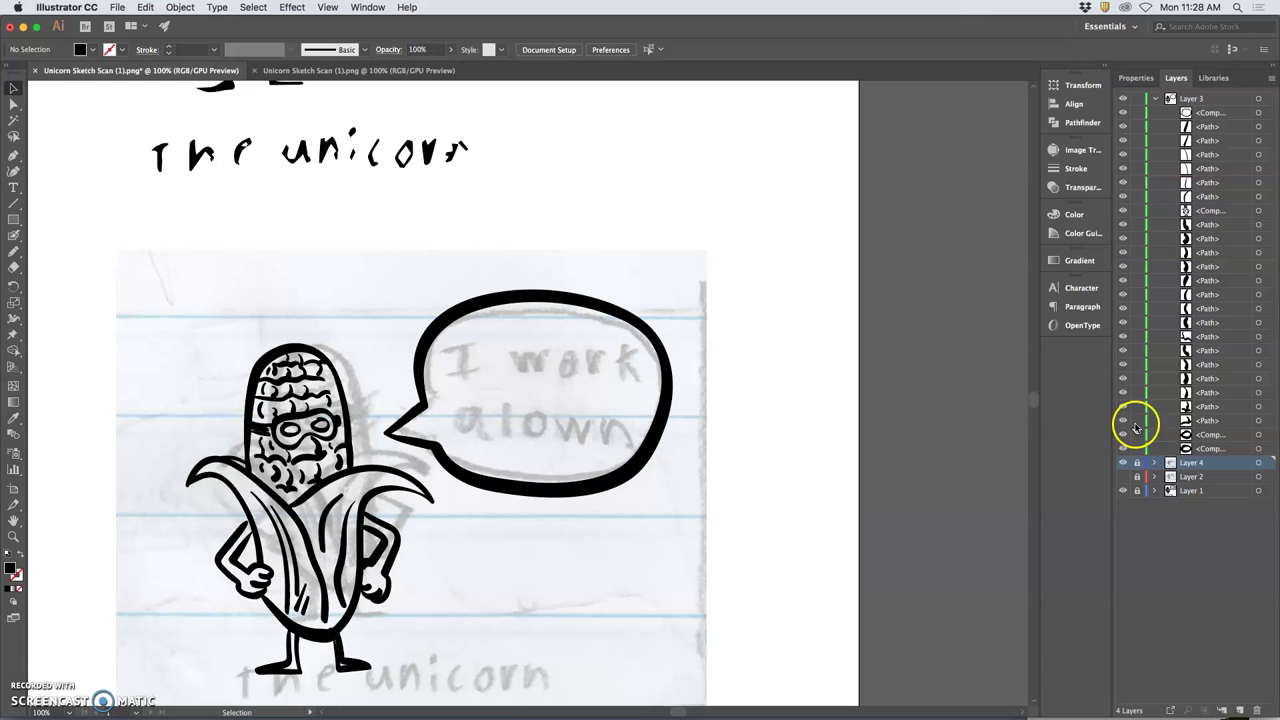
Collapse and lock the ink artwork's Layer 3, and add a new layer above it.
click(1156, 100)
click(1194, 98)
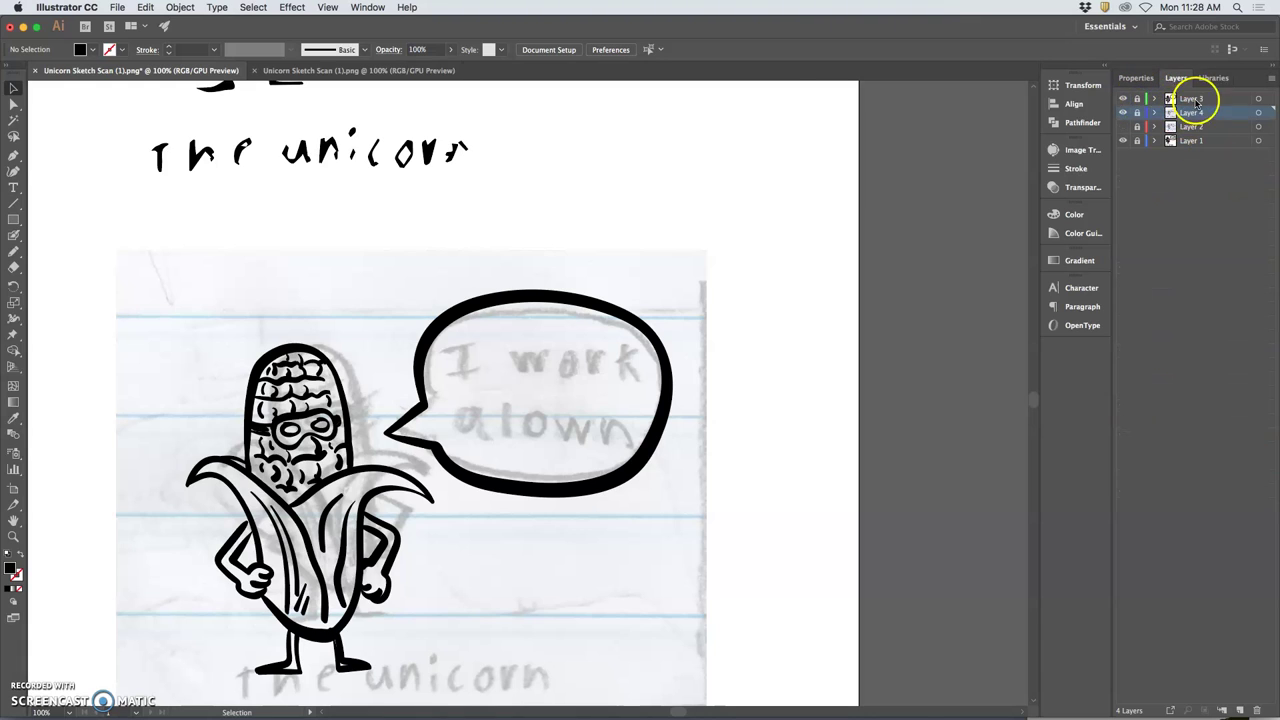
click(1239, 706)
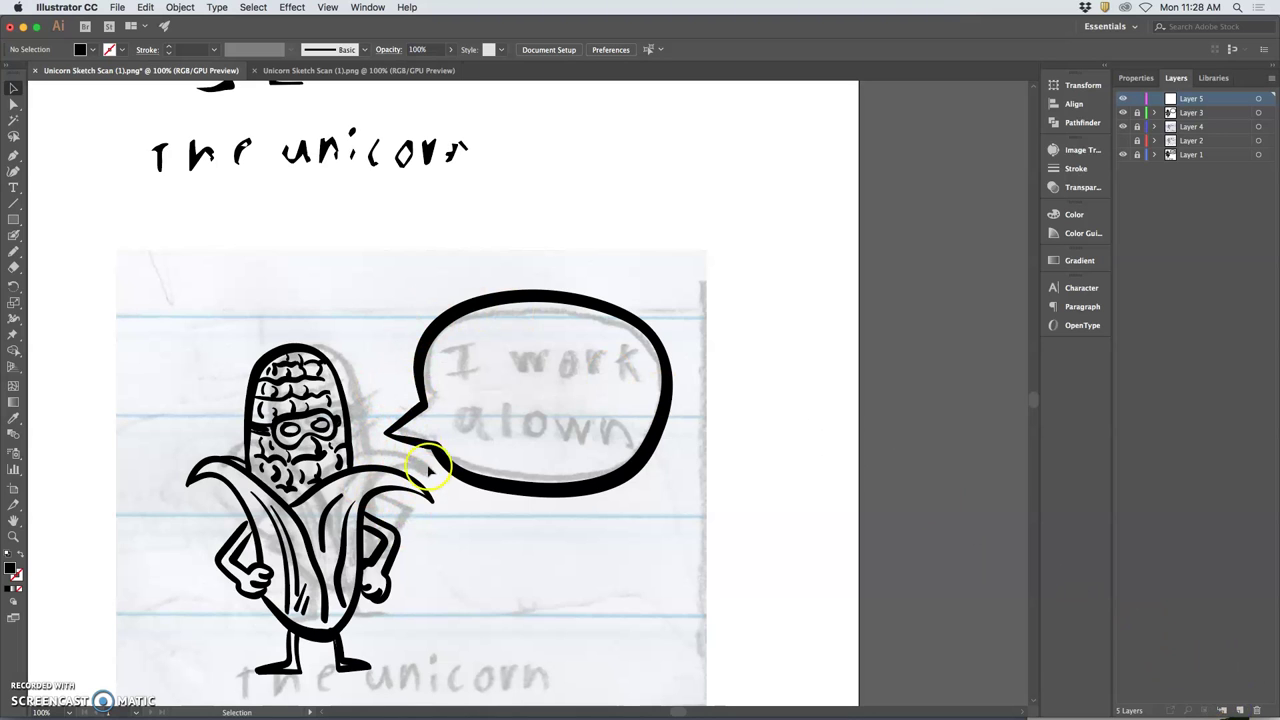
Ink the words "I work alone." inside the speech bubble on Layer 5 with the Blob Brush, following the sketched lettering.
key(space)
drag(440, 393, 500, 252)
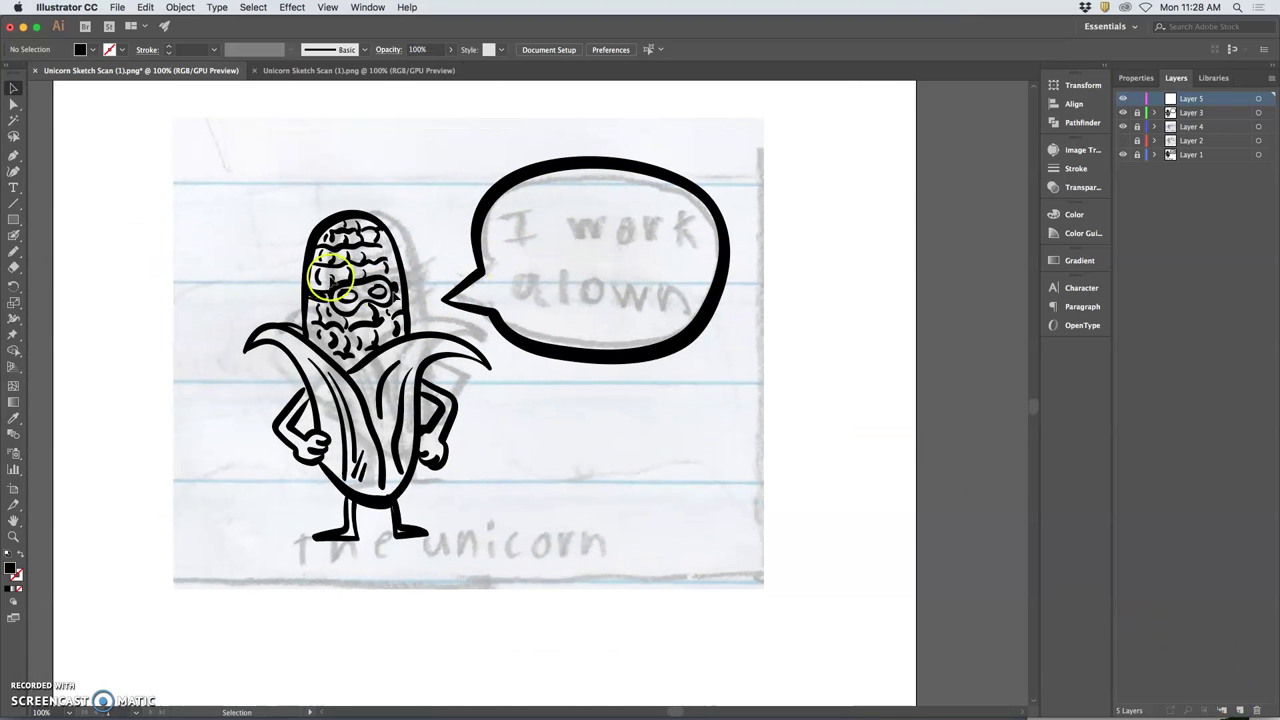
click(14, 234)
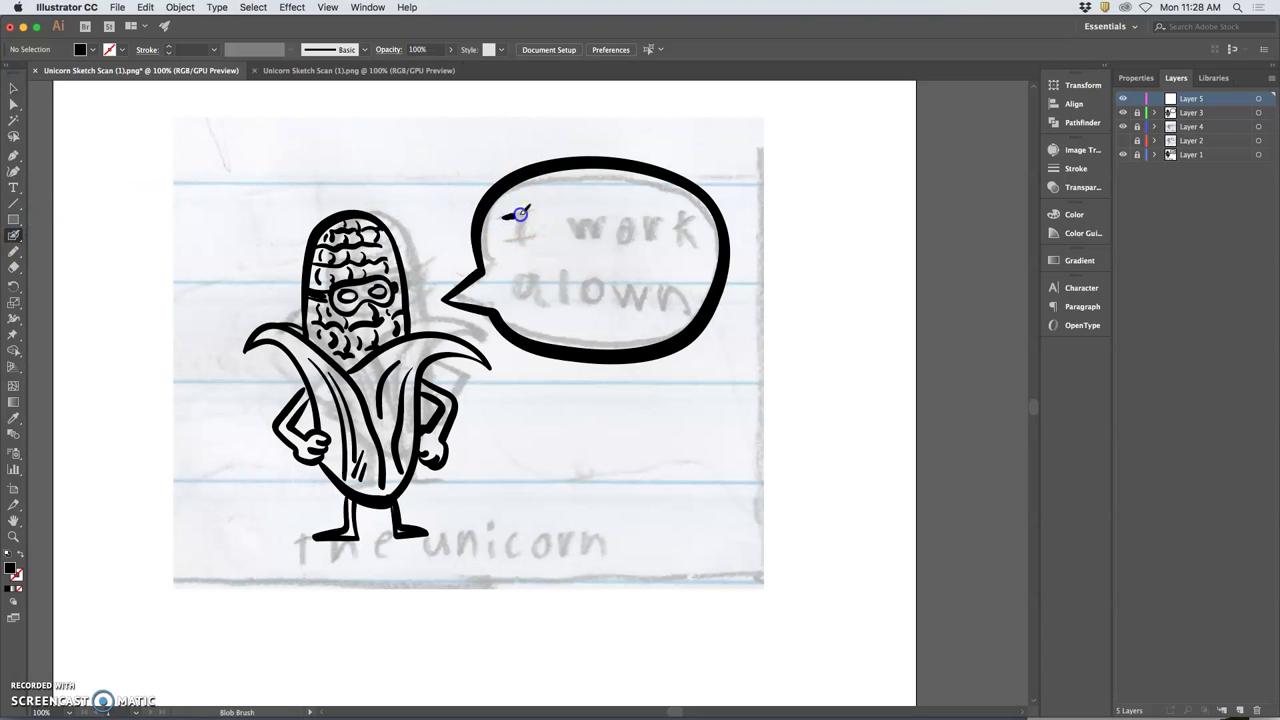
drag(520, 213, 536, 212)
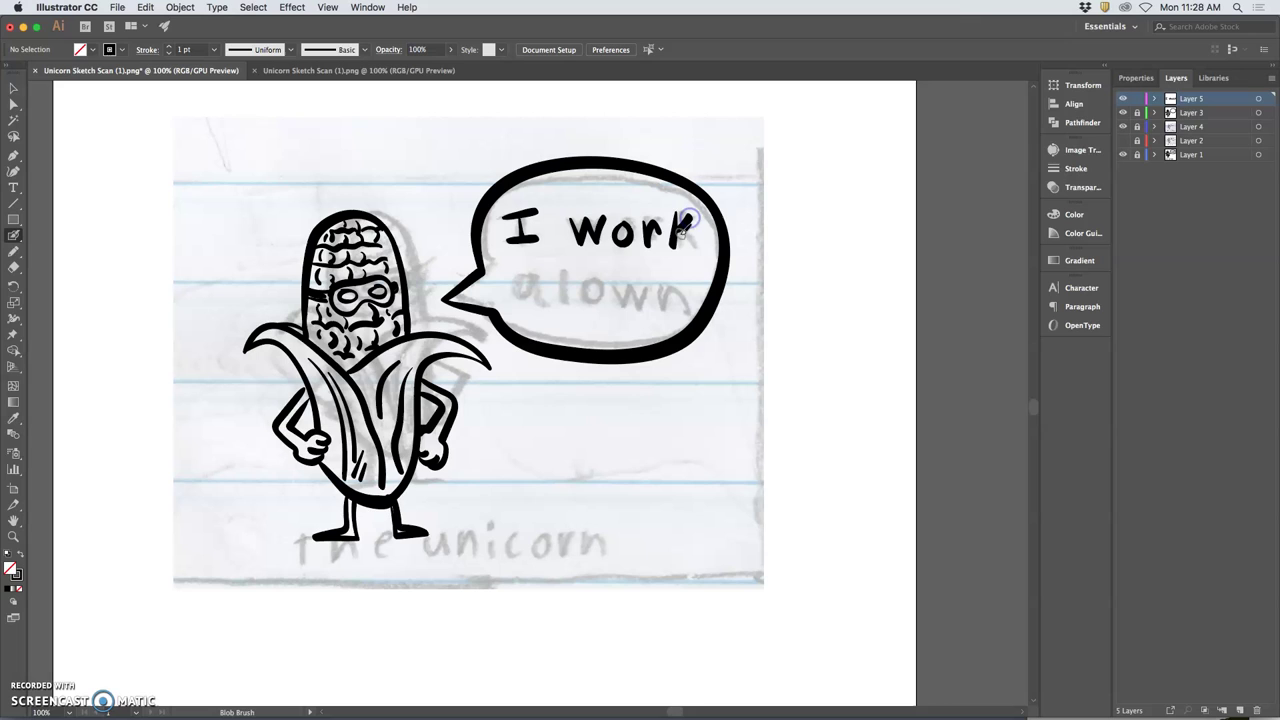
drag(688, 245, 690, 247)
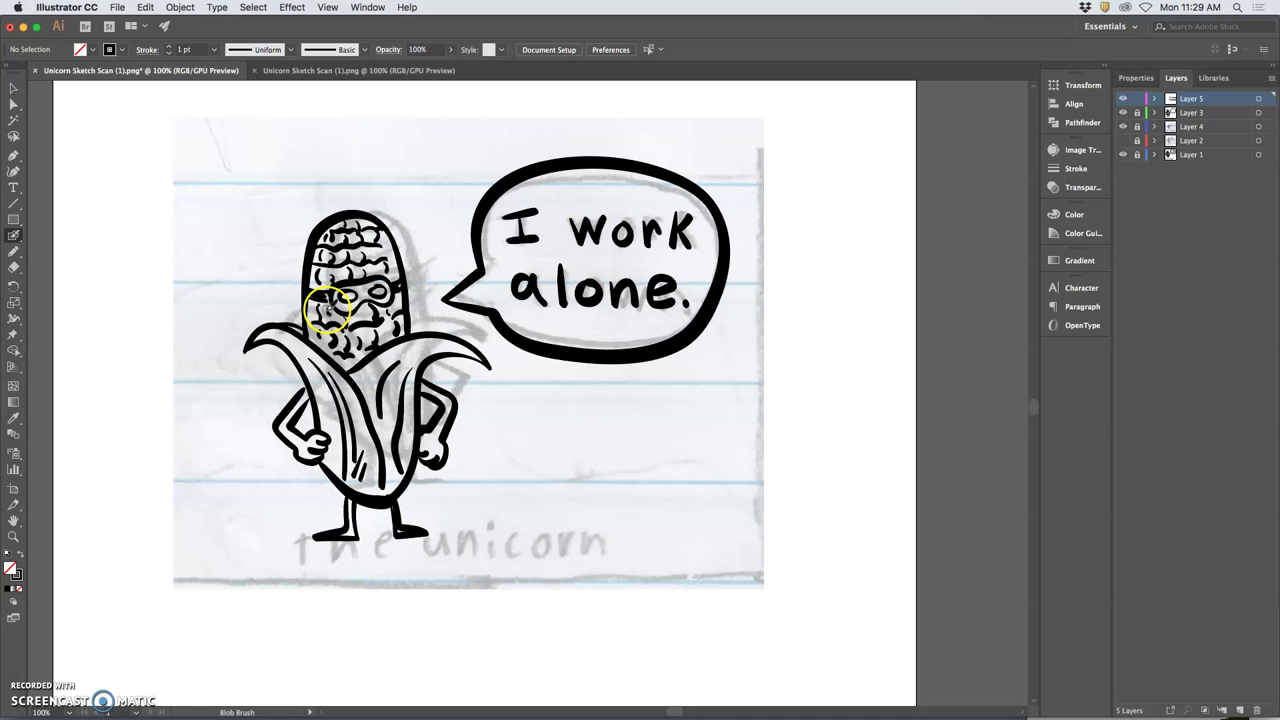
Ink the gap between the left strap and the corn character's mask with the Blob Brush.
click(317, 287)
key(super+plus)
key(super+plus)
key(super+plus)
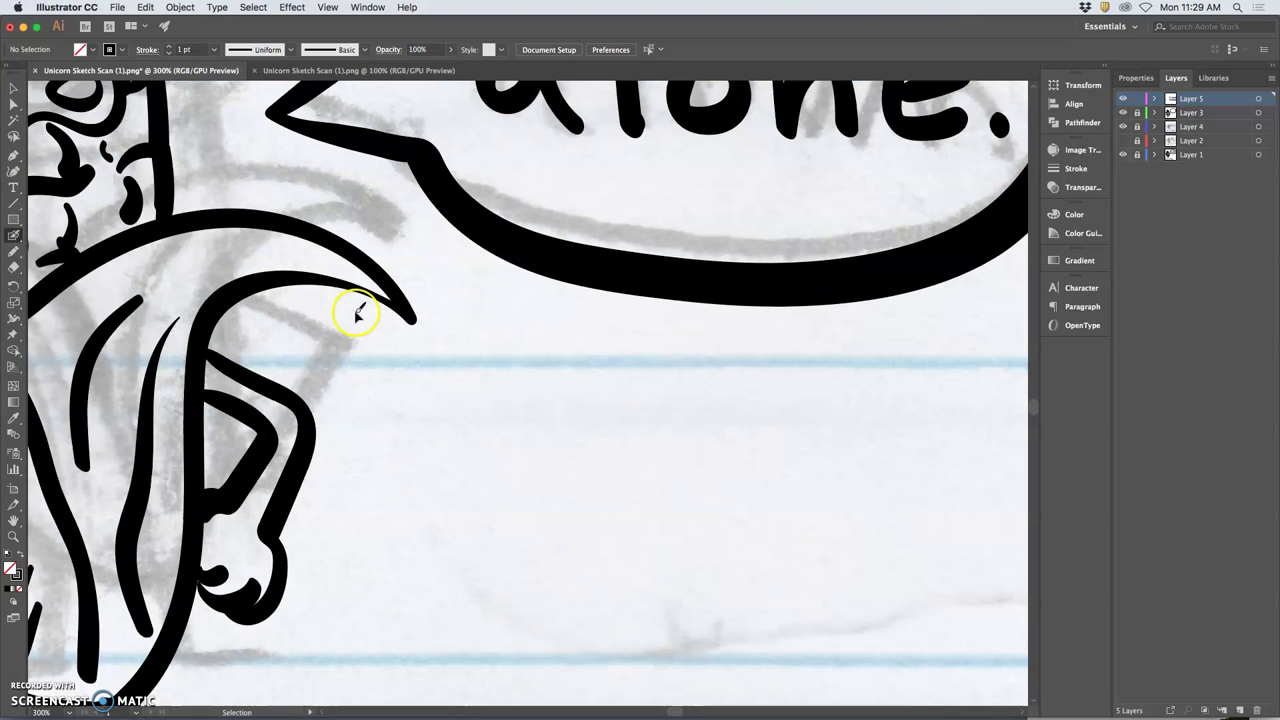
drag(289, 289, 696, 397)
drag(476, 256, 527, 287)
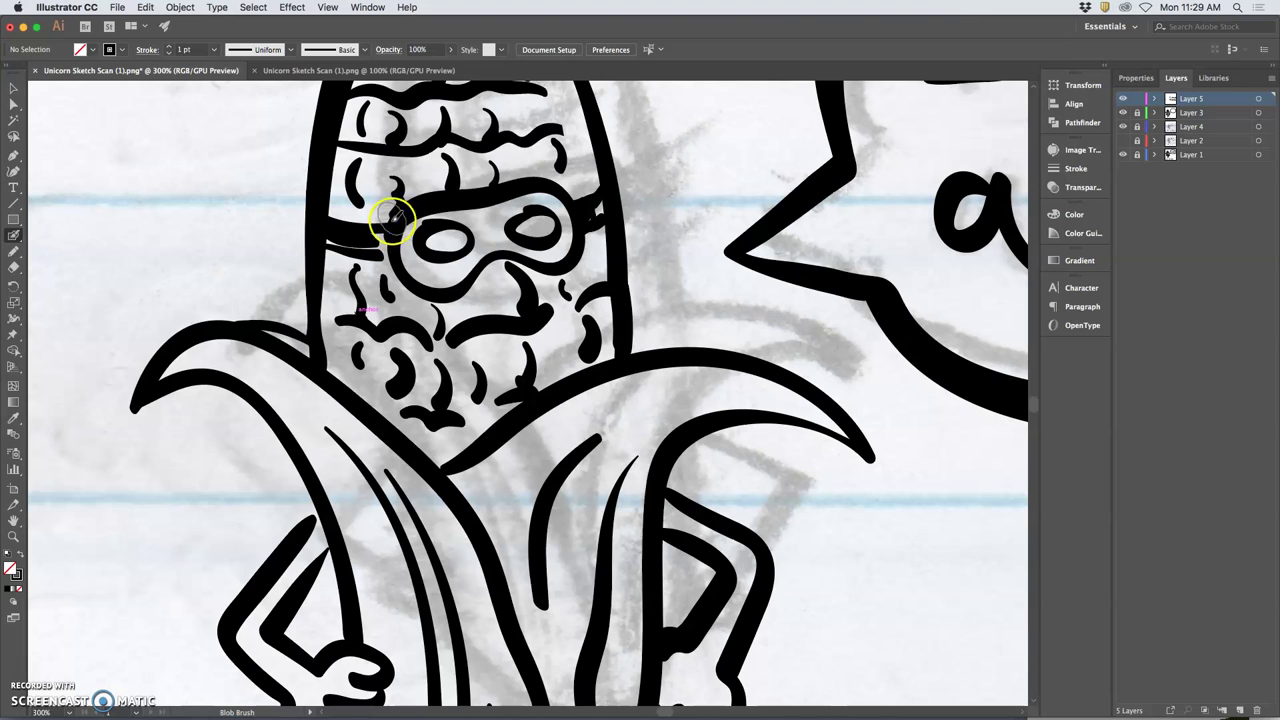
mouse_move(392, 250)
mouse_down()
mouse_move(371, 262)
mouse_move(429, 251)
mouse_move(385, 250)
mouse_up()
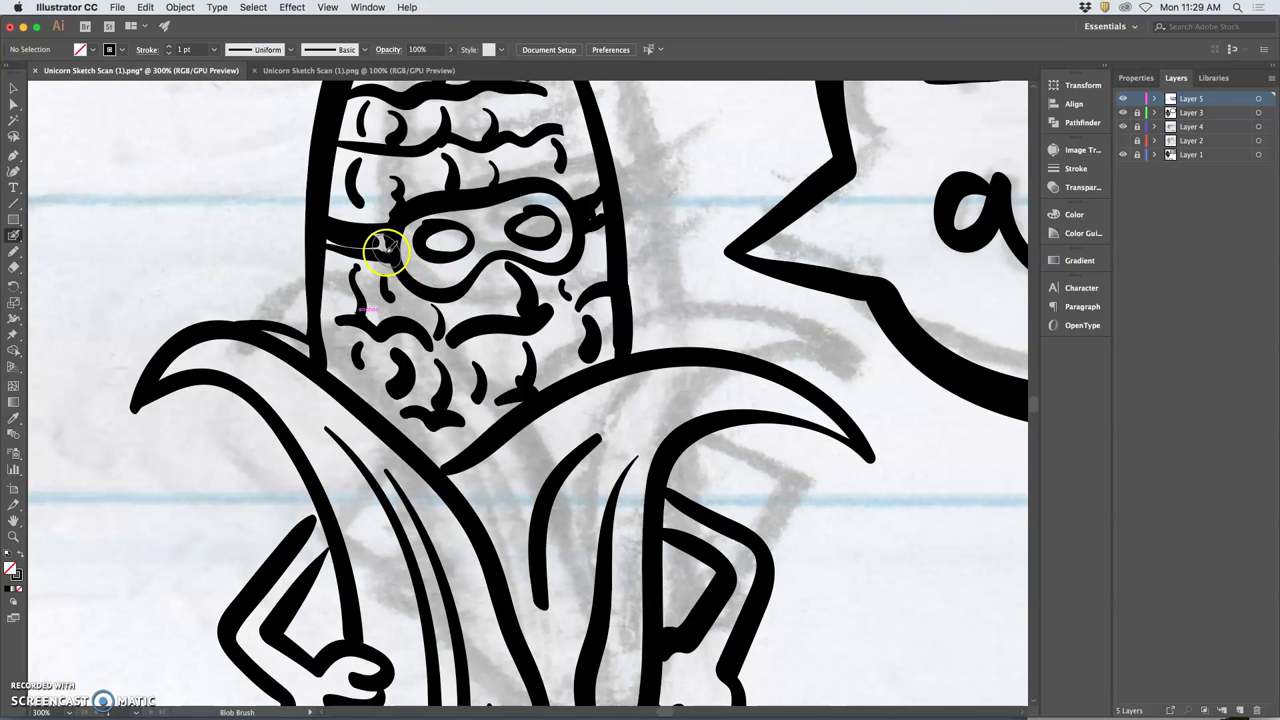
Lock Layer 5 and close the joint where the two husk leaves meet with a Blob Brush stroke on Layer 3.
key(super+equal)
key(super+equal)
key(super+equal)
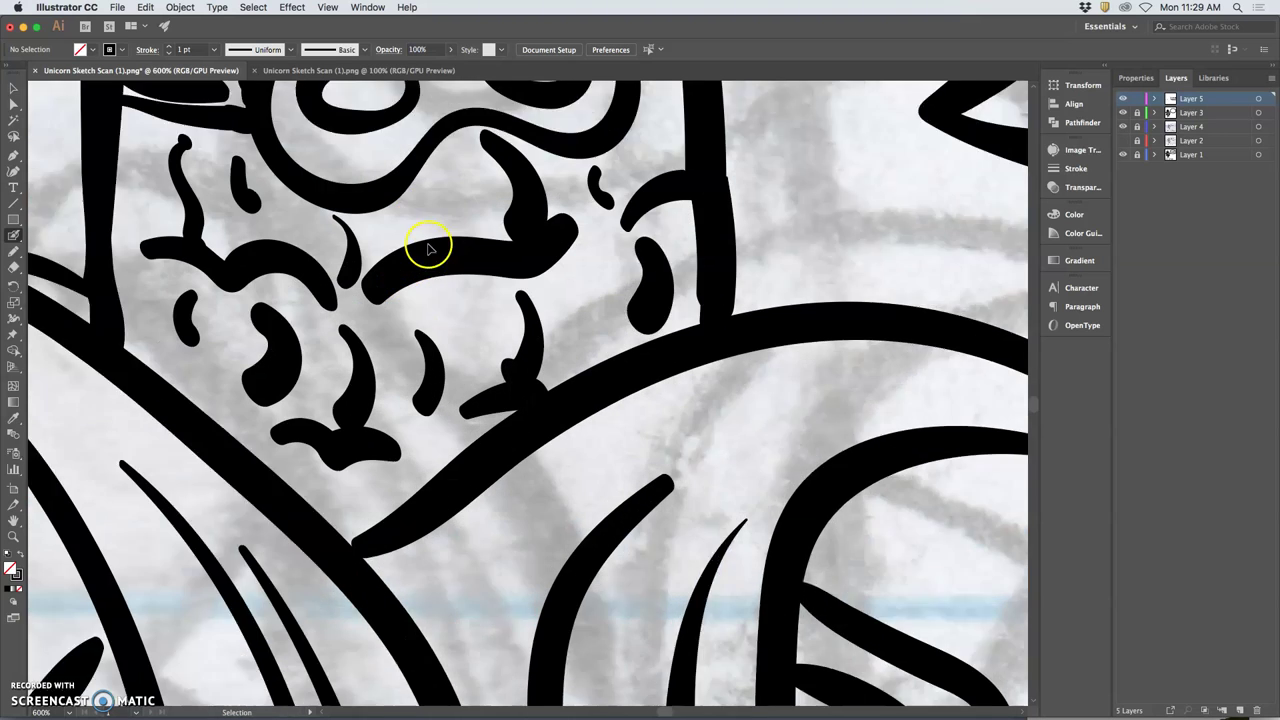
drag(408, 241, 702, 112)
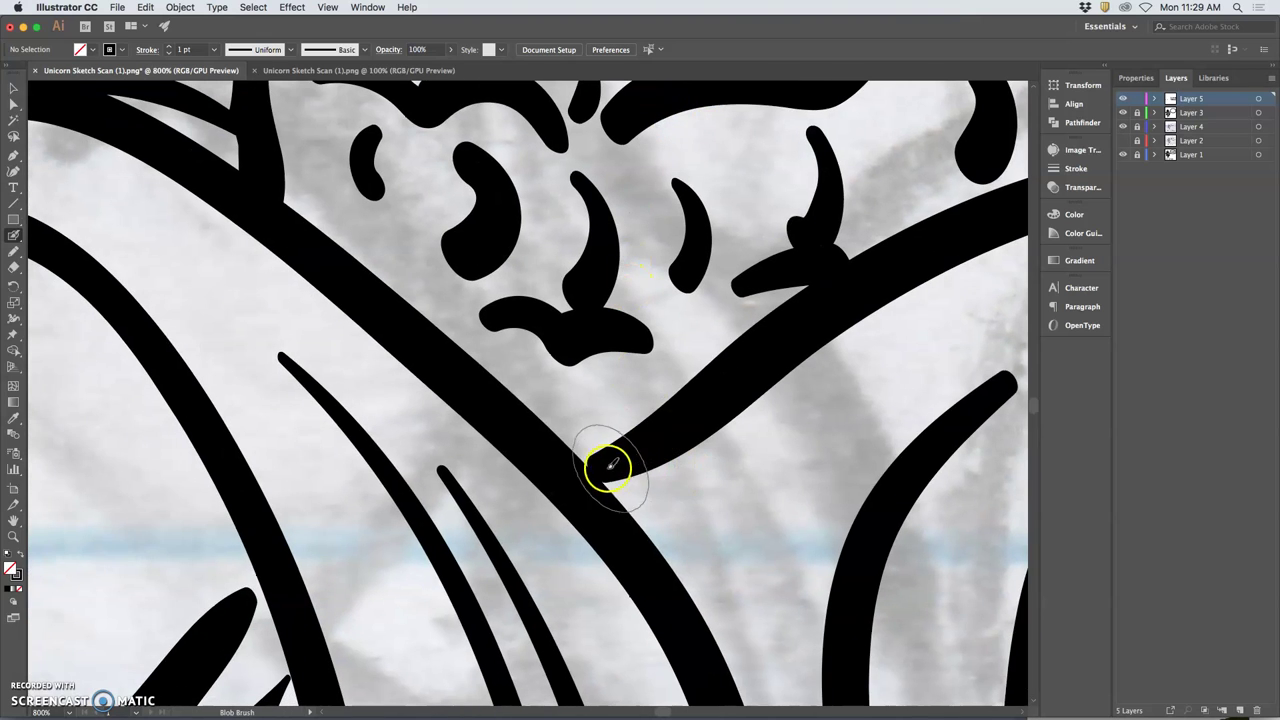
mouse_move(595, 468)
mouse_down()
mouse_move(617, 449)
mouse_move(598, 463)
mouse_move(612, 468)
mouse_up()
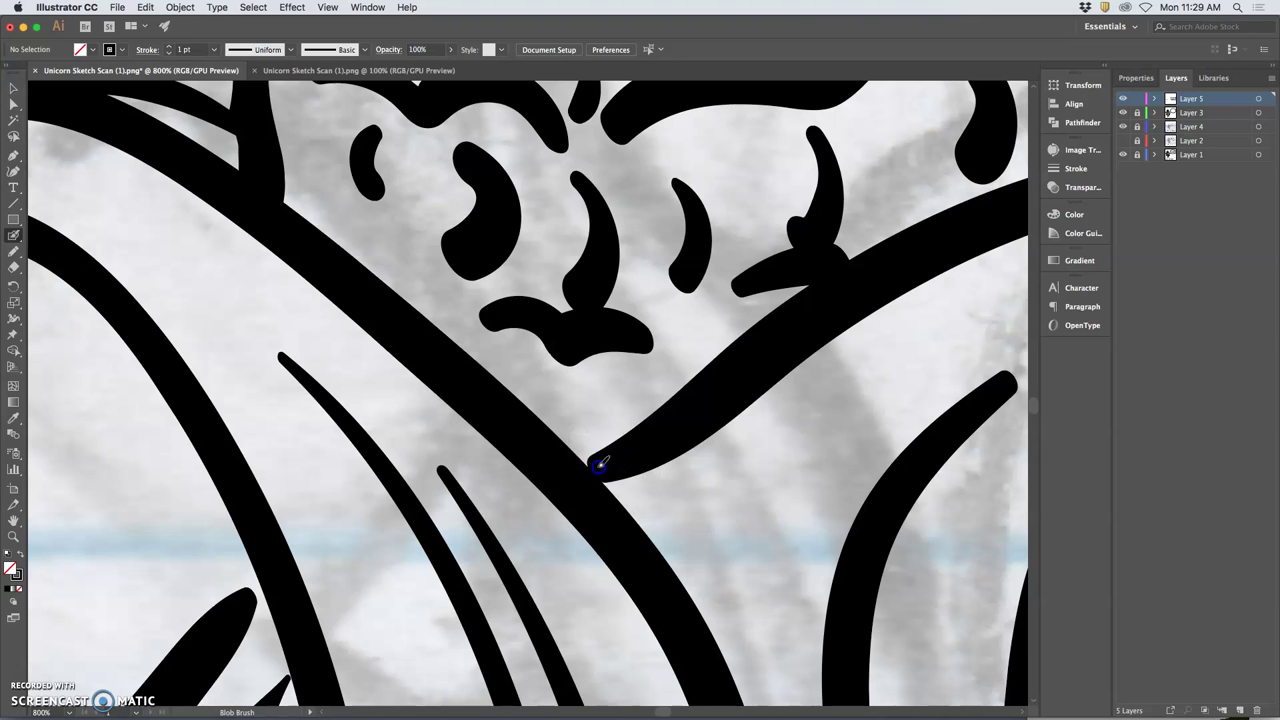
click(1139, 100)
click(1191, 113)
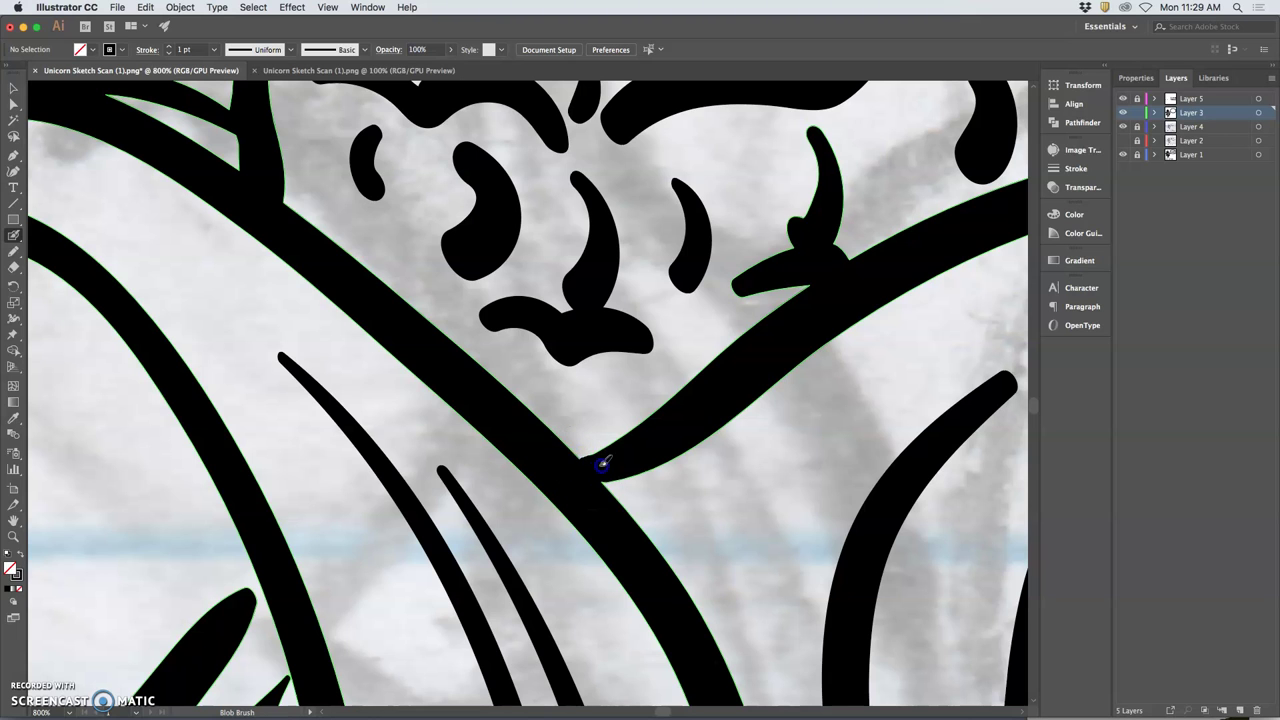
Touch up the lower left strap where it joins the mask on Layer 3 with the Blob Brush.
key(space)
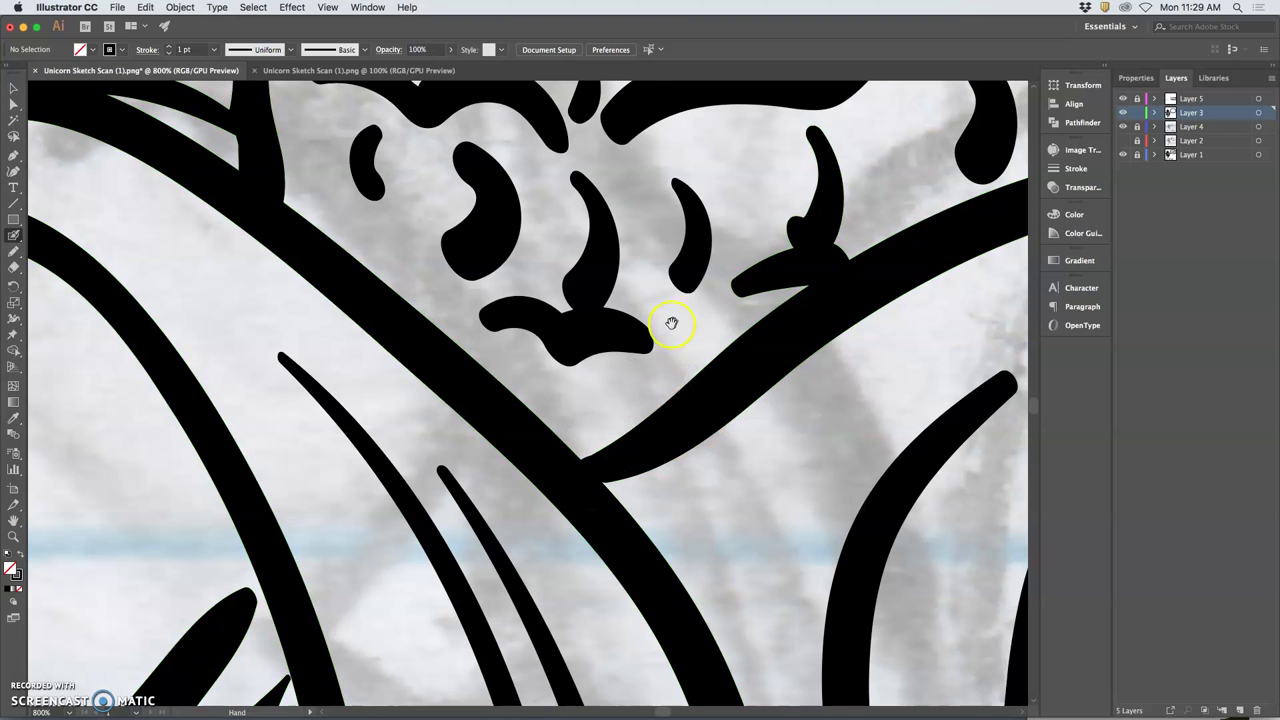
mouse_move(671, 323)
mouse_down()
mouse_move(700, 534)
mouse_move(677, 409)
mouse_move(651, 457)
mouse_move(592, 423)
mouse_up()
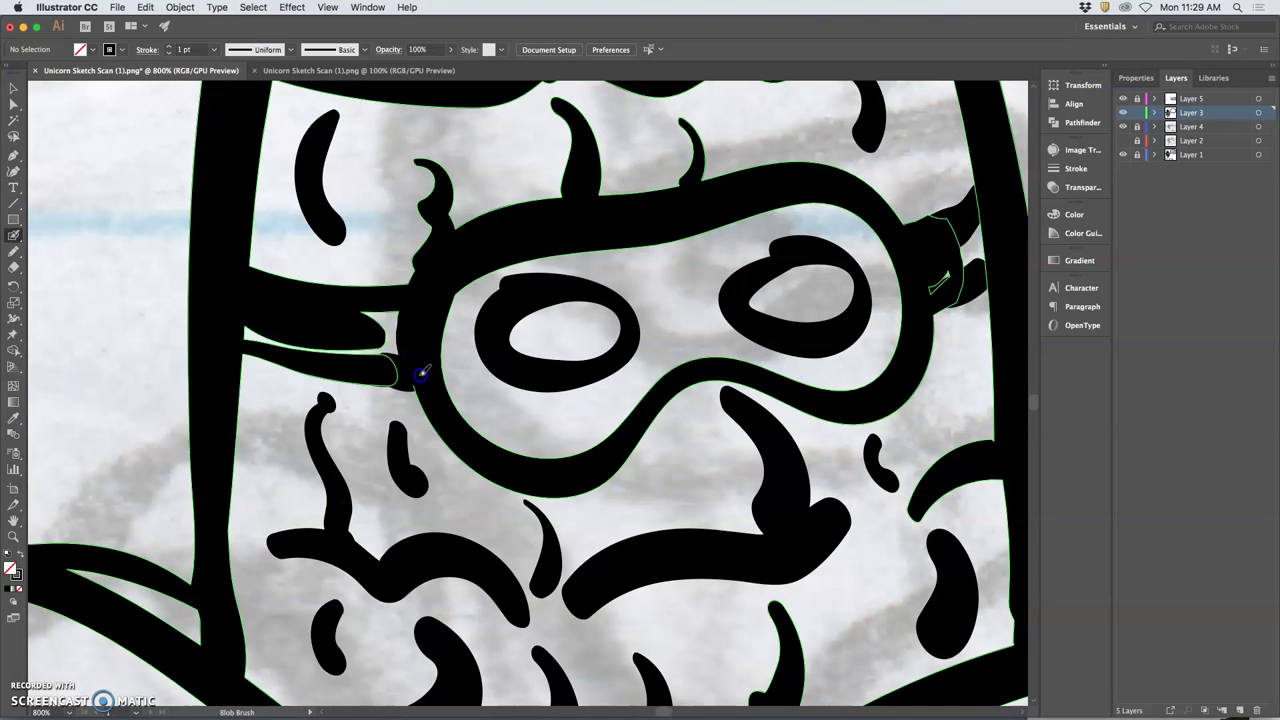
drag(421, 375, 419, 378)
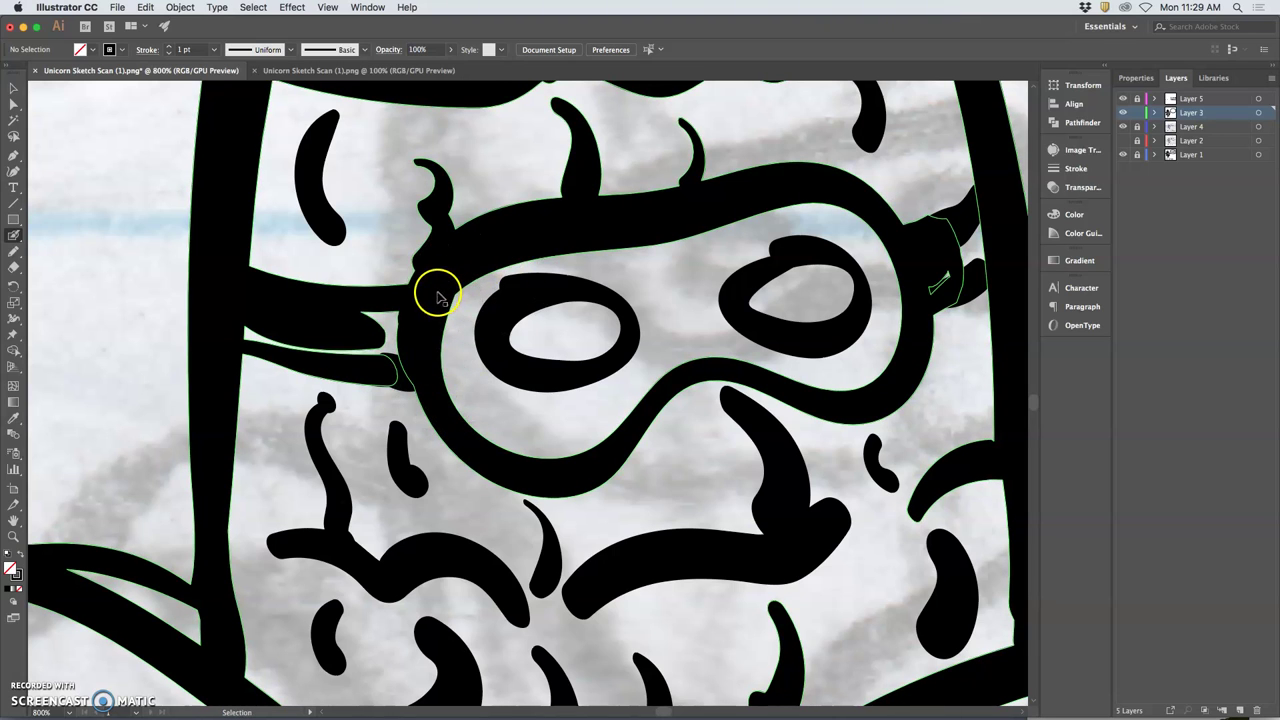
key(shift+b)
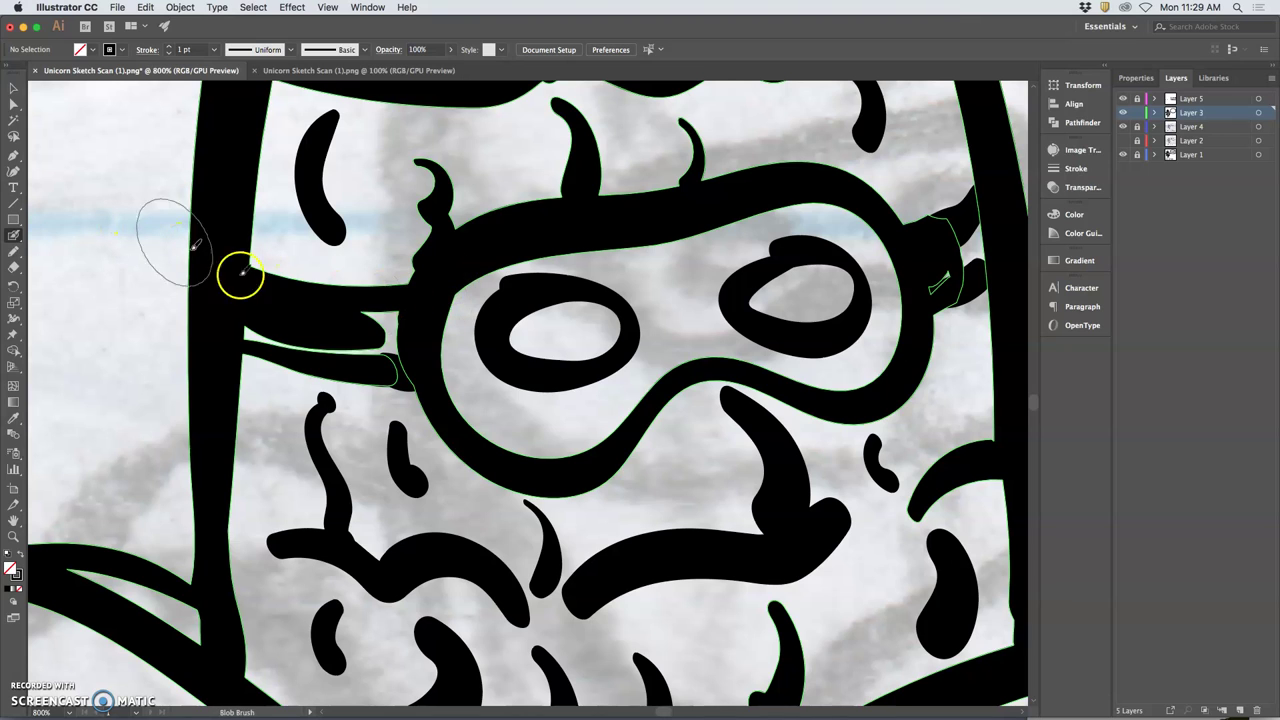
click(243, 272)
mouse_move(391, 366)
mouse_down()
mouse_move(411, 374)
mouse_move(391, 358)
mouse_move(380, 375)
mouse_move(414, 386)
mouse_up()
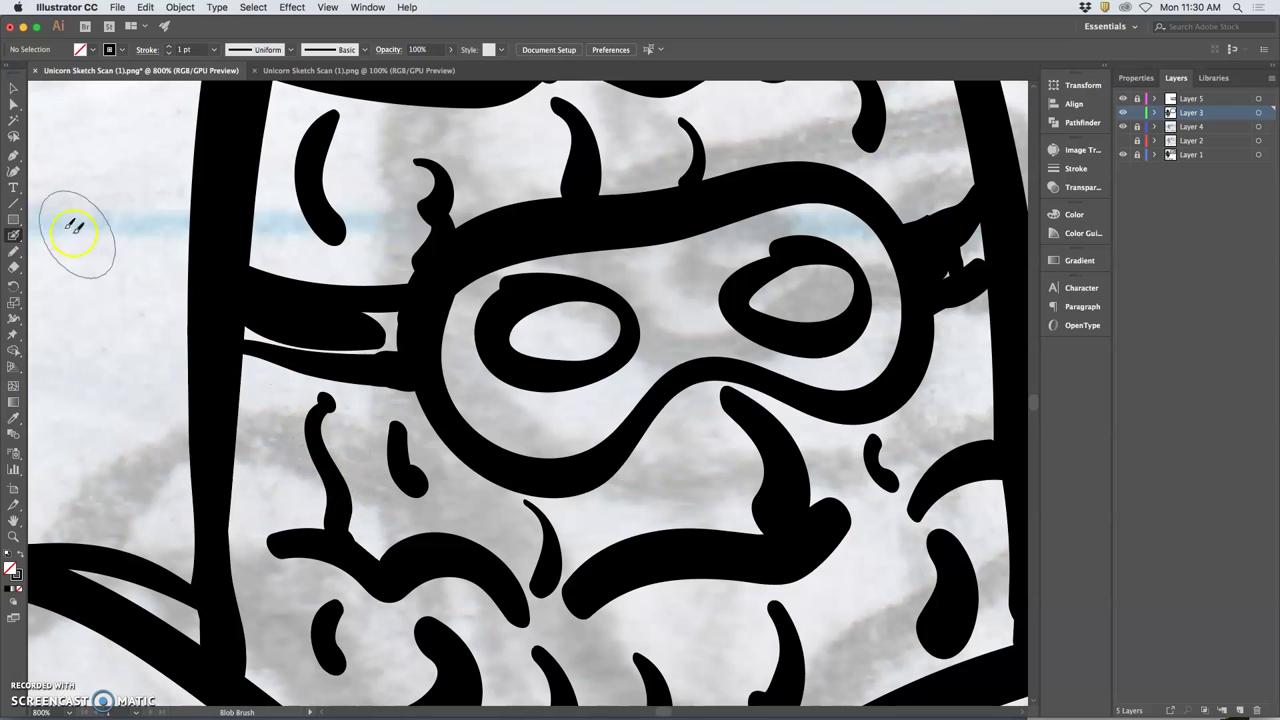
Select the mask's compound path and smooth the lower left strap's edges into the mask outline with the Pencil tool.
click(14, 251)
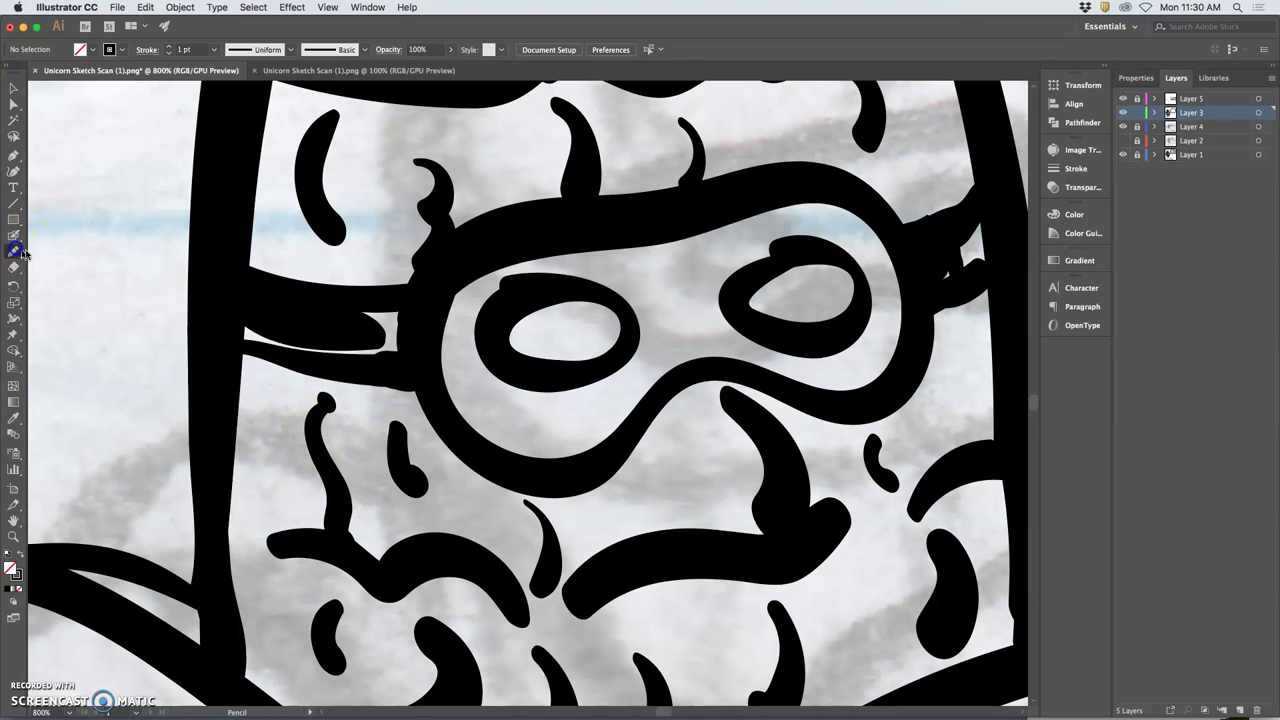
click(421, 335)
key(n)
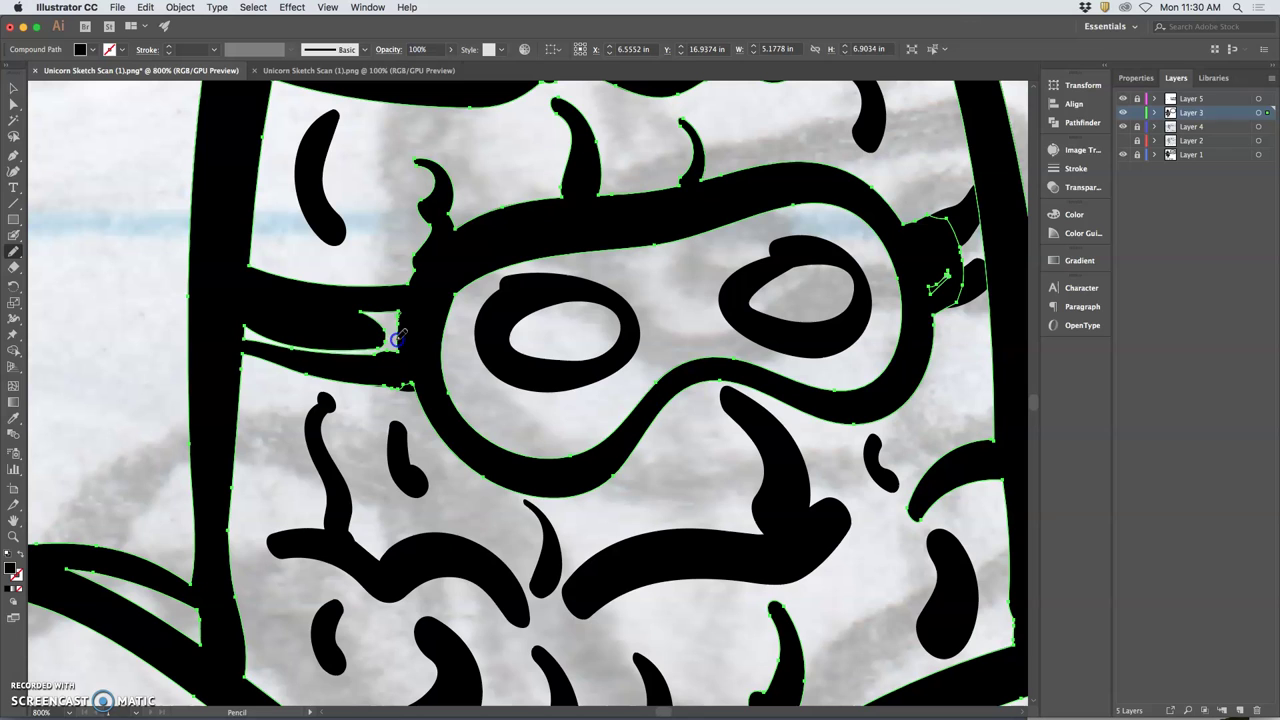
drag(372, 352, 408, 393)
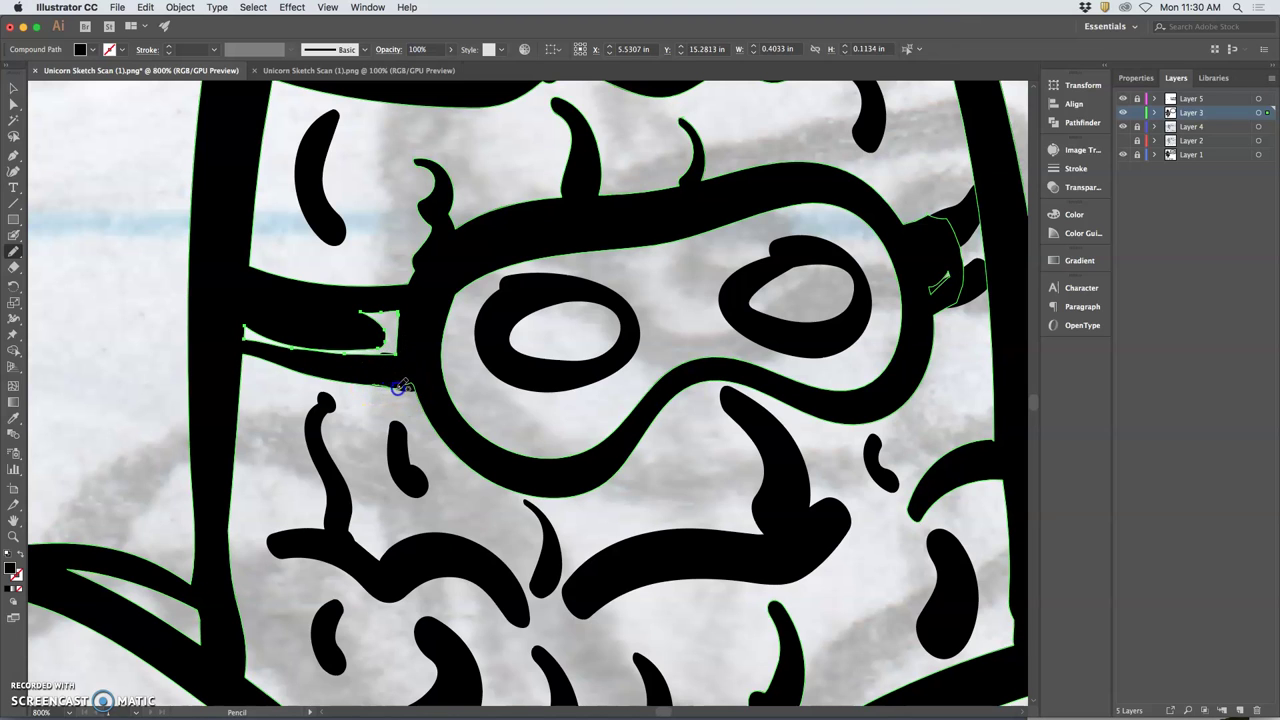
drag(421, 403, 425, 410)
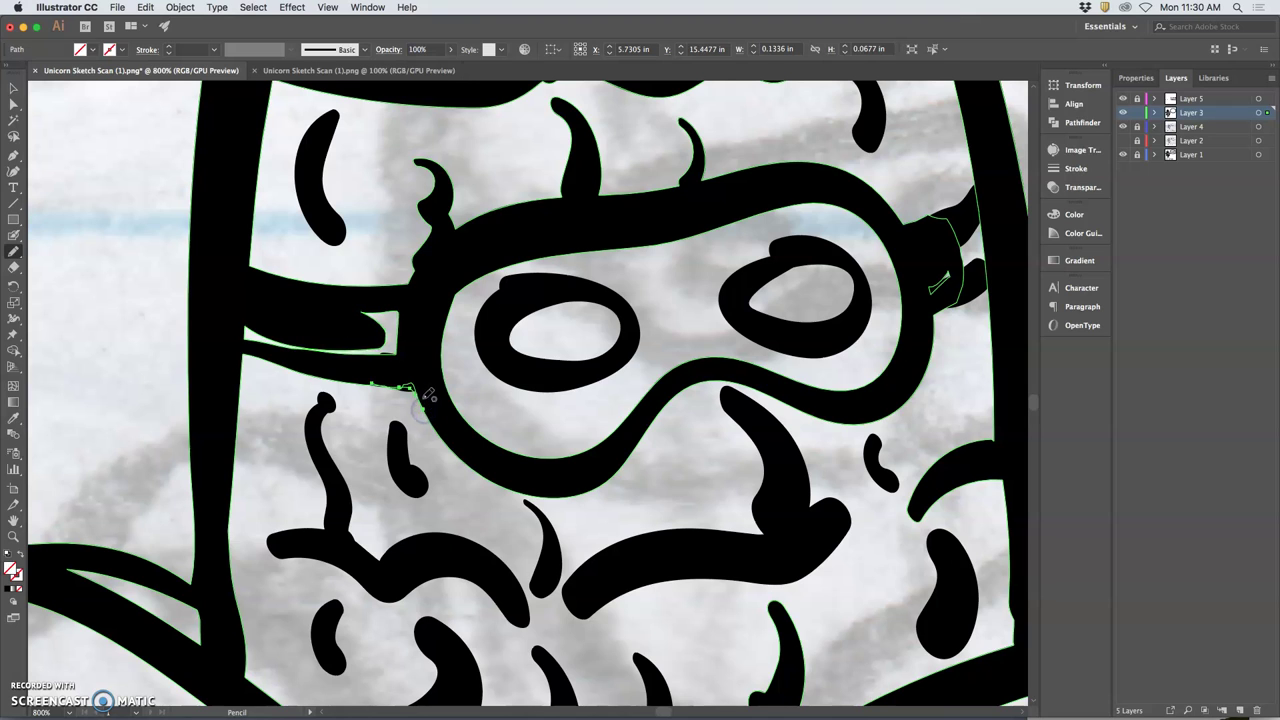
super+click(424, 376)
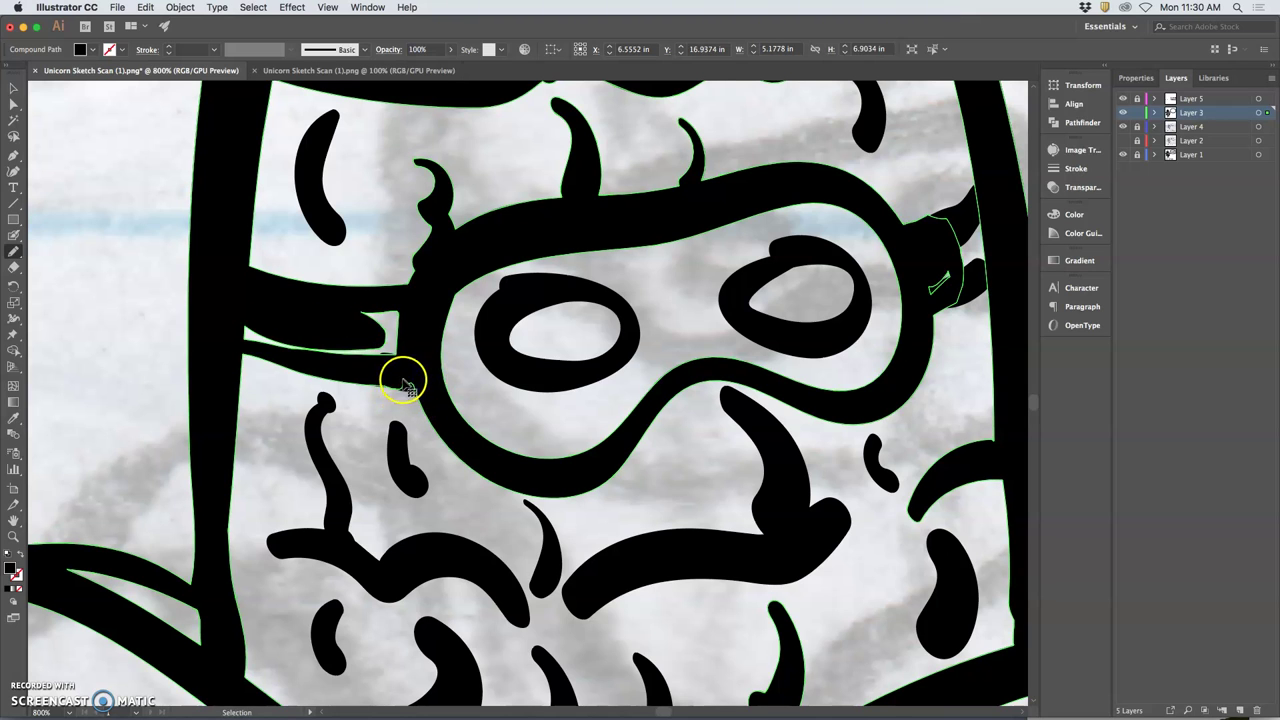
drag(396, 377, 397, 386)
key(super+z)
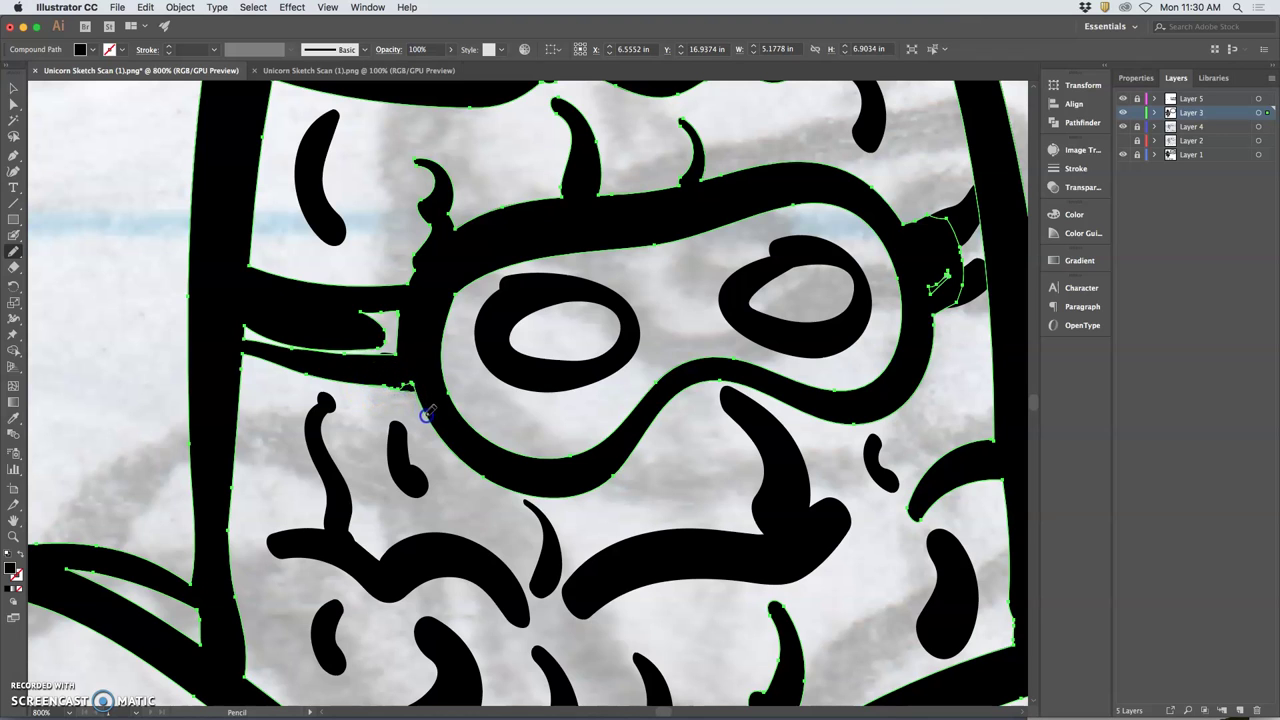
drag(427, 415, 434, 430)
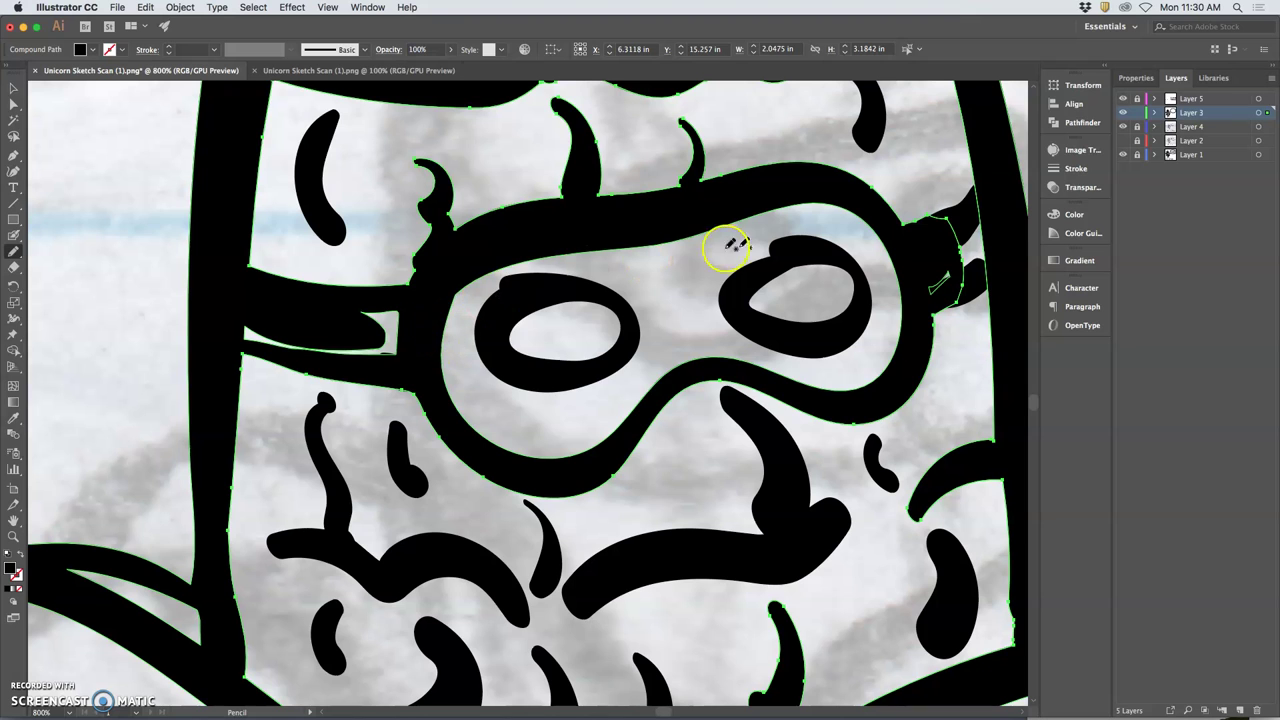
Try to blend the right strap into the mask with Blob Brush strokes on Layer 3, with Layer 5 locked.
key(space)
drag(919, 243, 735, 256)
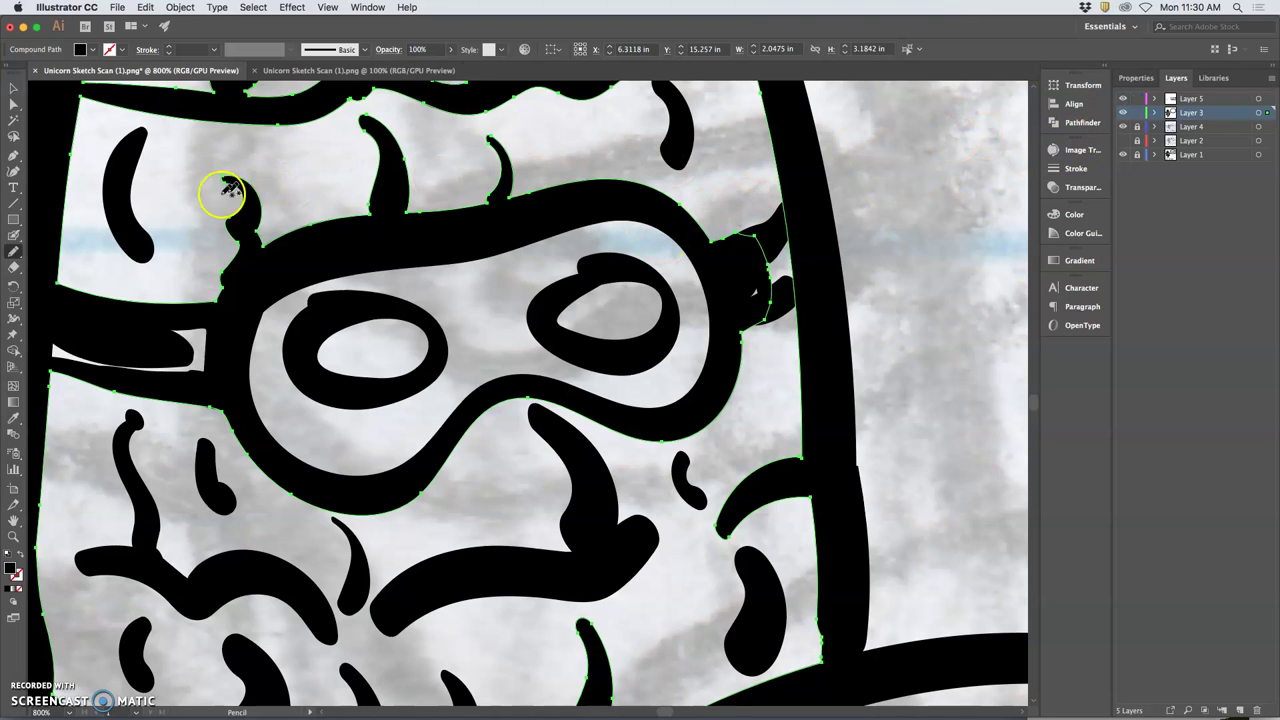
click(13, 236)
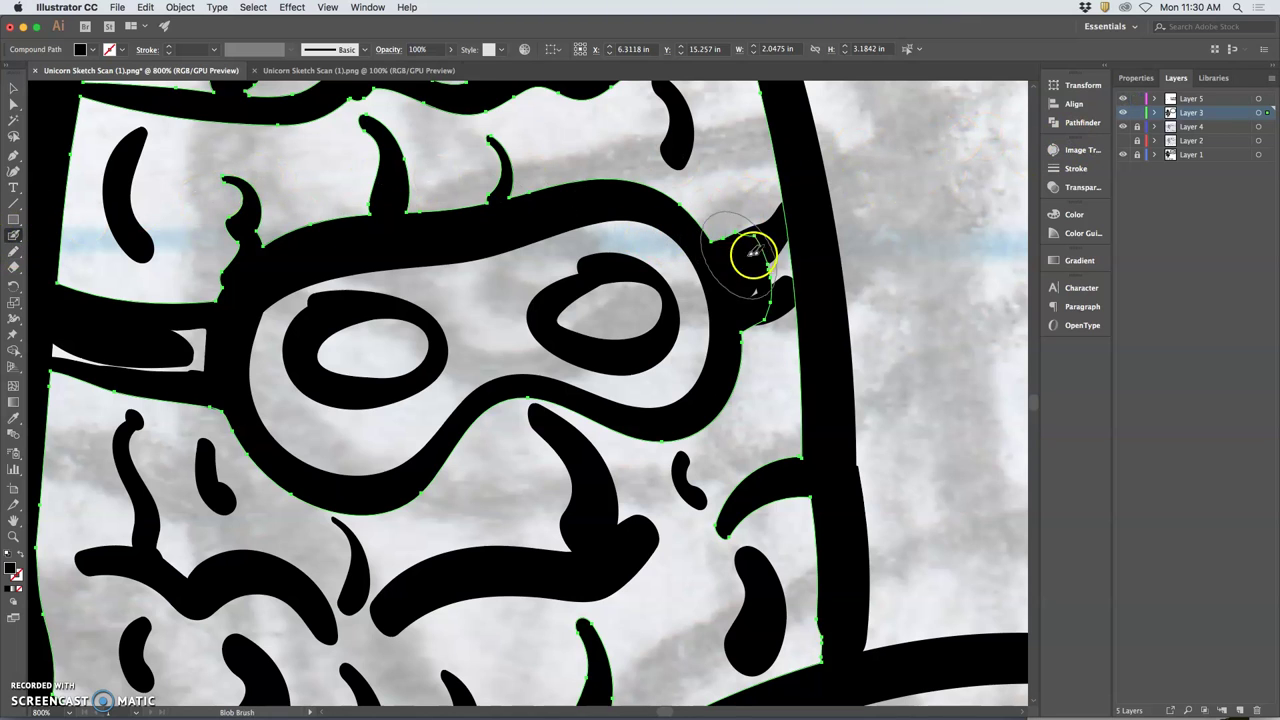
mouse_move(766, 234)
mouse_down()
mouse_move(748, 246)
mouse_move(764, 237)
mouse_up()
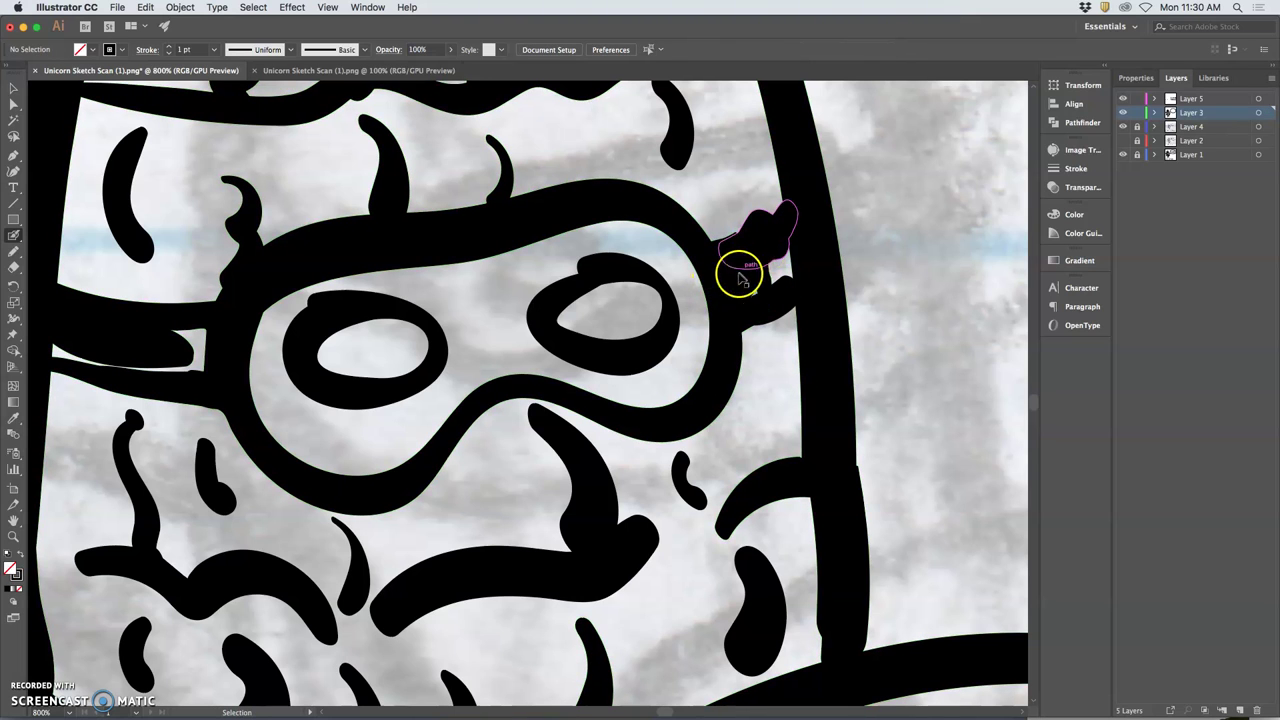
key(super+z)
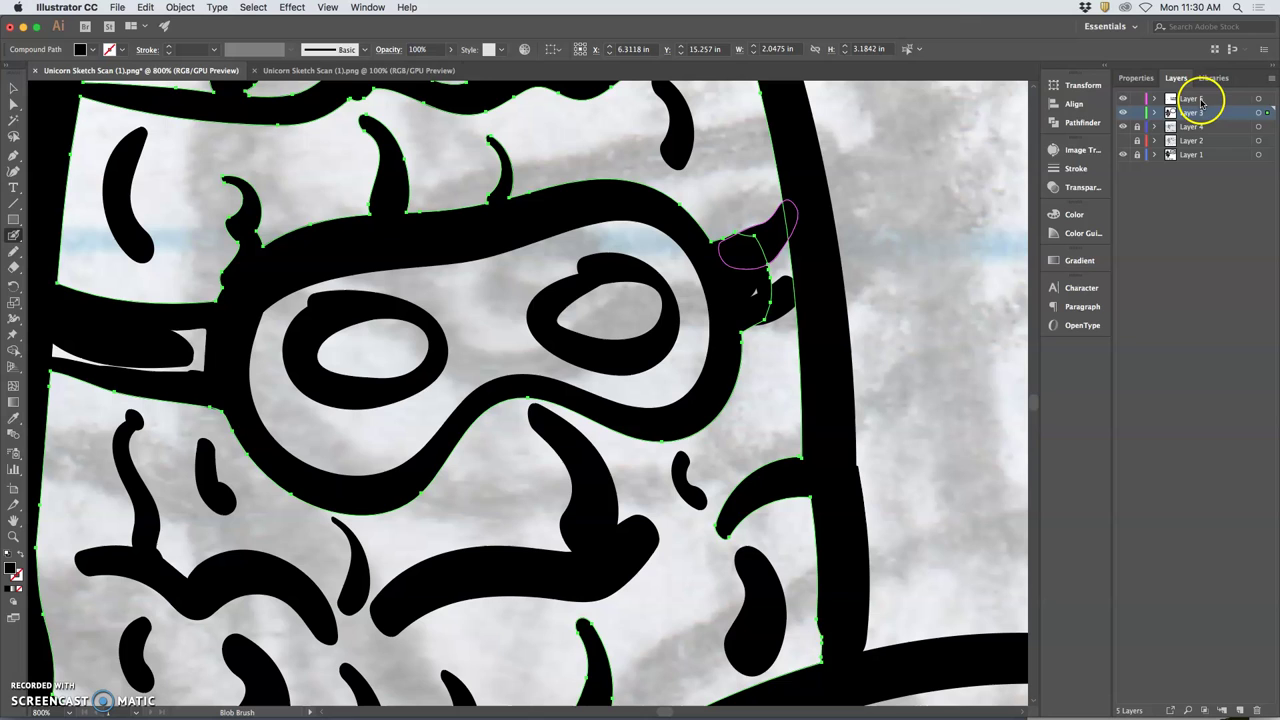
click(1137, 99)
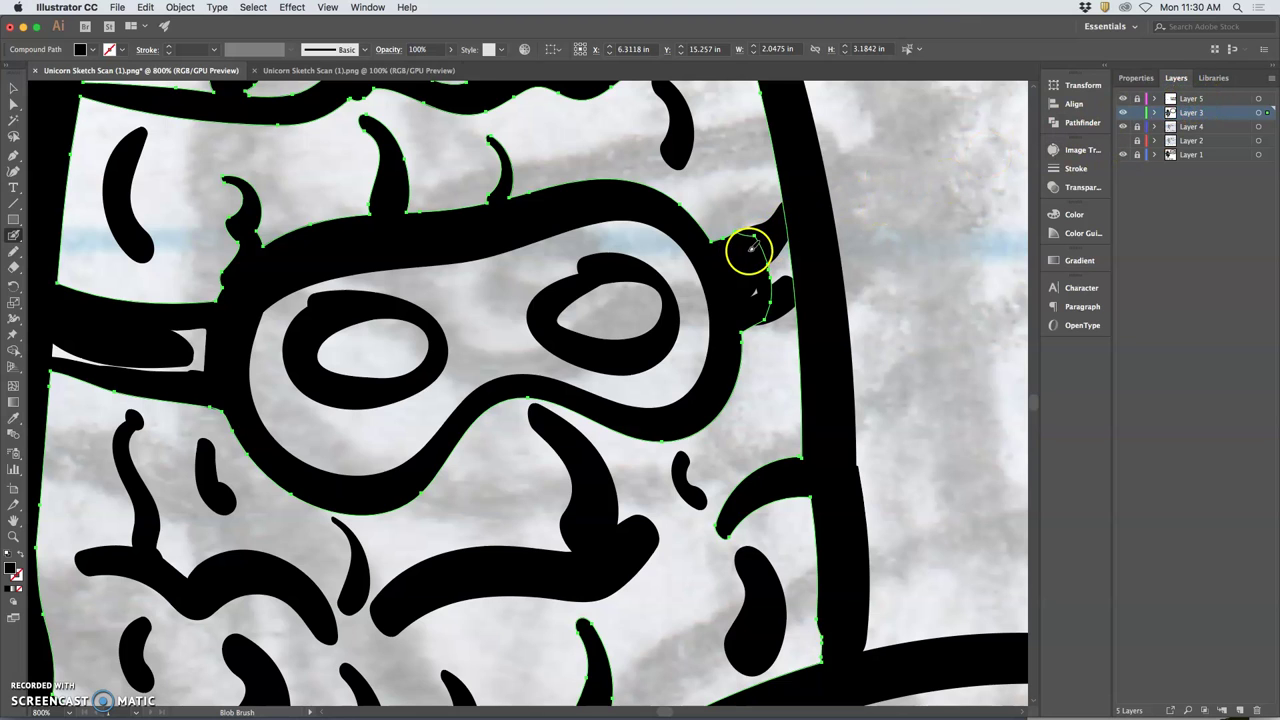
drag(733, 256, 736, 255)
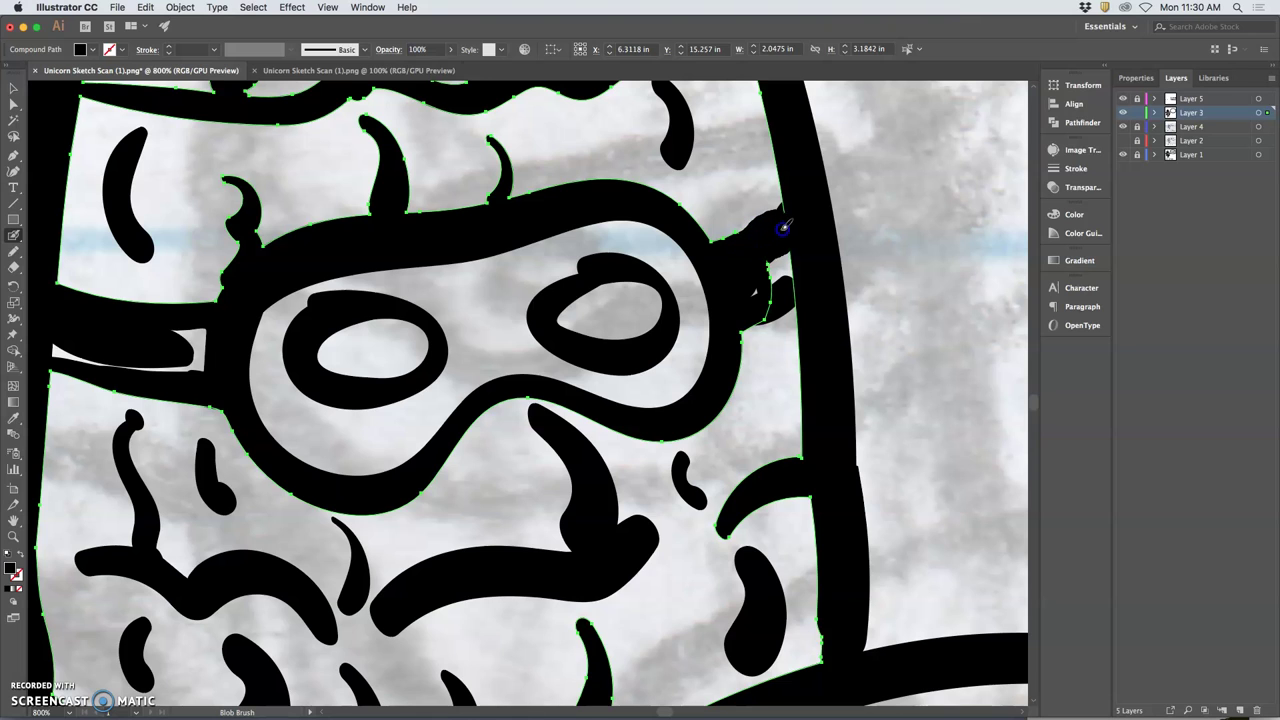
drag(799, 210, 797, 215)
key(super+z)
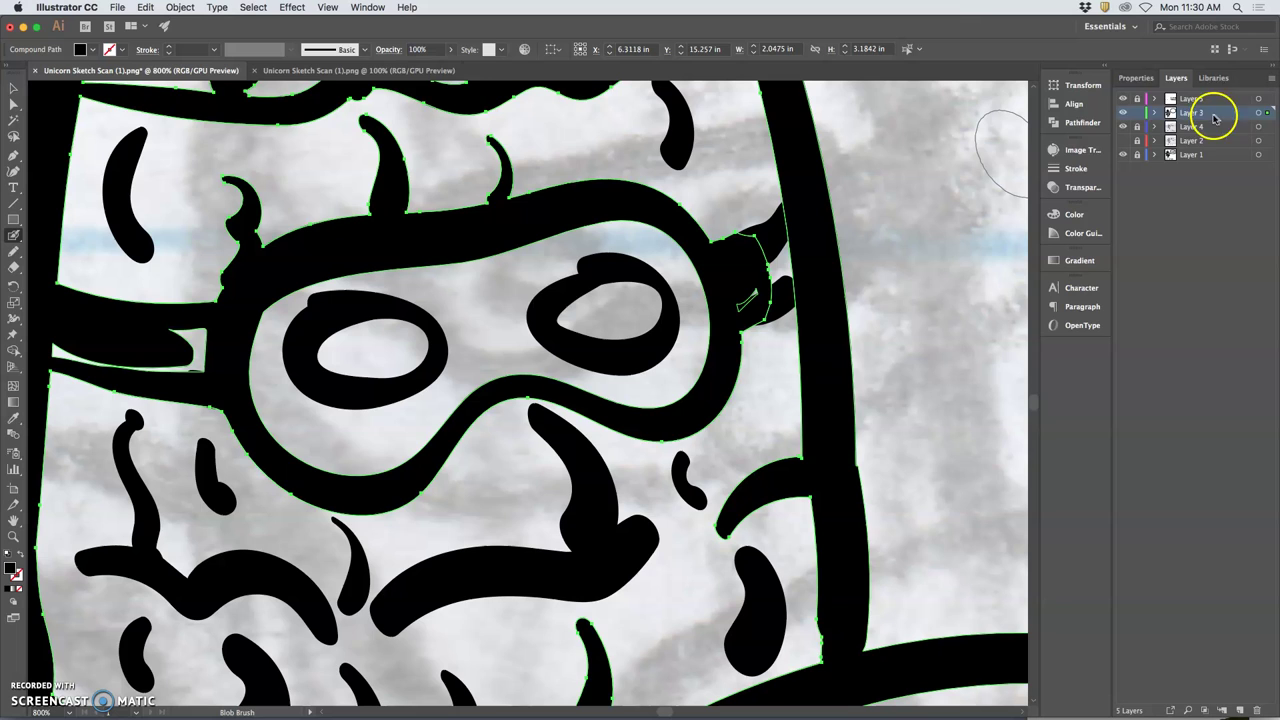
Unlock Layer 5, add all its artwork to the selected mask path, and unite the shapes with Pathfinder.
click(1136, 101)
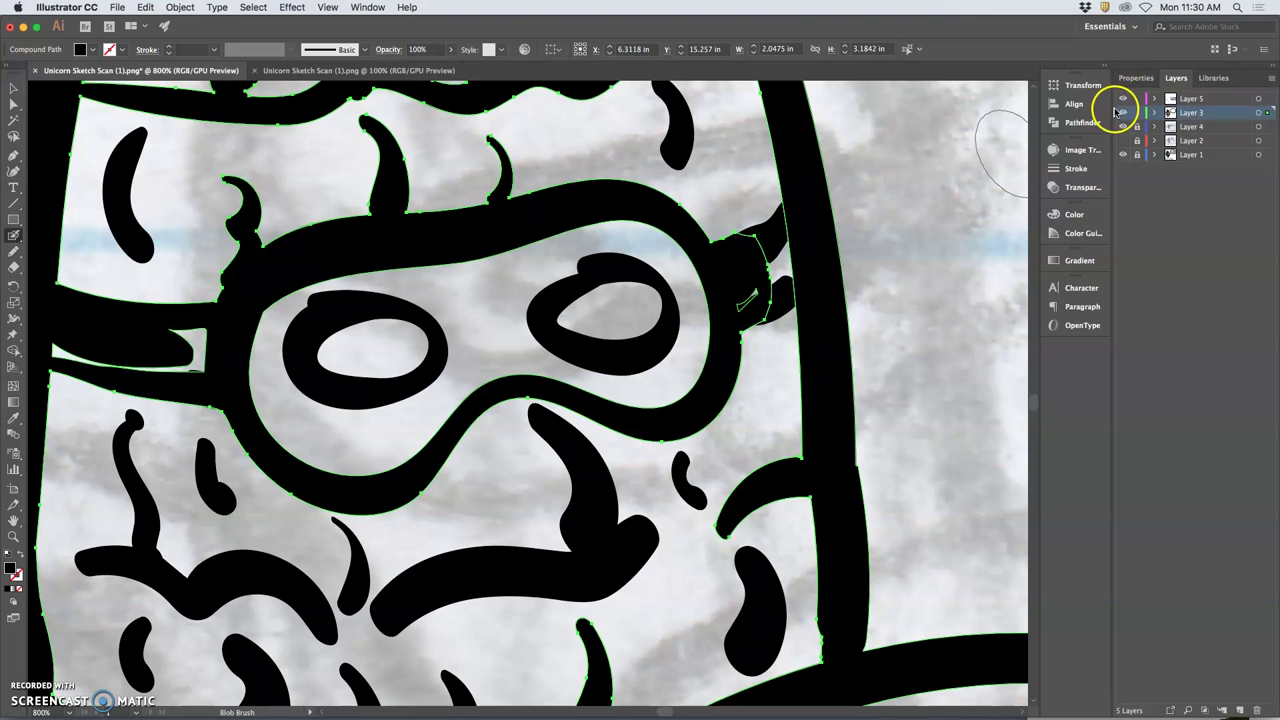
click(1259, 103)
click(1259, 99)
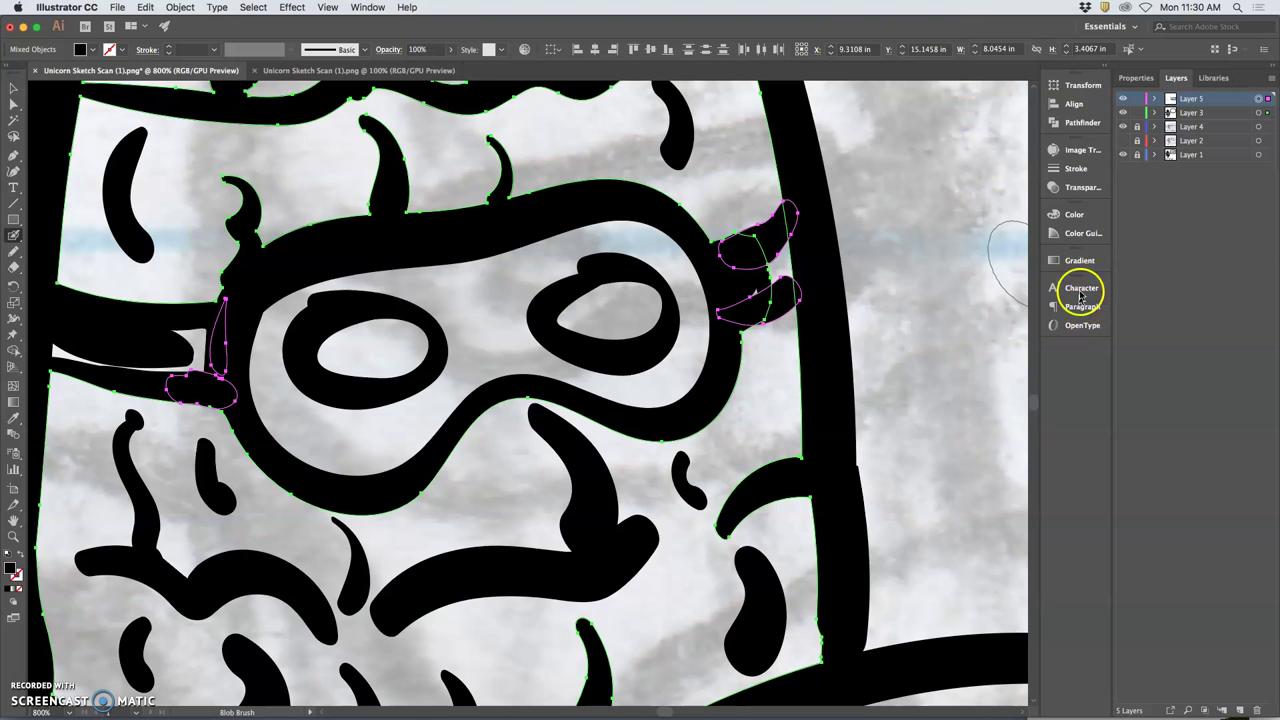
click(1082, 123)
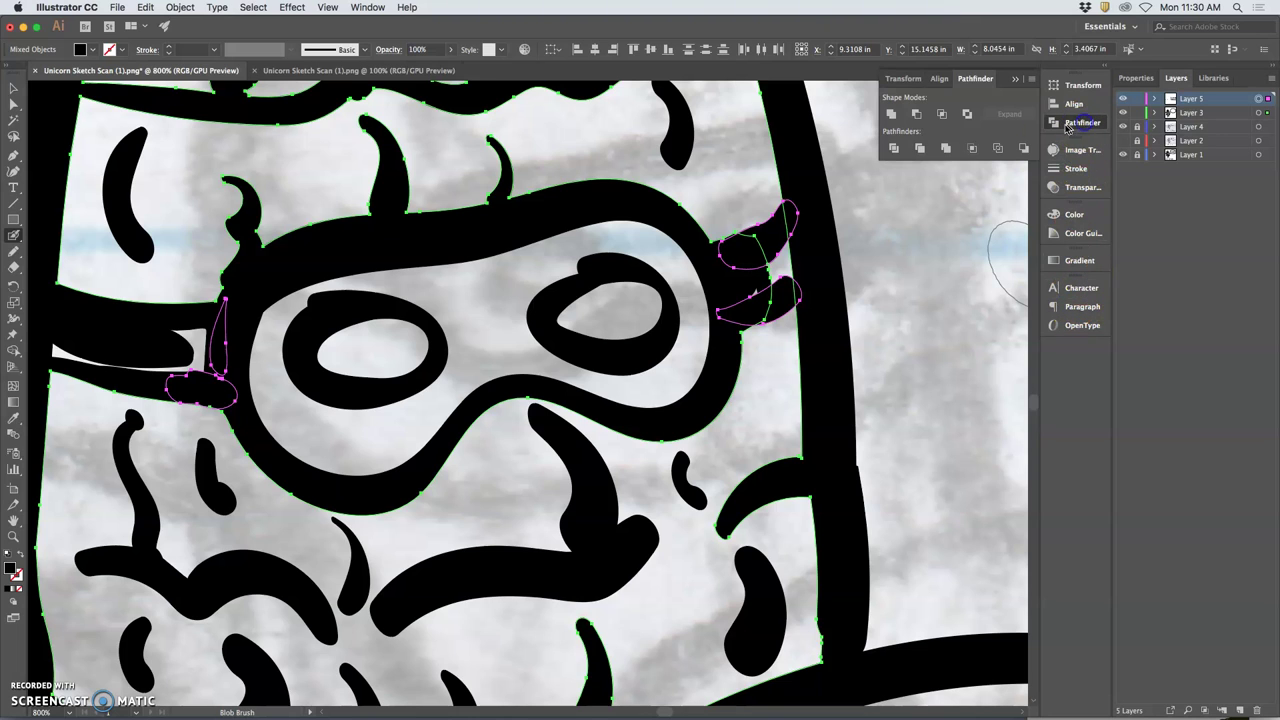
click(893, 116)
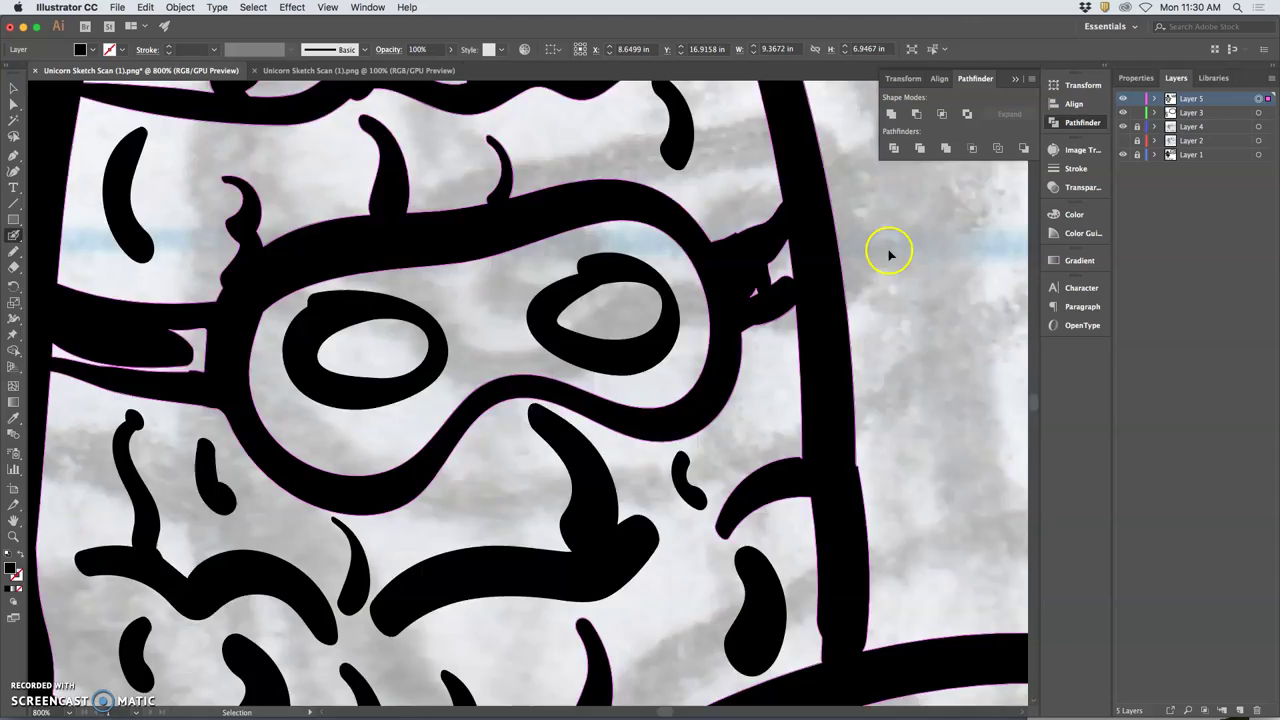
key(super+minus)
key(super+minus)
key(super+minus)
key(super+minus)
key(super+minus)
key(super+minus)
key(shift+b)
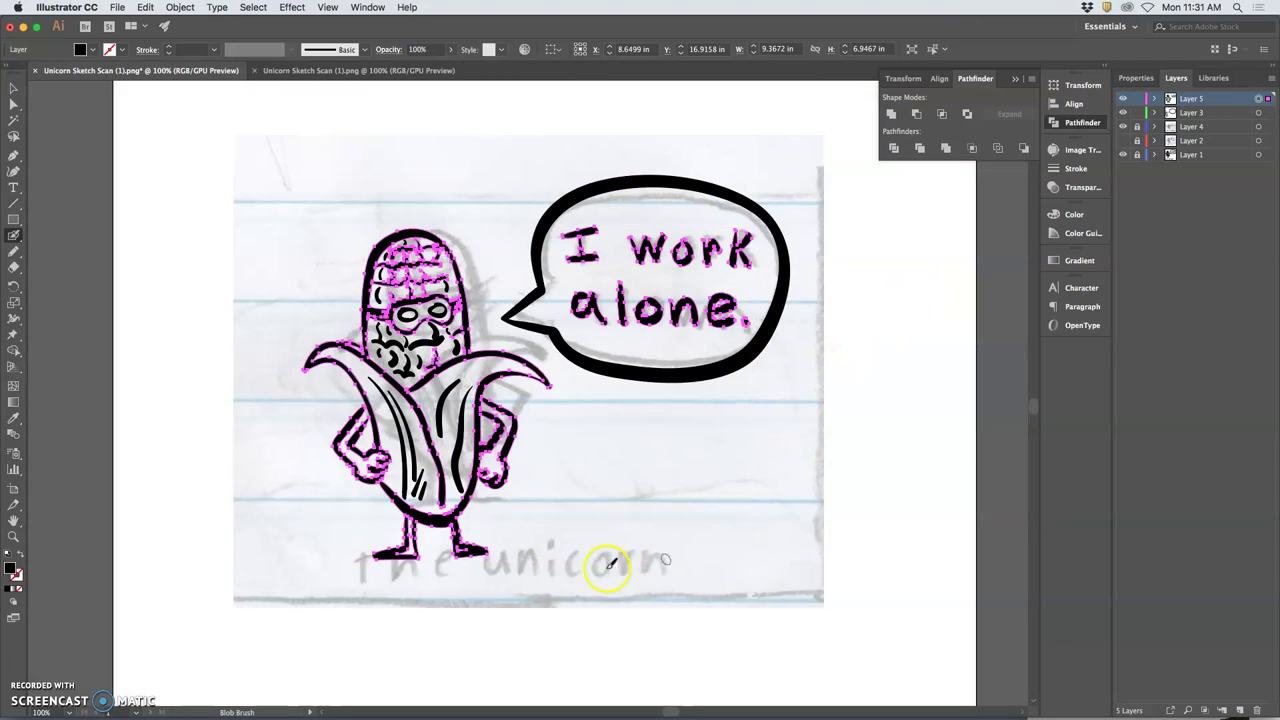
Redraw the upper edge of the mask's right strap on the united artwork with the Pencil tool.
key(super+plus)
key(super+plus)
key(super+plus)
key(super+plus)
key(super+plus)
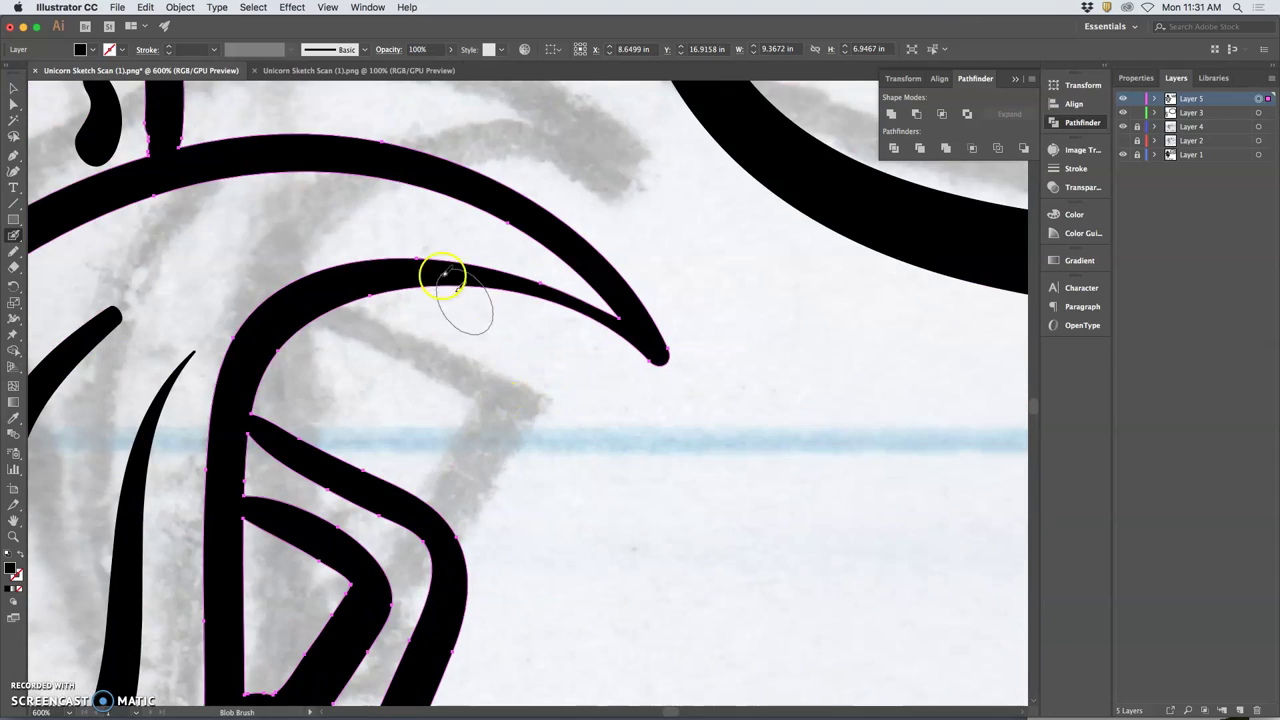
drag(461, 242, 720, 378)
drag(475, 306, 675, 354)
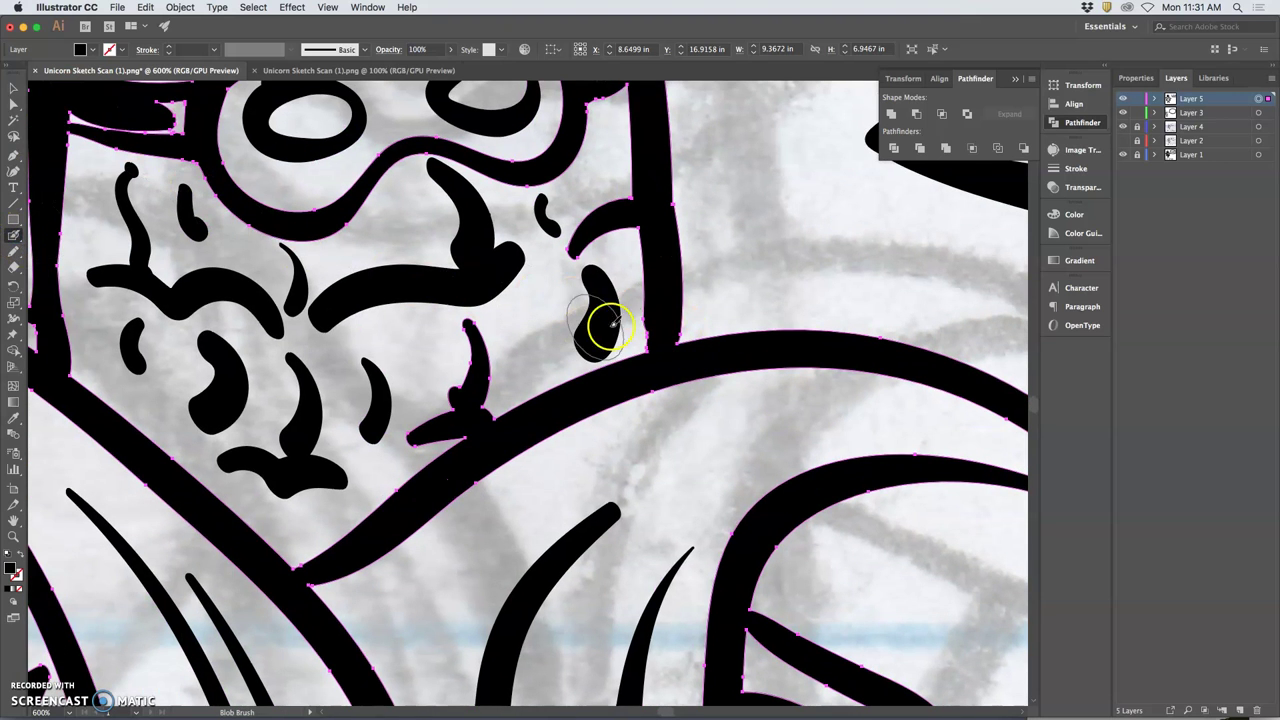
mouse_move(652, 309)
mouse_down()
mouse_move(651, 357)
mouse_move(667, 295)
mouse_up()
scroll(652, 306, up, 5)
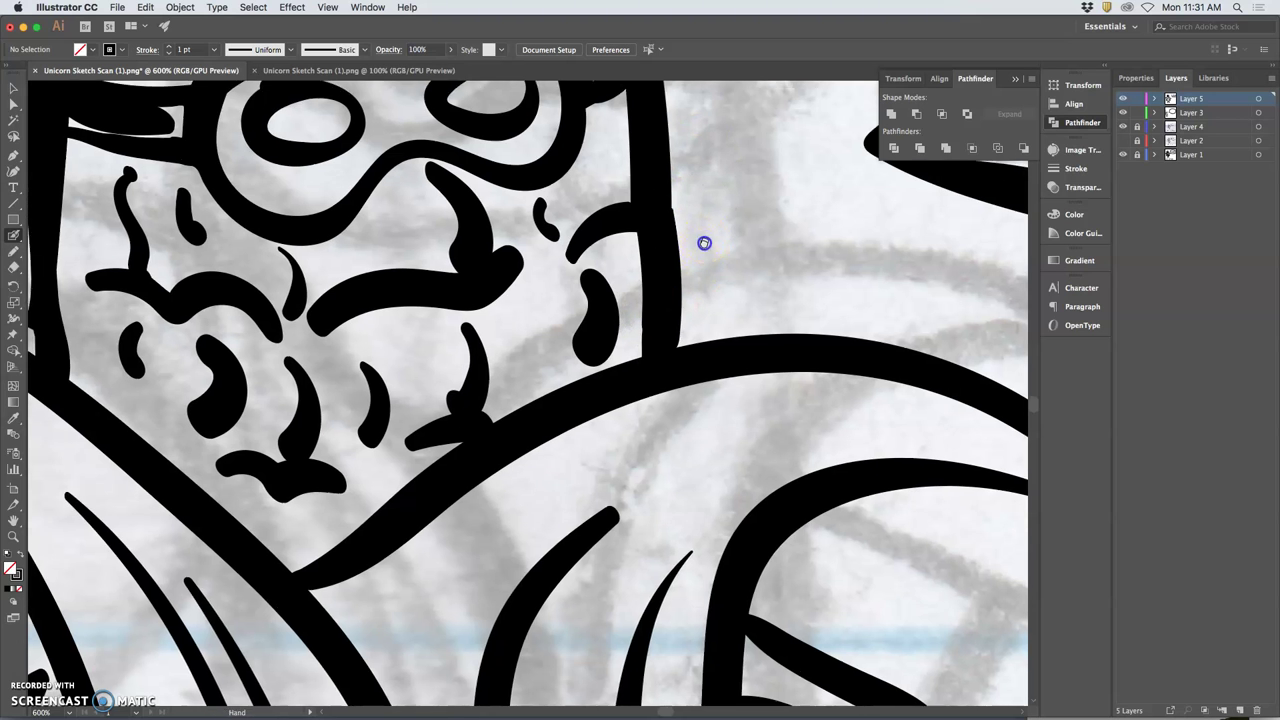
key(super+z)
key(super+z)
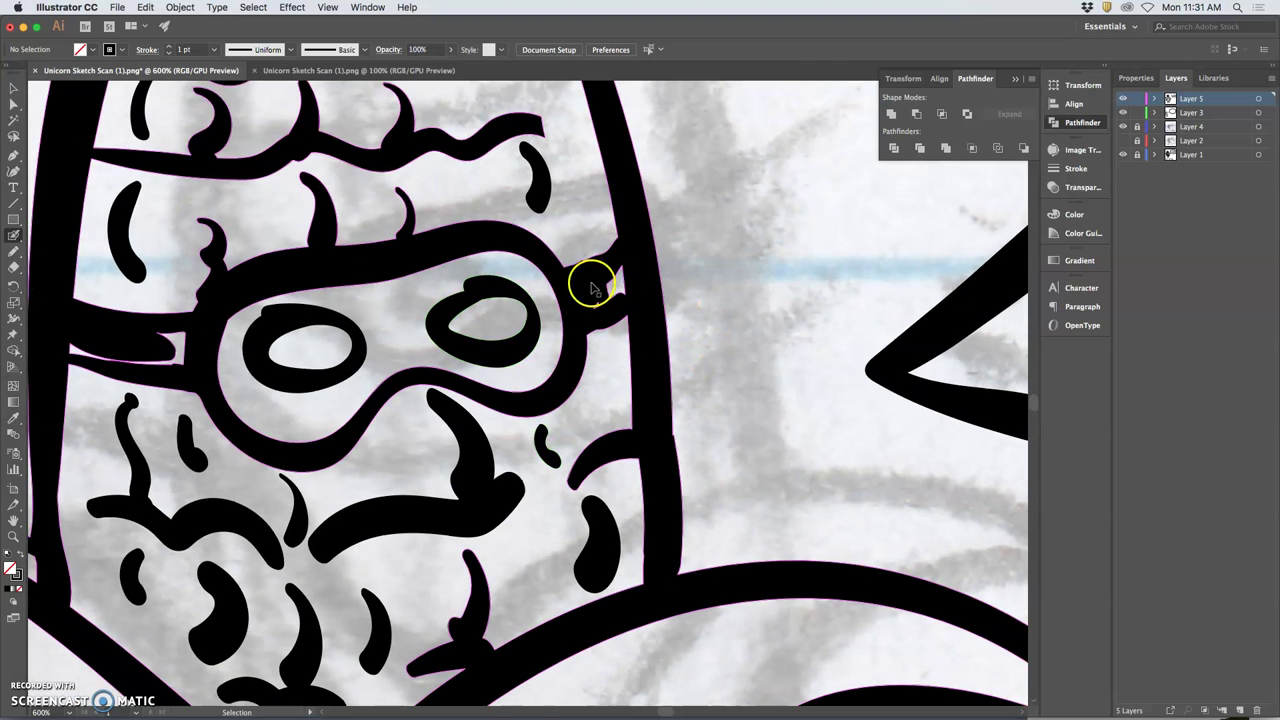
key(super+z)
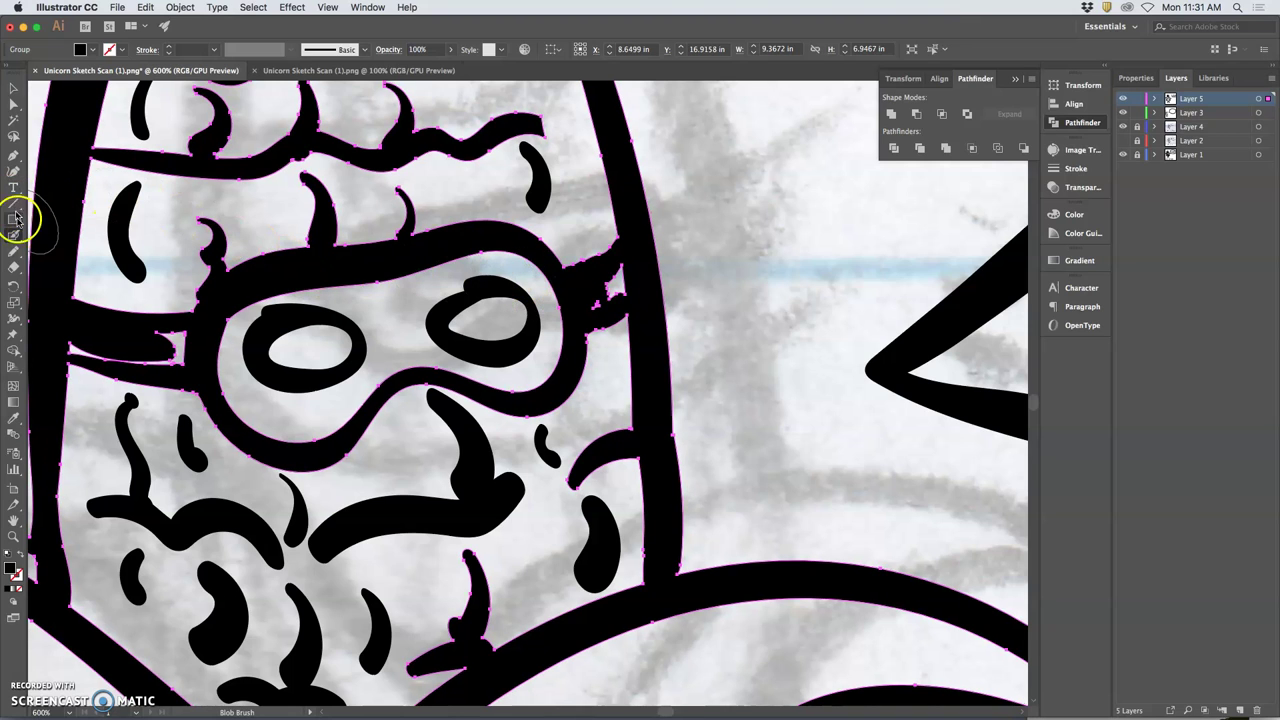
click(13, 251)
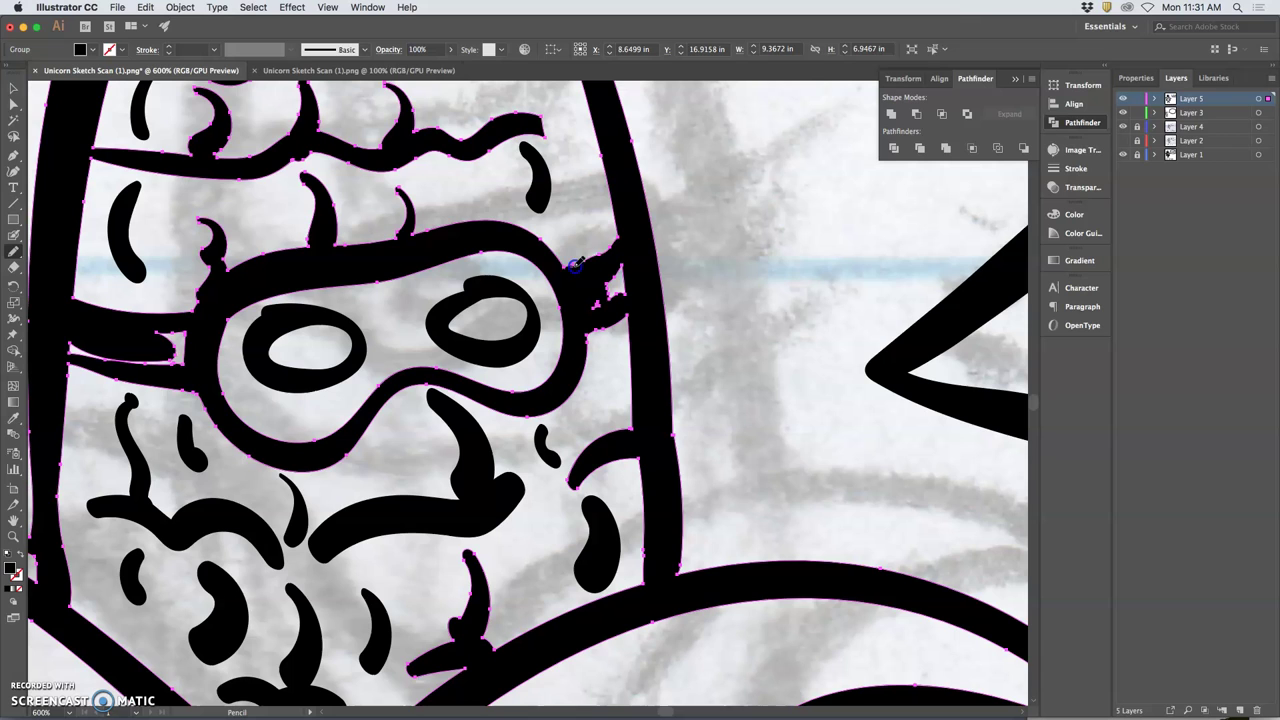
drag(618, 240, 621, 238)
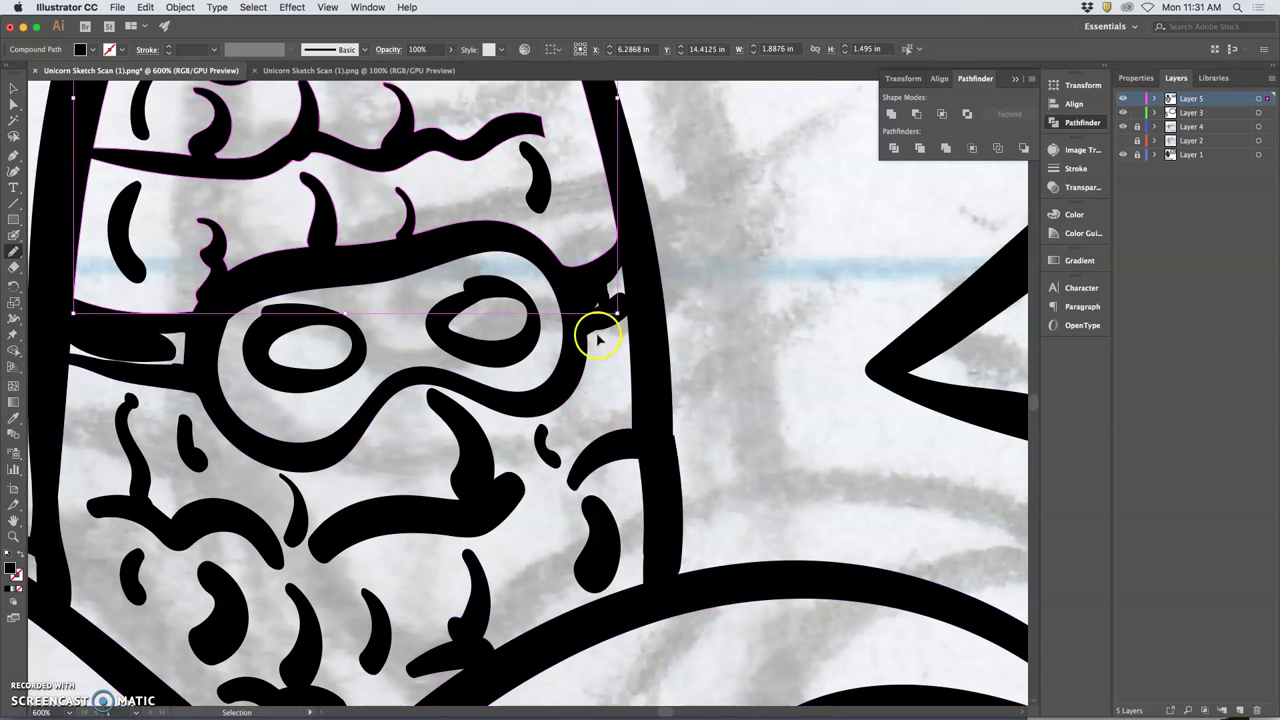
key(super+z)
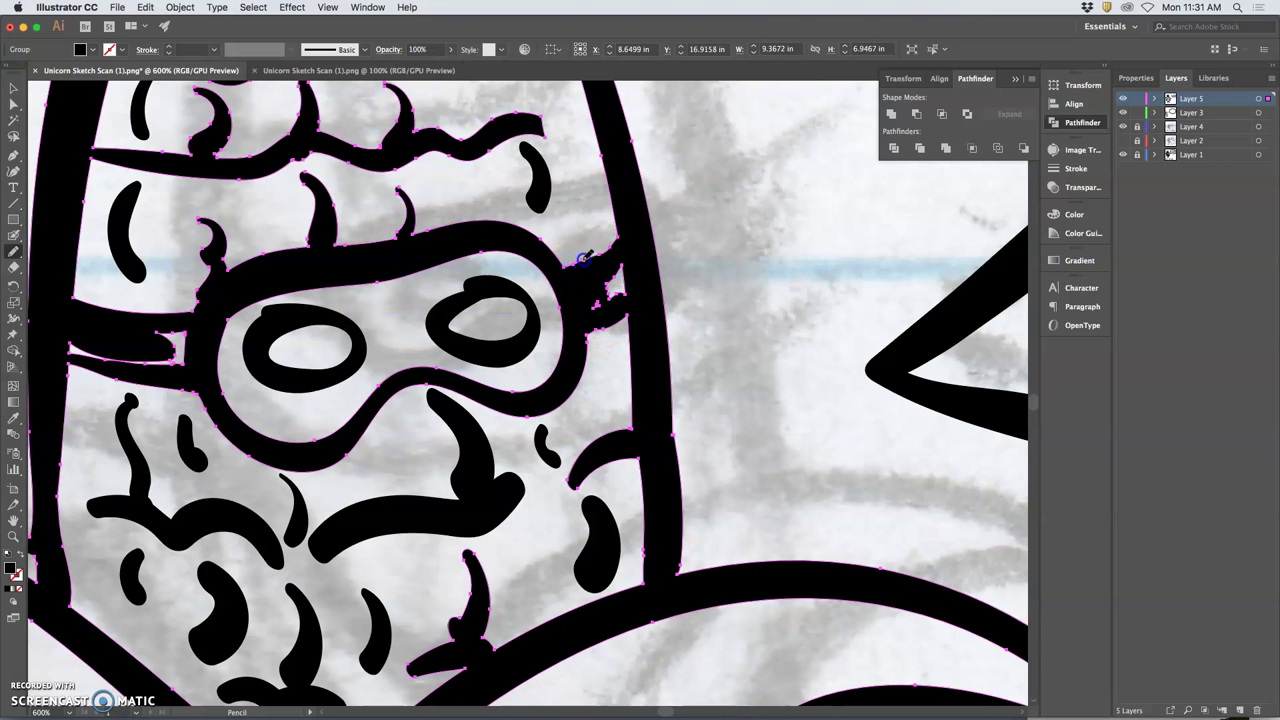
drag(618, 240, 620, 240)
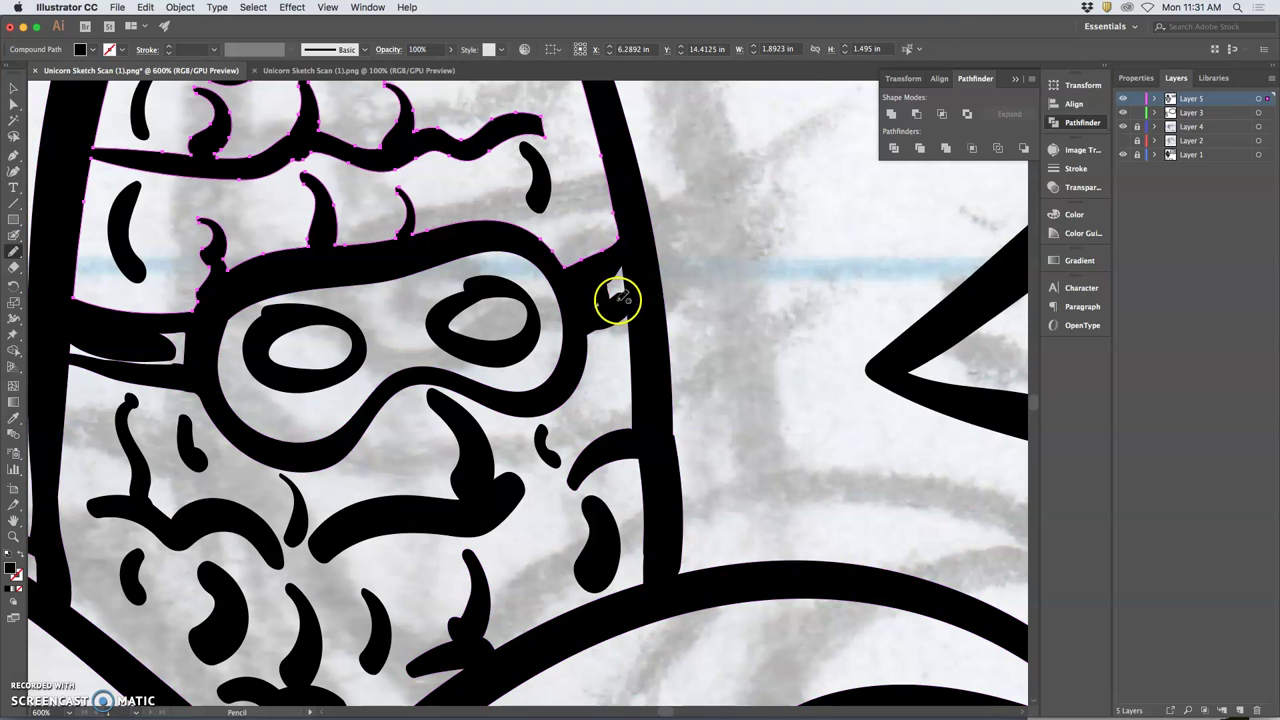
Smooth the right strap's inner opening and its lower edge into the mask outline with the Pencil tool.
super+click(598, 288)
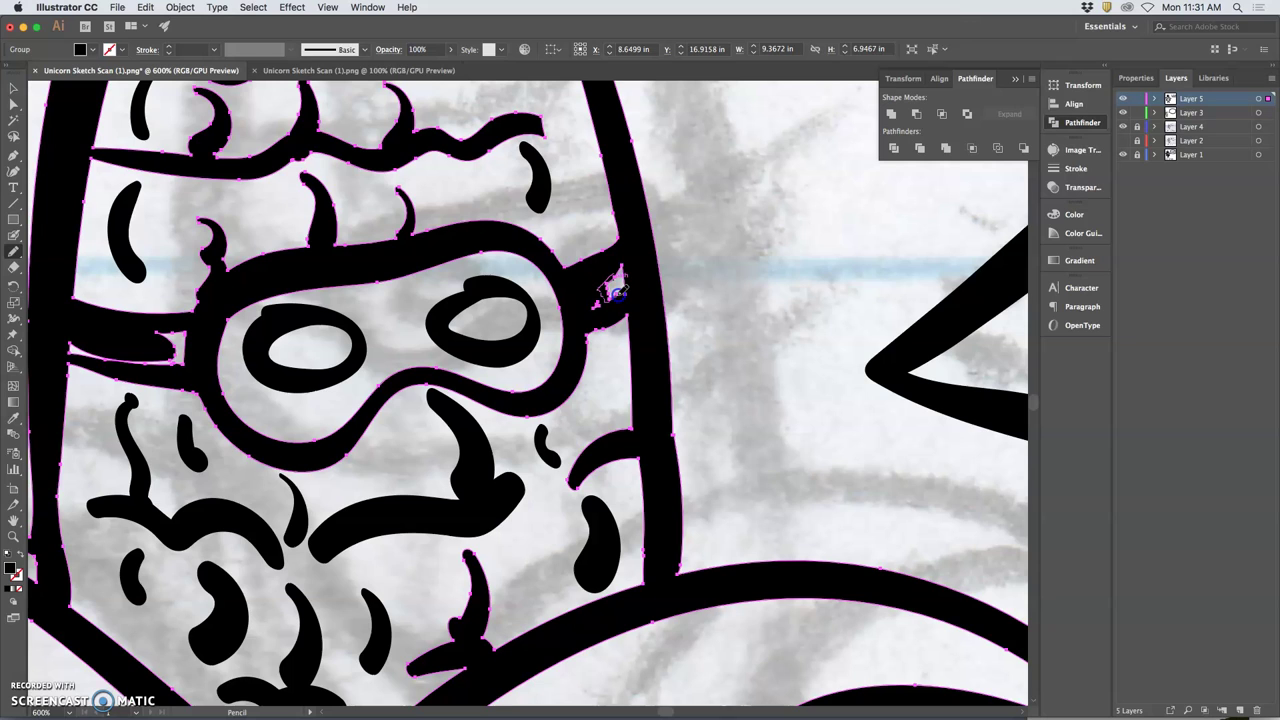
drag(625, 293, 626, 292)
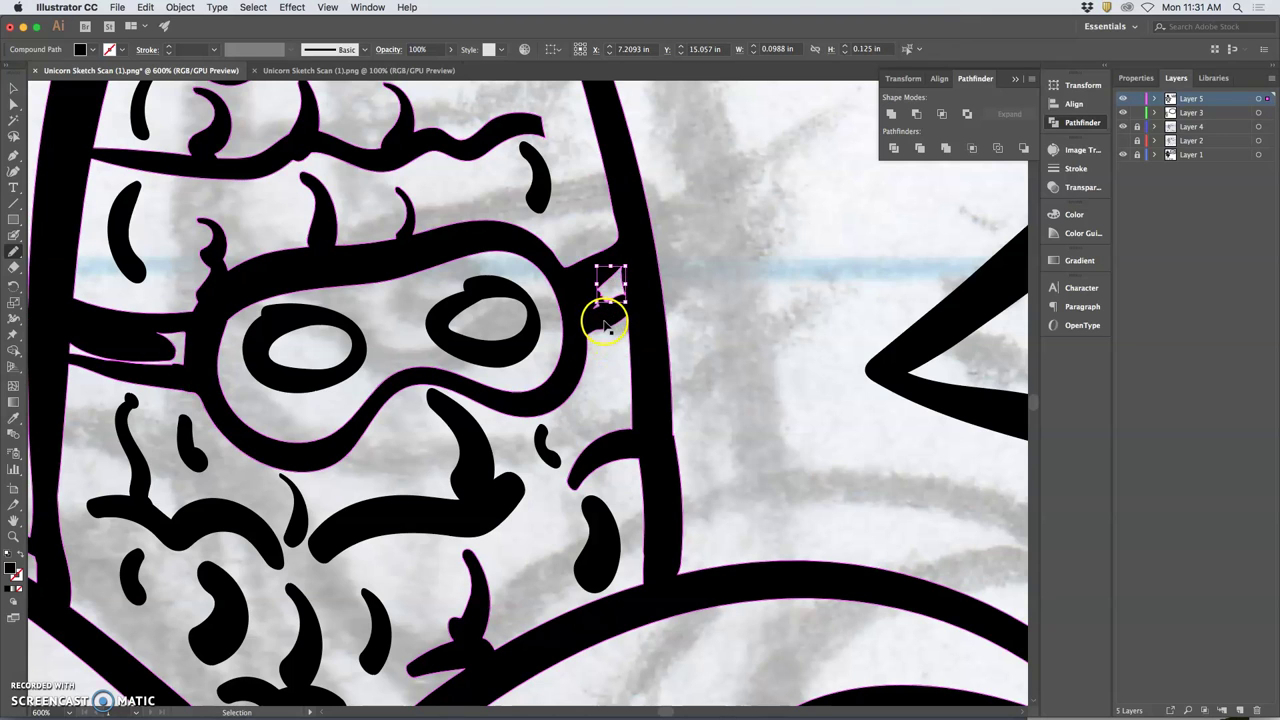
super+click(605, 320)
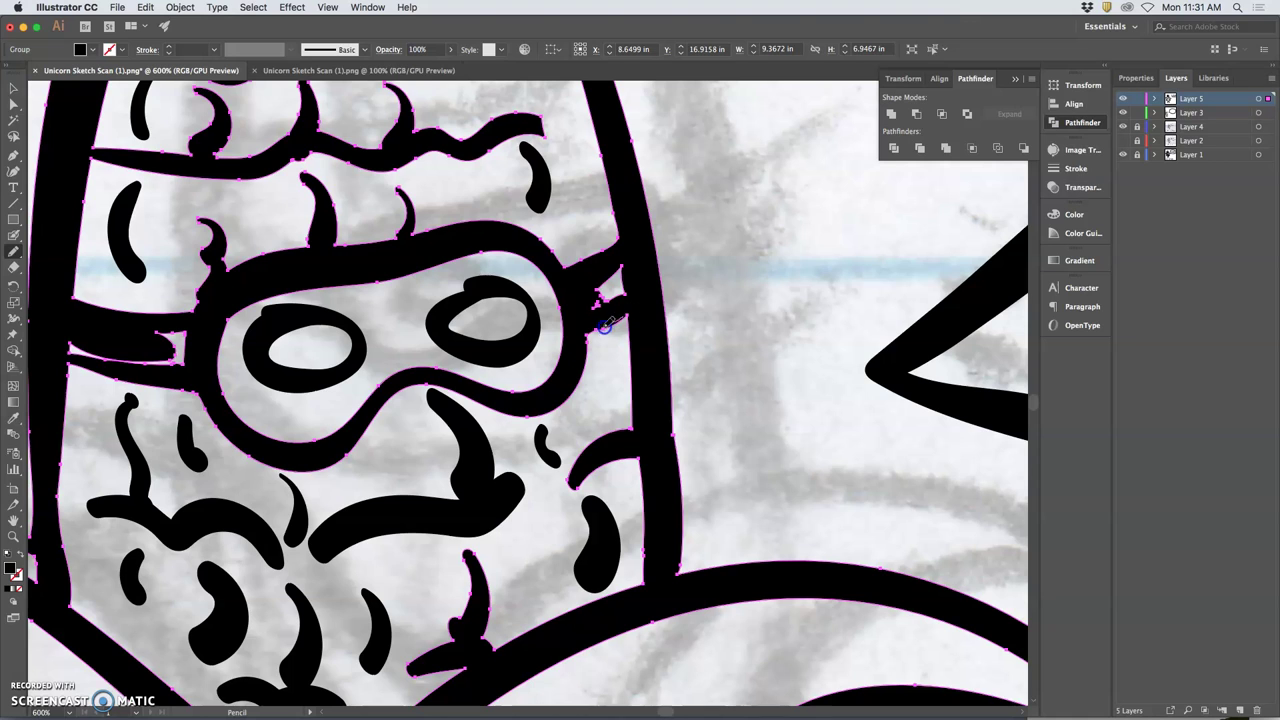
drag(589, 338, 580, 365)
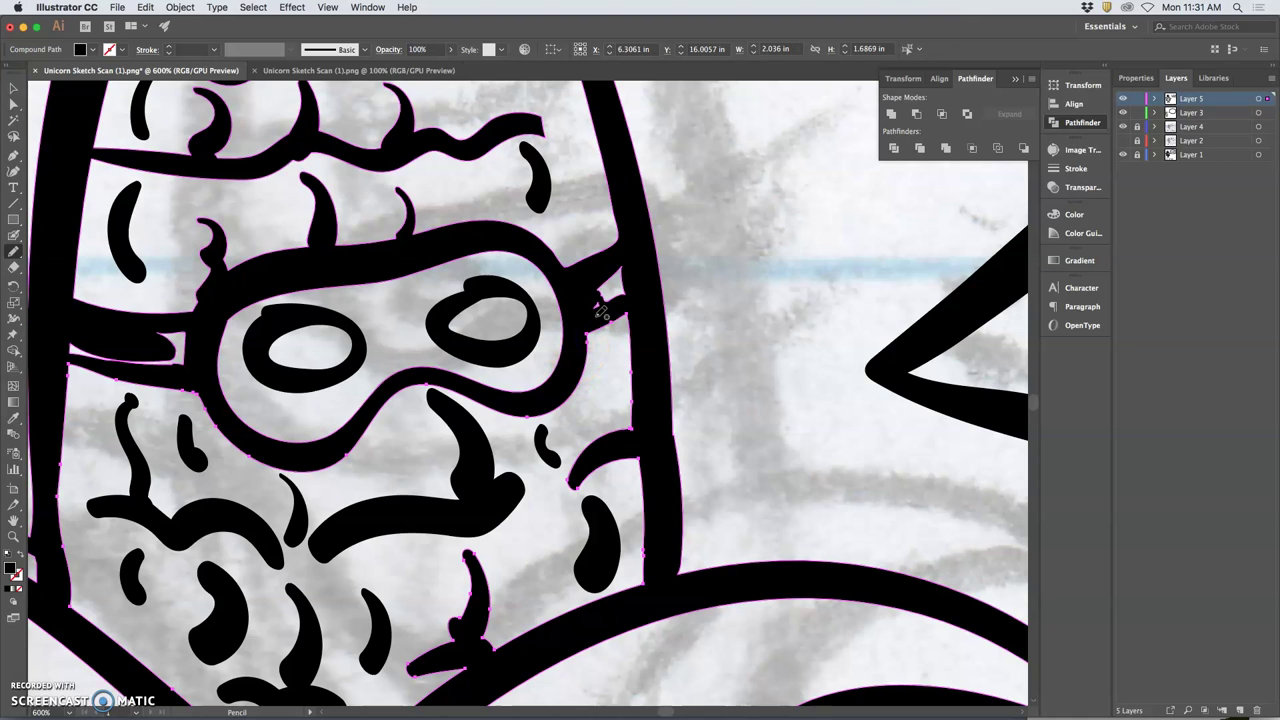
Select the united artwork and rework the jagged inner notch where the right strap meets the mask with the Pencil tool.
key(v)
click(597, 311)
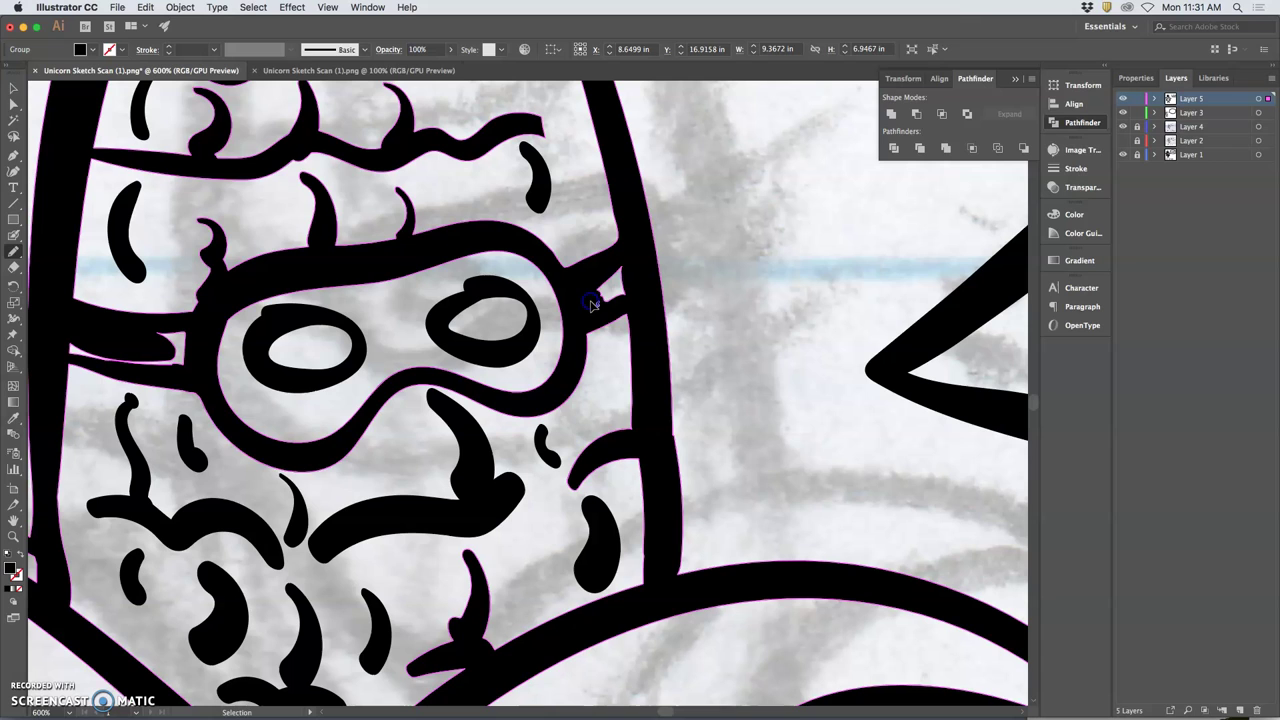
click(13, 103)
click(573, 327)
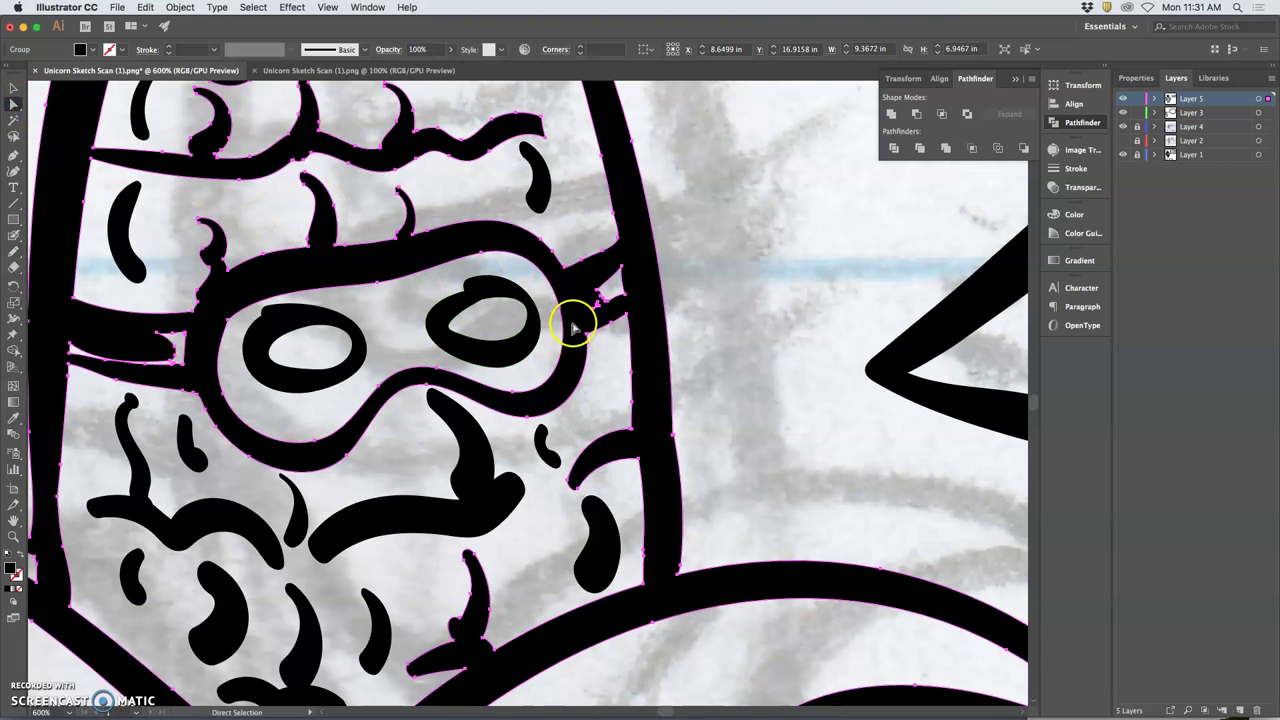
click(13, 251)
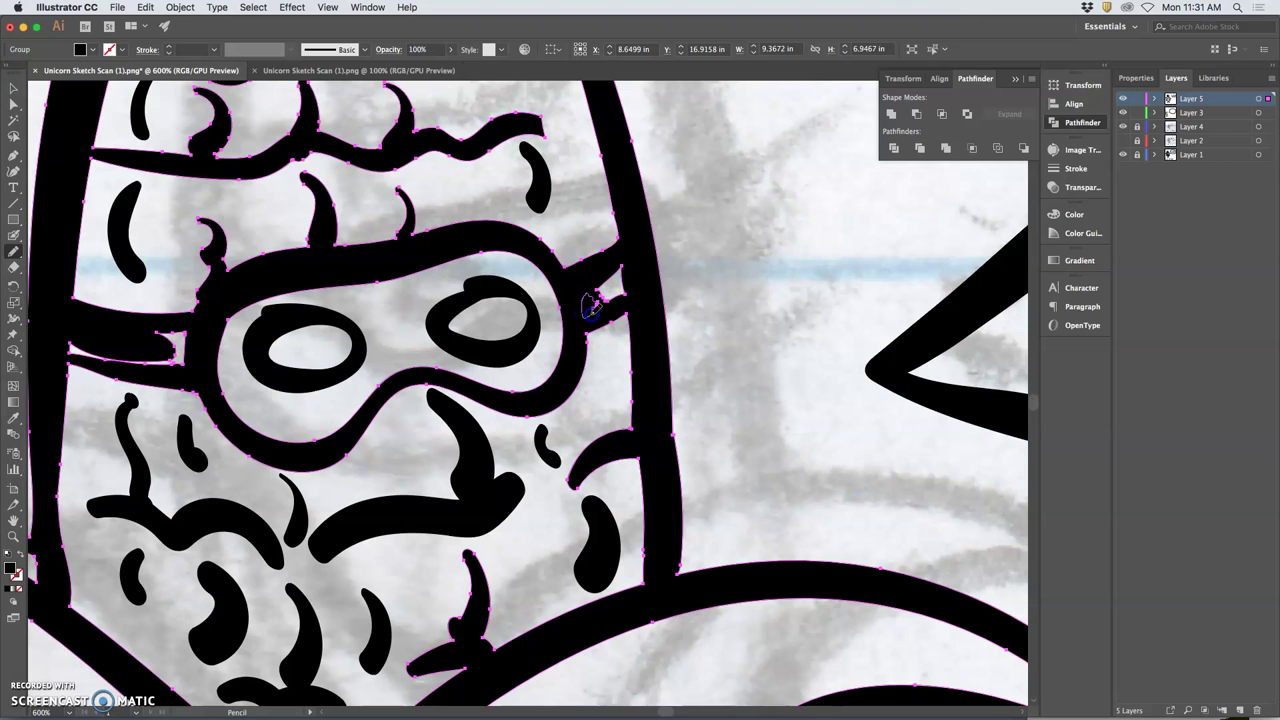
click(593, 305)
mouse_move(566, 383)
mouse_down()
mouse_move(572, 337)
mouse_move(598, 300)
mouse_up()
click(593, 305)
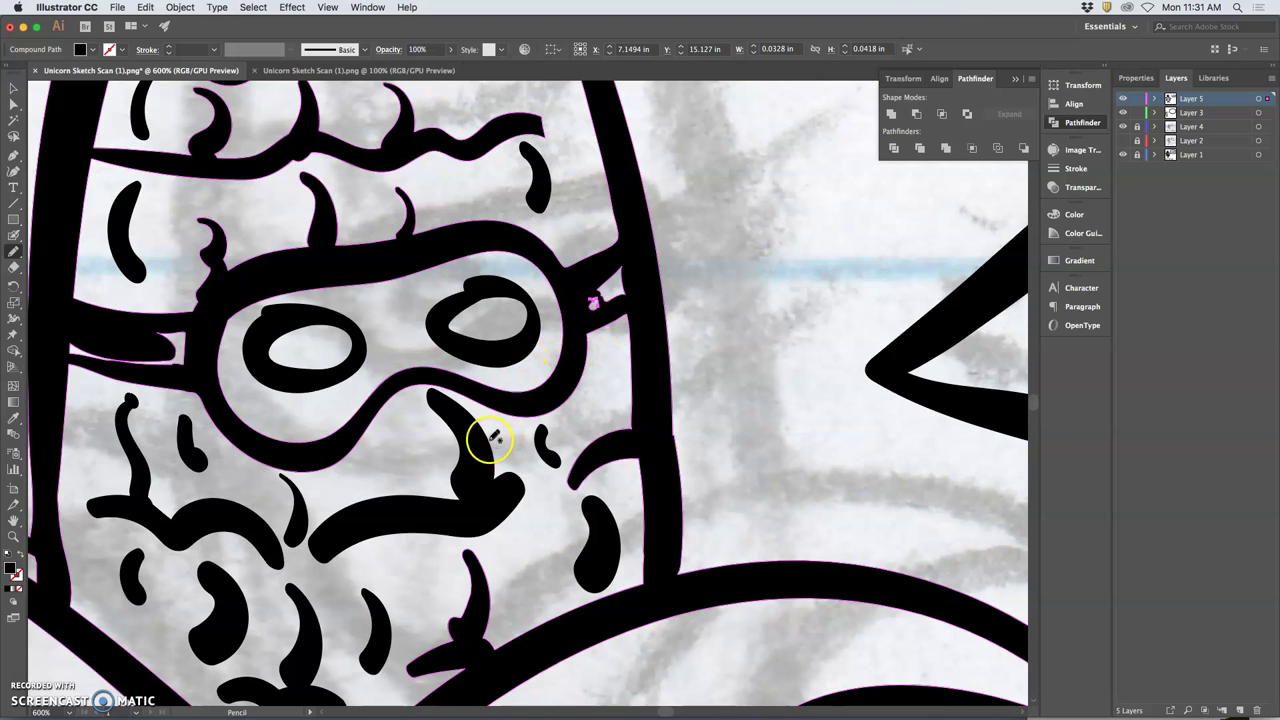
Select each eye outline on Layer 3 and smooth the bumps along their top edges with the Pencil tool.
super+click(349, 357)
super+click(287, 310)
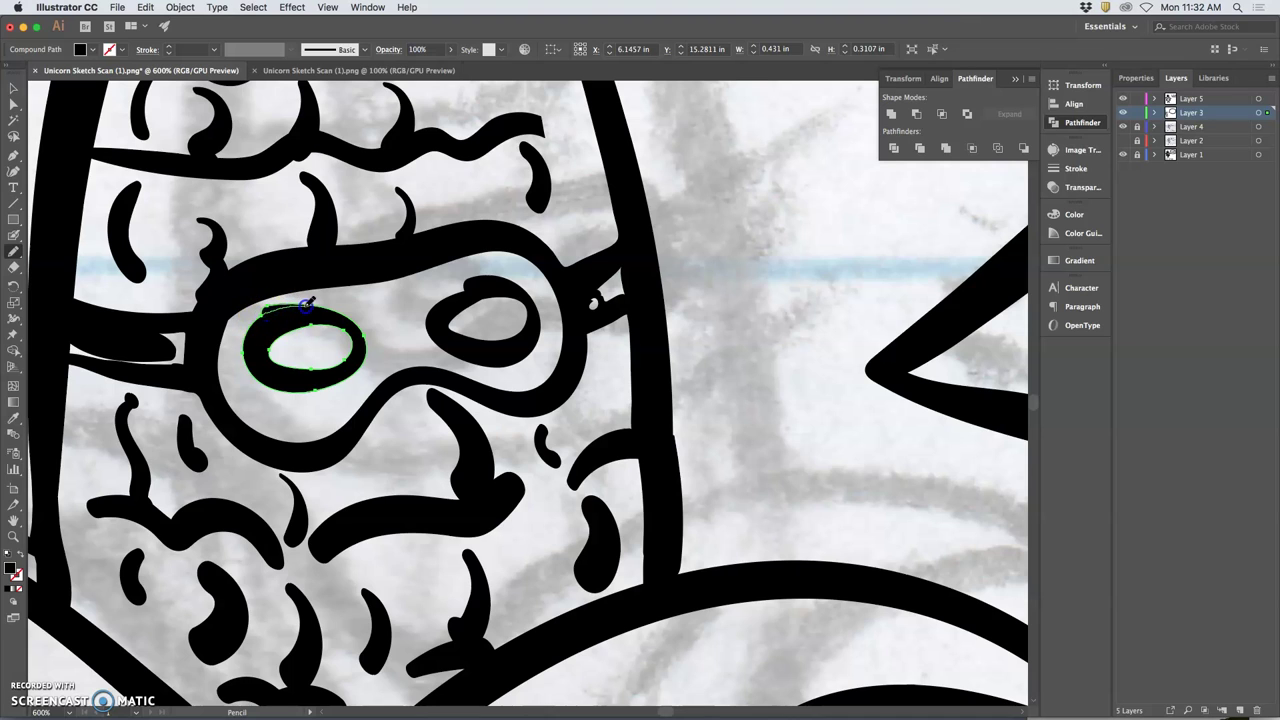
super+click(490, 304)
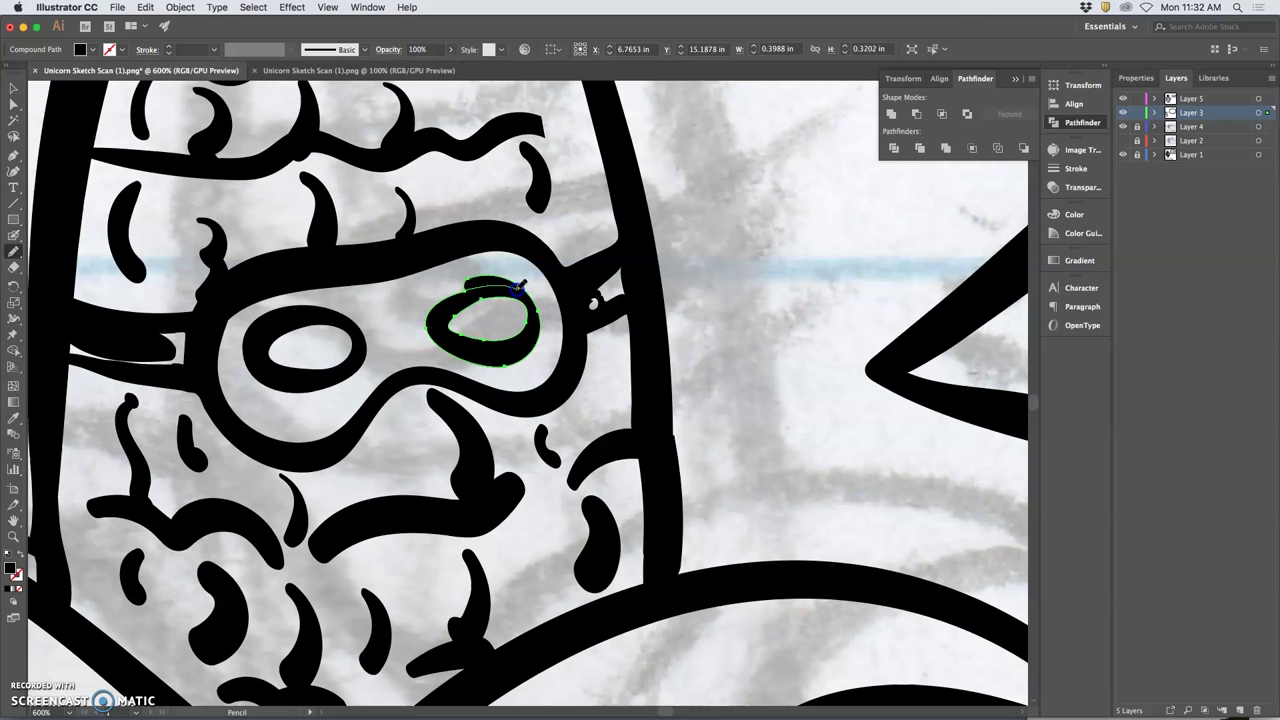
mouse_move(535, 293)
mouse_down()
mouse_move(540, 305)
mouse_move(474, 303)
mouse_move(510, 358)
mouse_up()
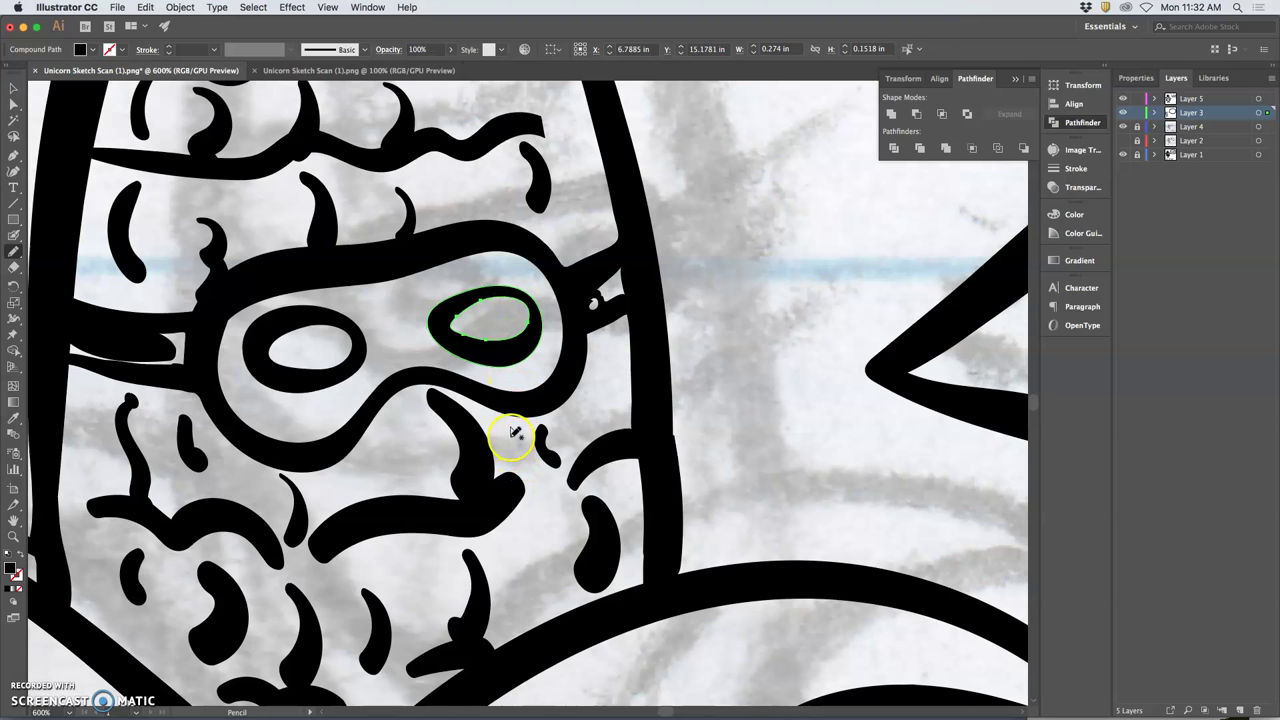
Deselect the artwork and check what Layer 5 and Layer 3 each contain by hiding and showing them.
key(super+minus)
key(super+minus)
key(super+minus)
key(super+minus)
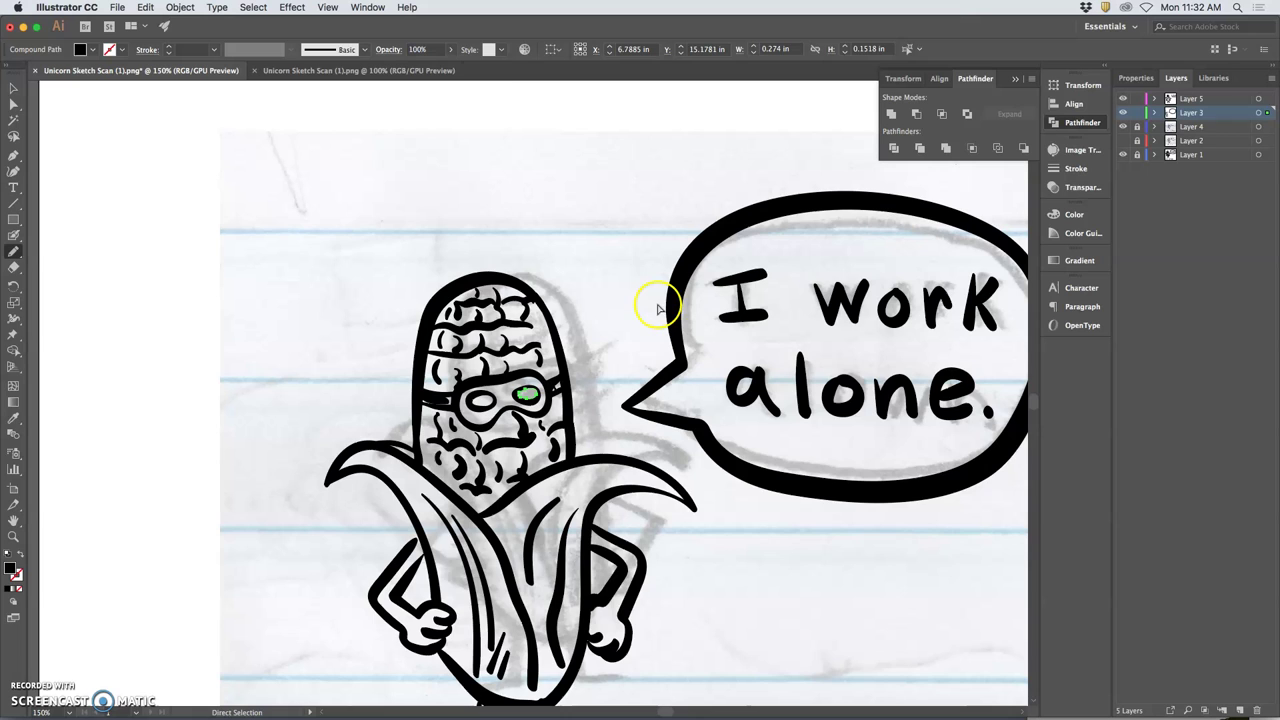
key(super+minus)
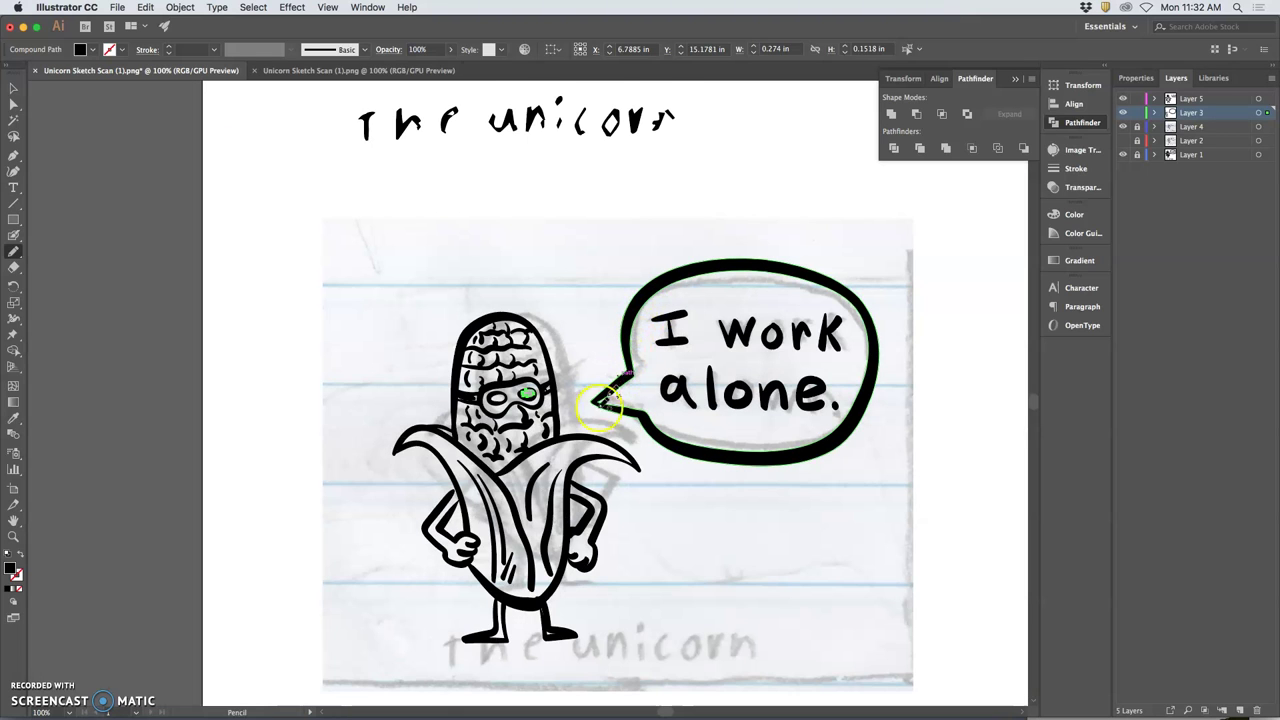
super+click(563, 437)
super+click(857, 329)
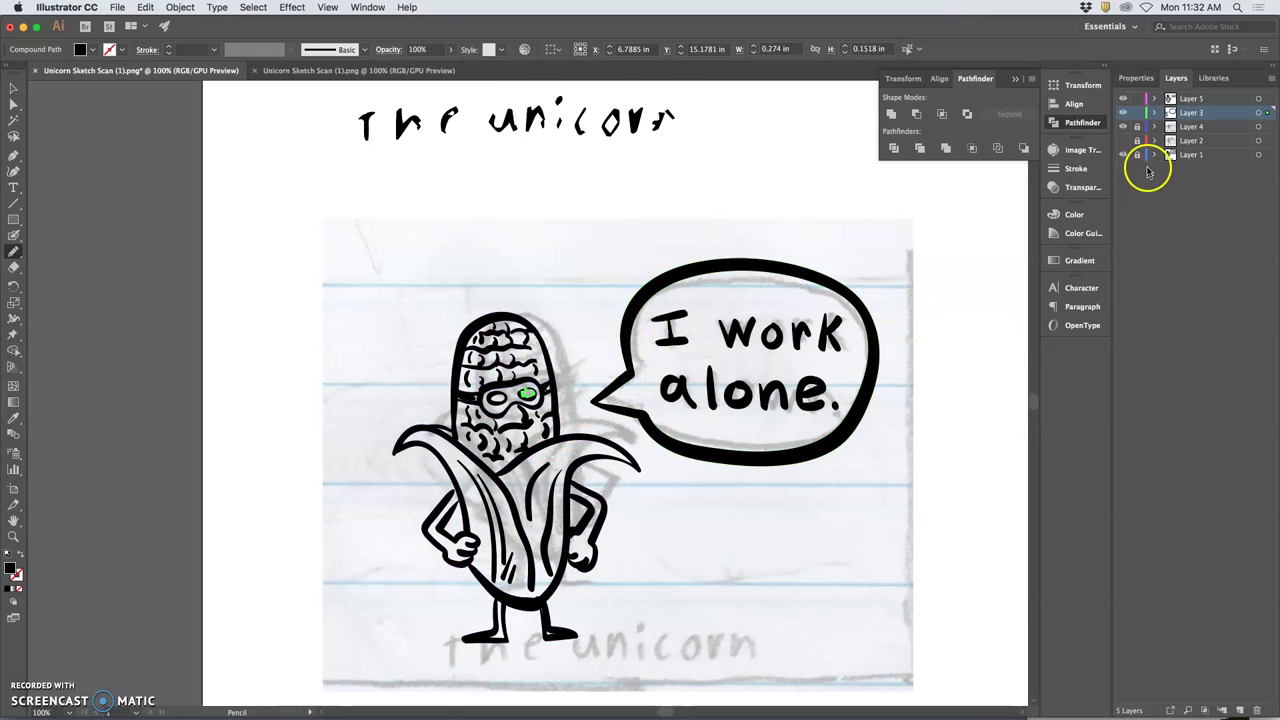
click(1123, 99)
click(1124, 101)
click(1124, 114)
click(1124, 113)
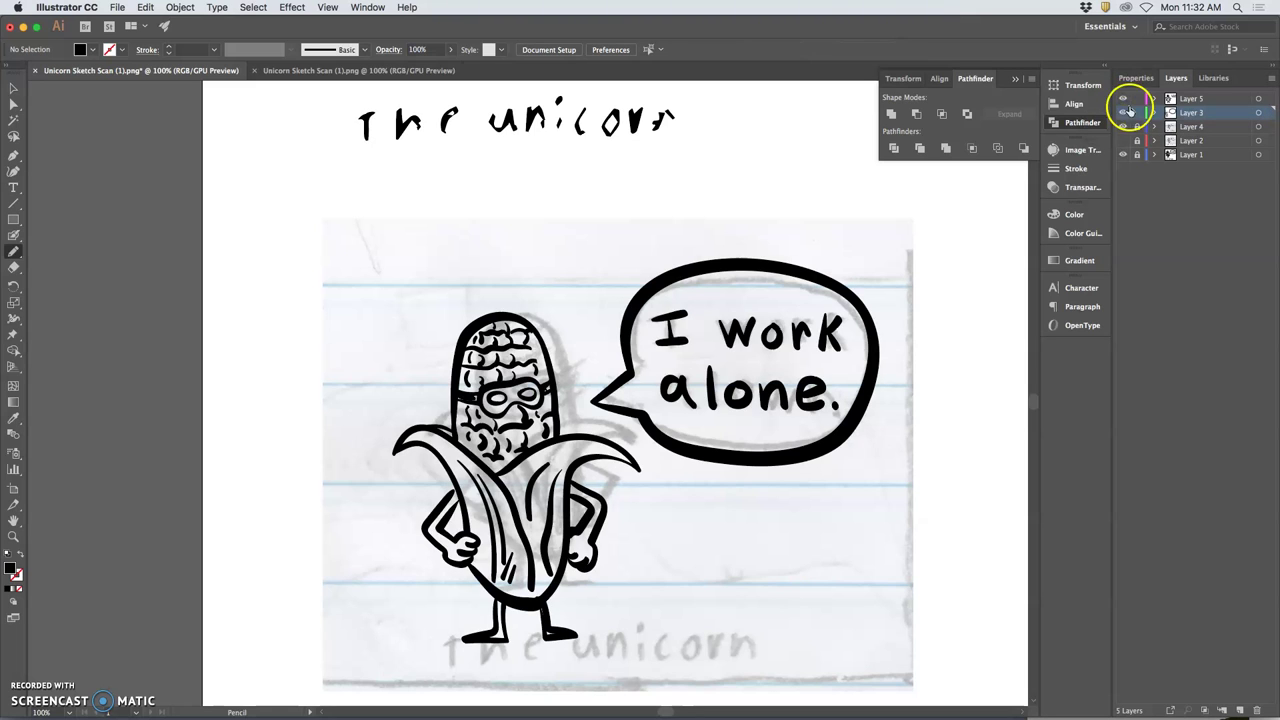
click(1123, 99)
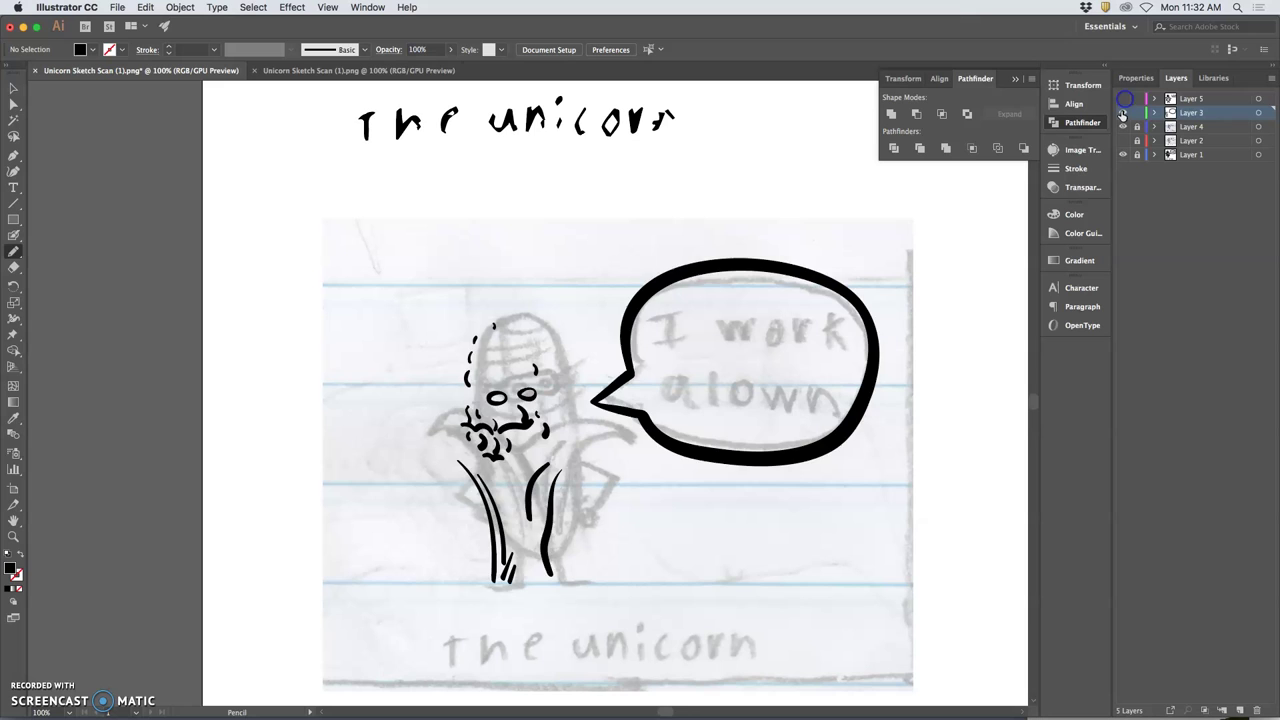
click(1122, 113)
click(1123, 99)
click(1125, 112)
click(1123, 100)
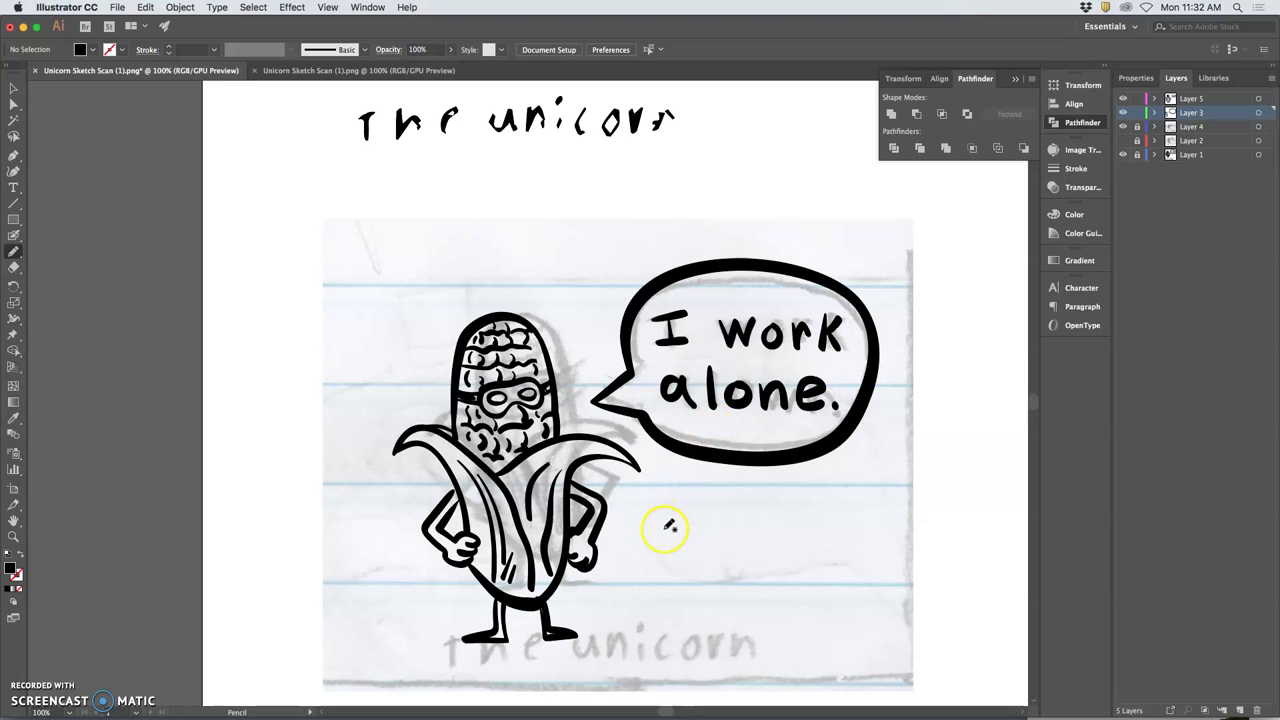
Fill the white sliver at the top of the character's right leg, below the husk, with the Blob Brush.
key(super+plus)
key(super+plus)
drag(569, 535, 560, 143)
drag(523, 374, 514, 251)
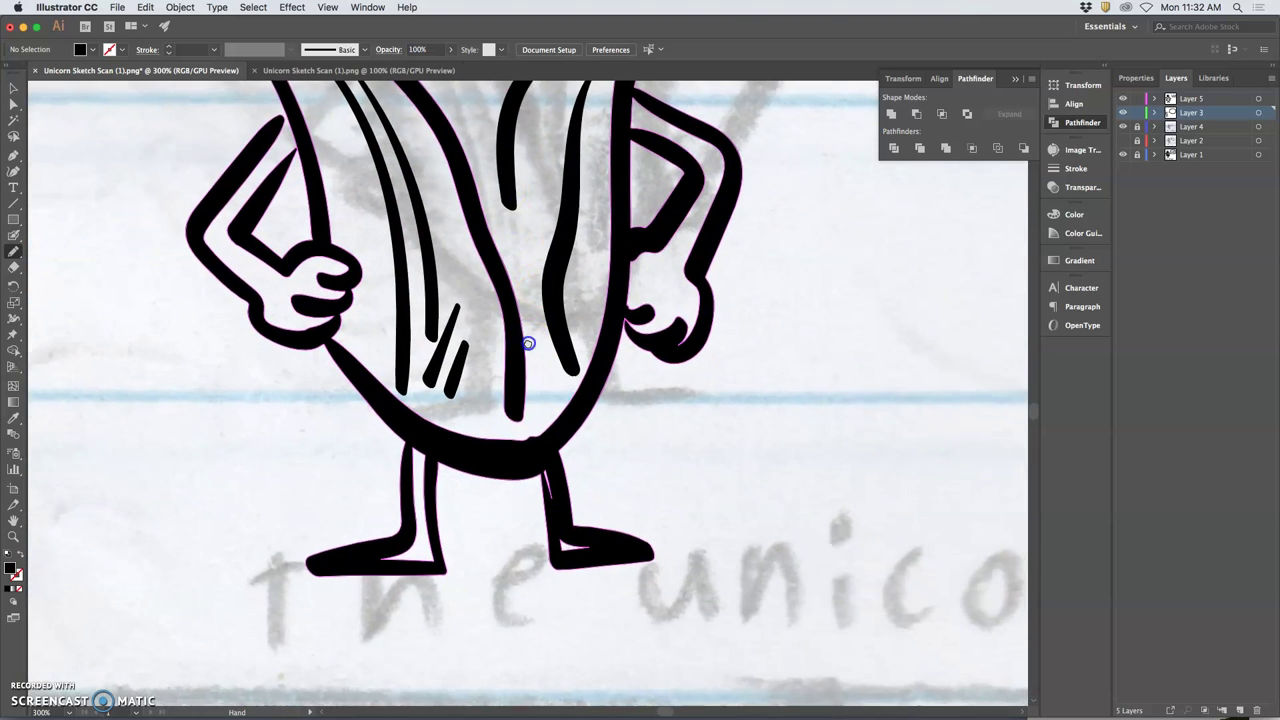
drag(528, 343, 504, 308)
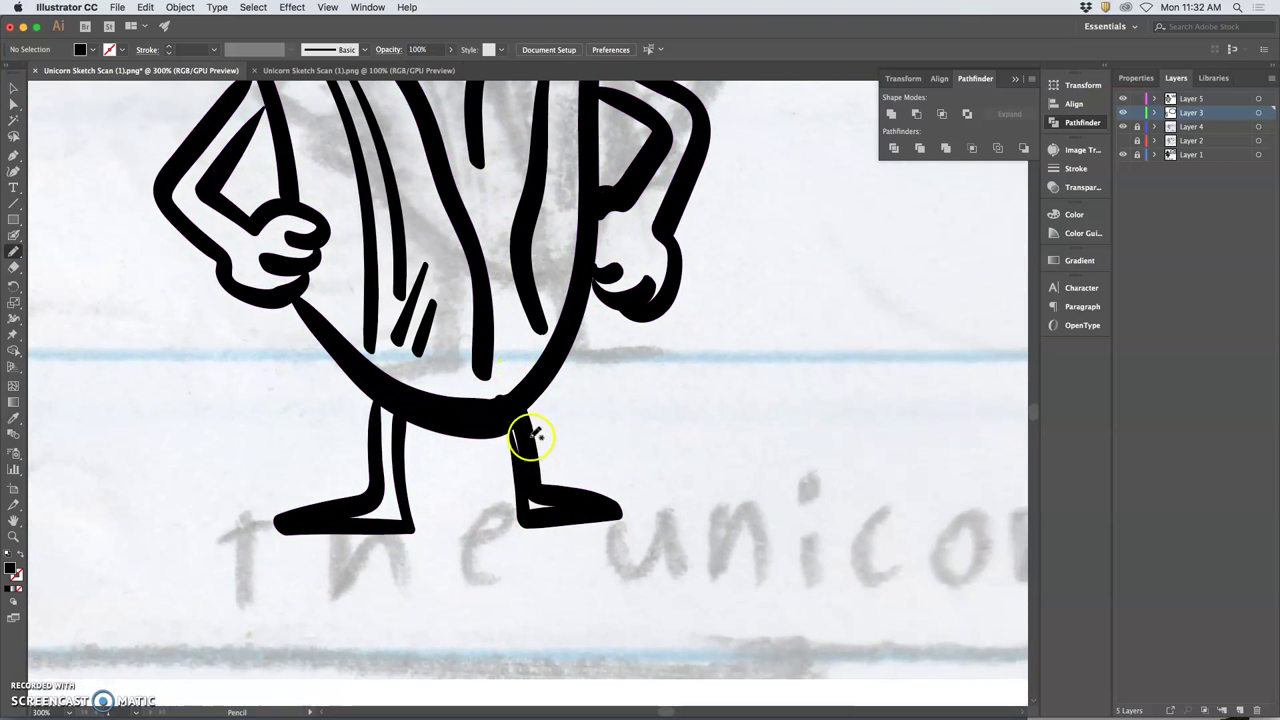
drag(533, 437, 525, 420)
click(14, 235)
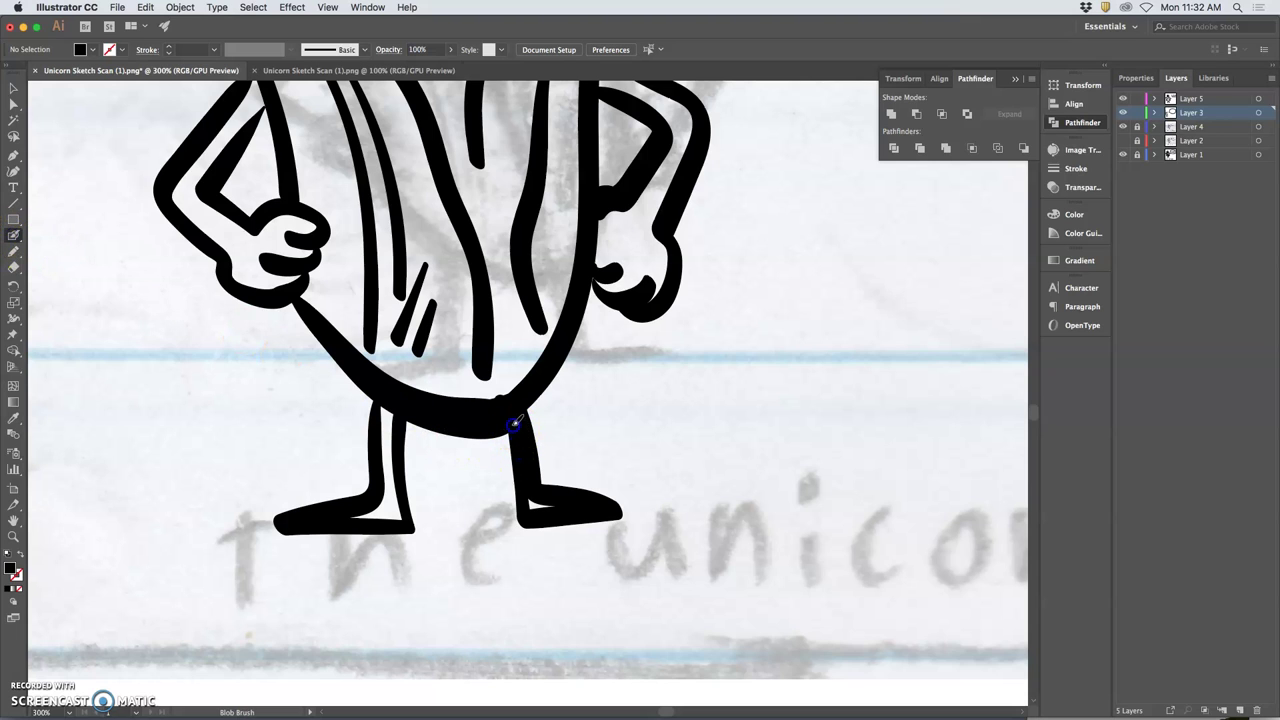
drag(514, 425, 519, 468)
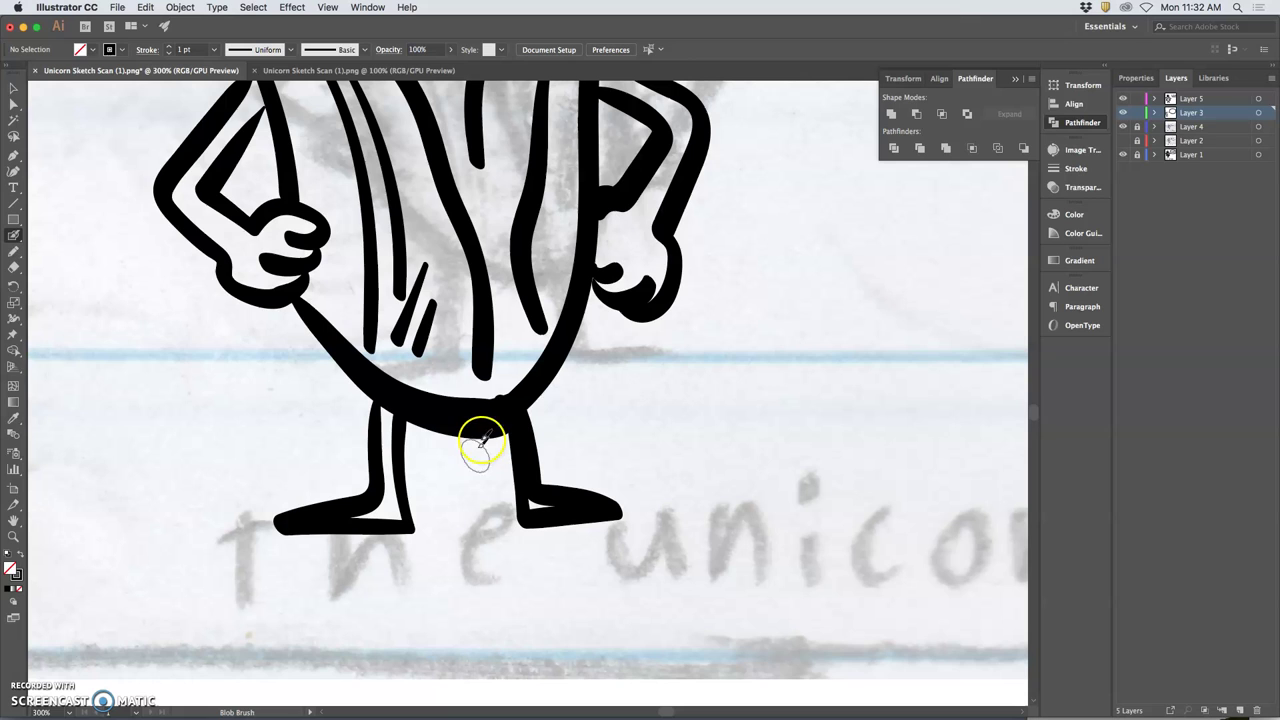
Select the character's outline and smooth the inner edge of the husk's bottom curve above the right leg with the Pencil tool.
click(13, 252)
super+click(508, 414)
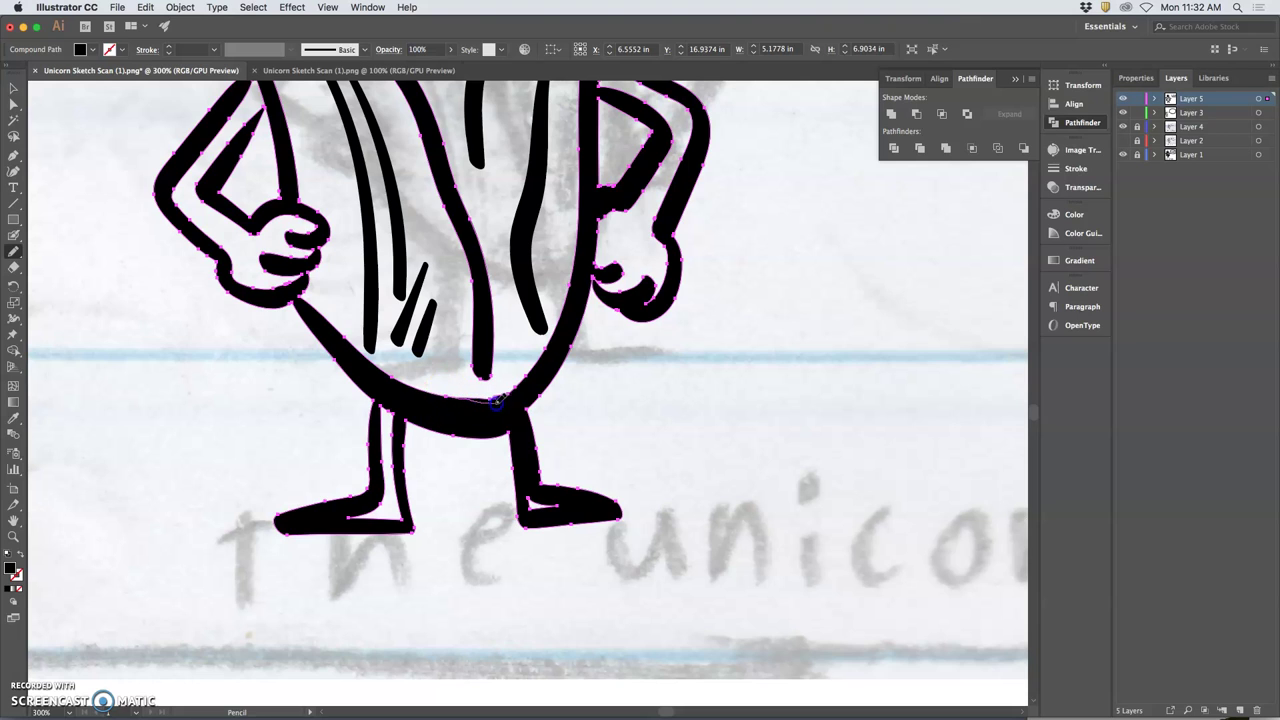
drag(552, 342, 554, 336)
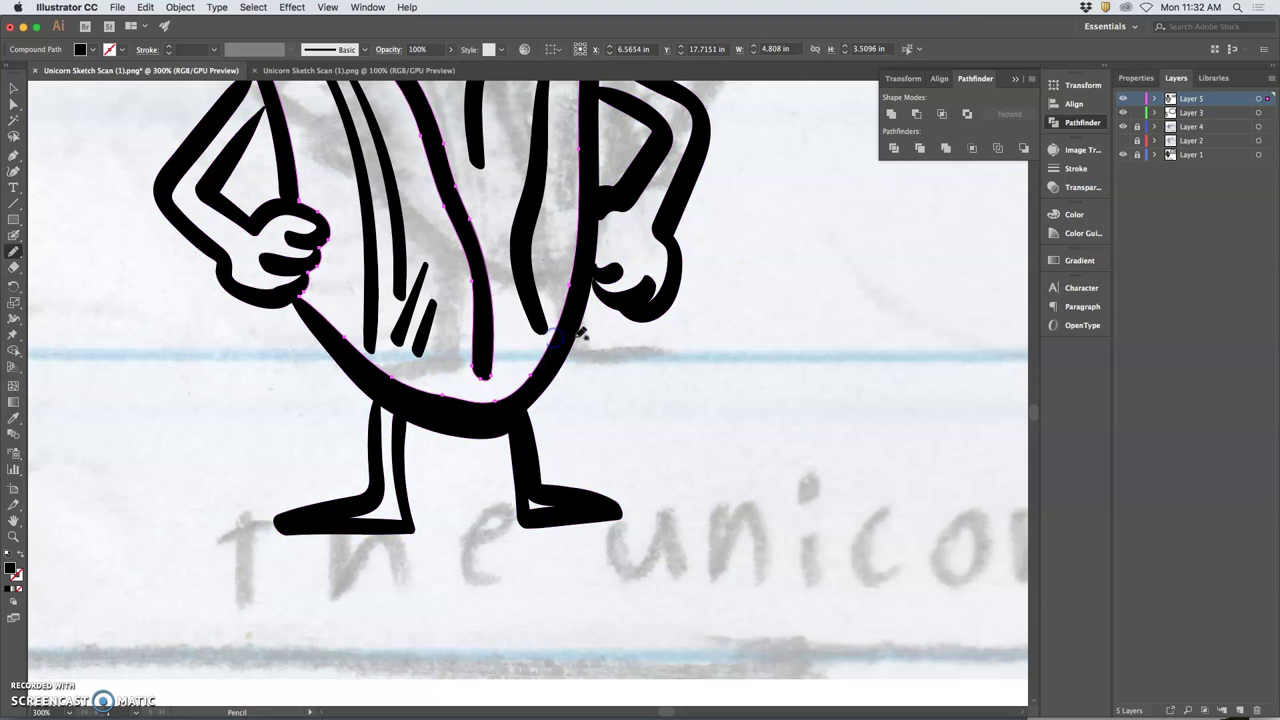
super+click(577, 419)
Review the overall inked drawing and examine the character's husk, arms and legs up close.
key(super+minus)
key(super+minus)
key(super+minus)
key(super+minus)
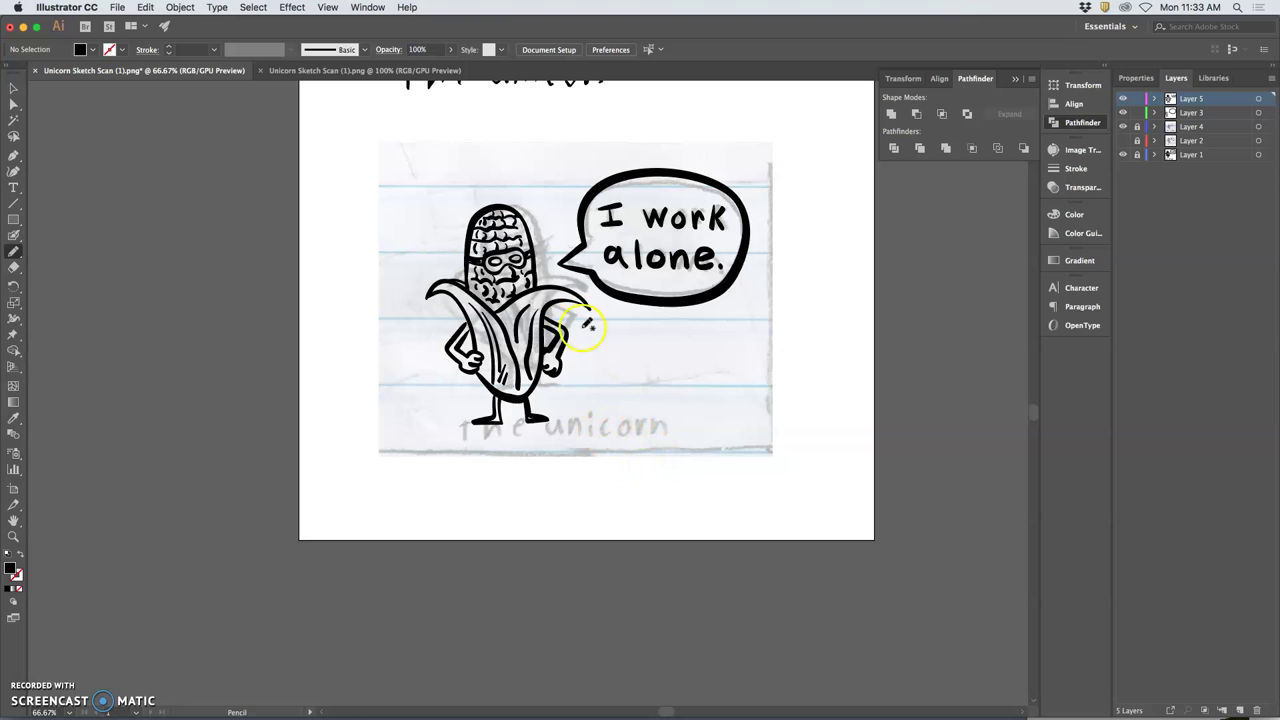
key(super+equal)
key(super+equal)
key(super+equal)
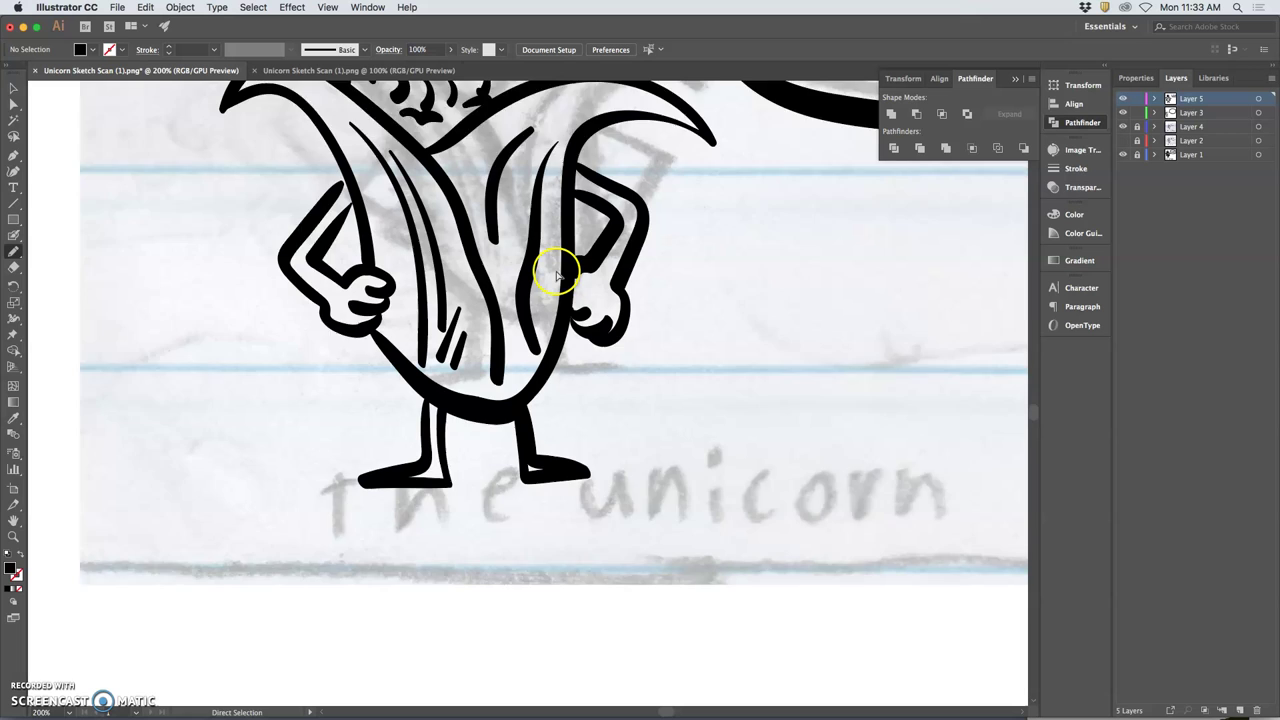
key(super+equal)
key(super+minus)
key(super+minus)
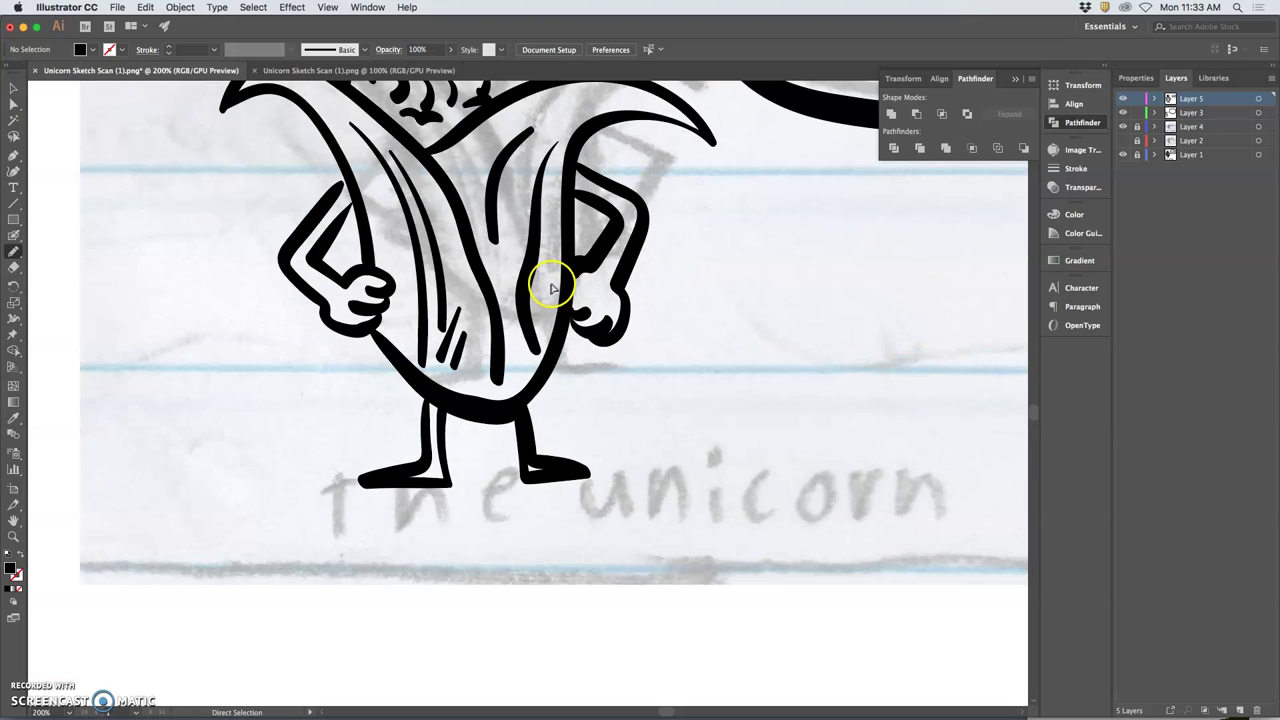
Thicken the husk outline just below the fist on the character's left-hand side with the Blob Brush.
key(super+equal)
key(super+equal)
key(super+equal)
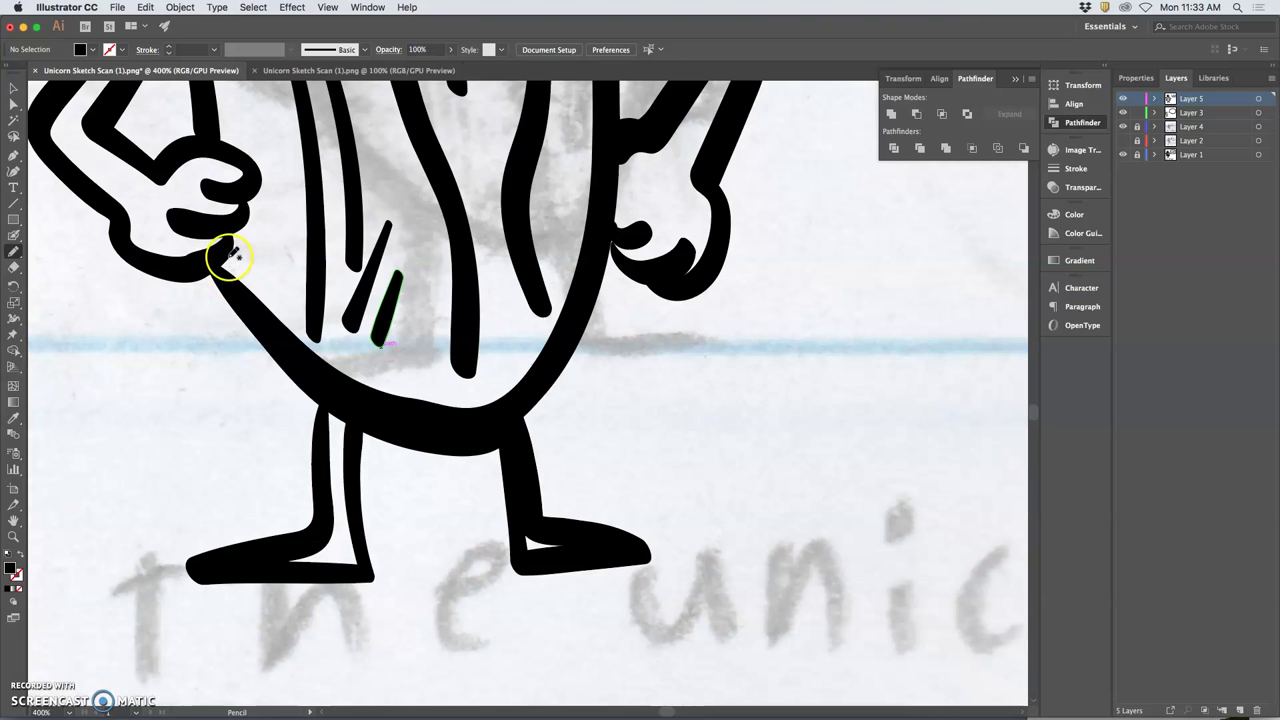
click(13, 236)
drag(216, 268, 224, 253)
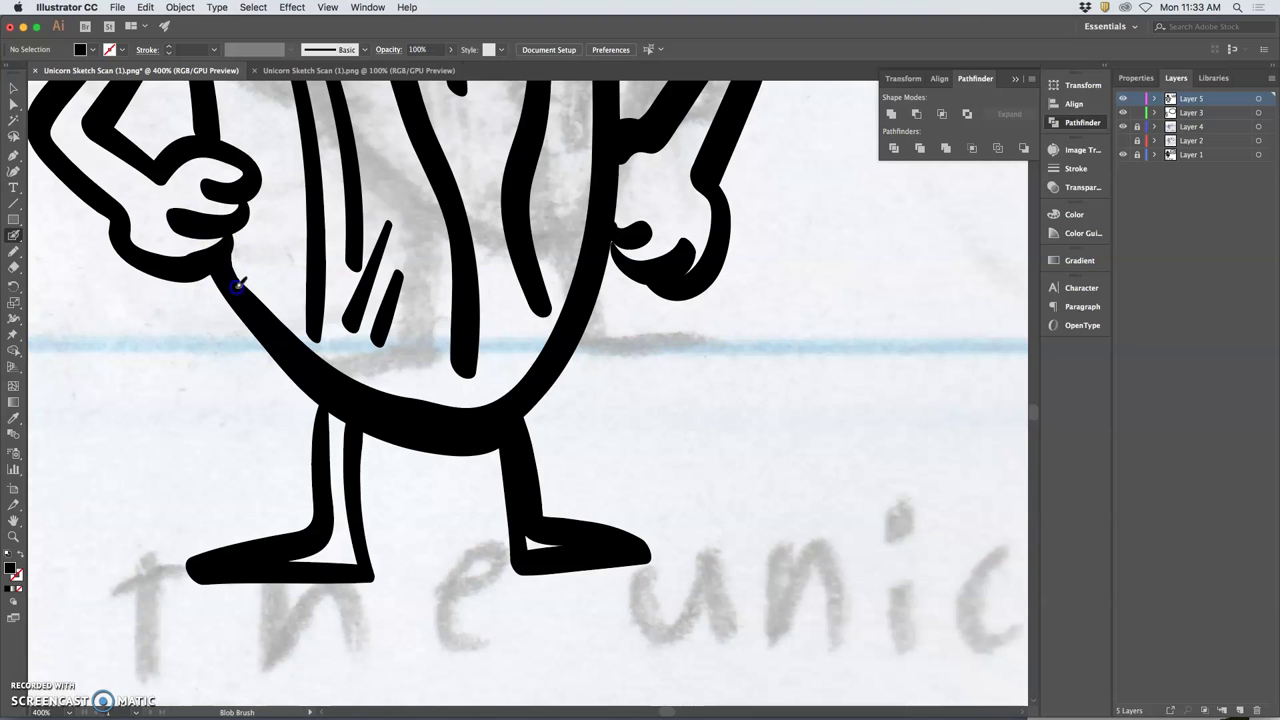
key(b)
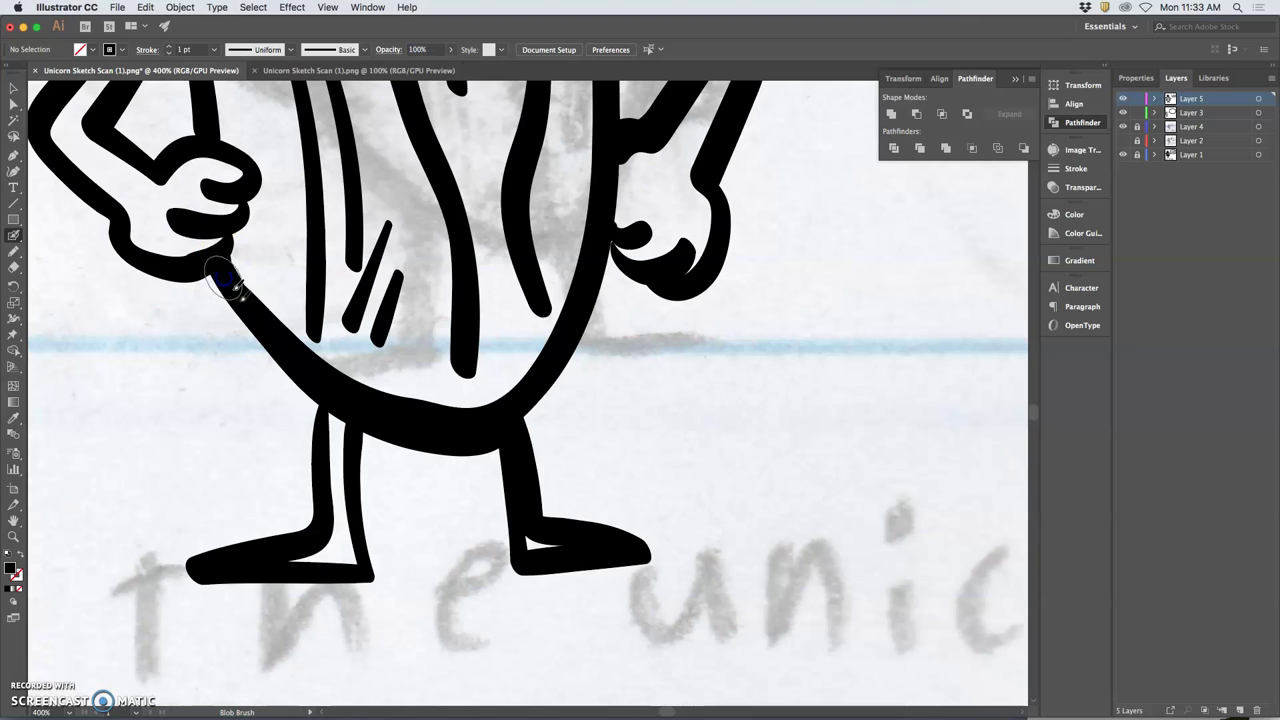
Select the character's outline and smooth the inner edge where the husk meets that fist with the Pencil tool, leaving everything deselected.
click(14, 251)
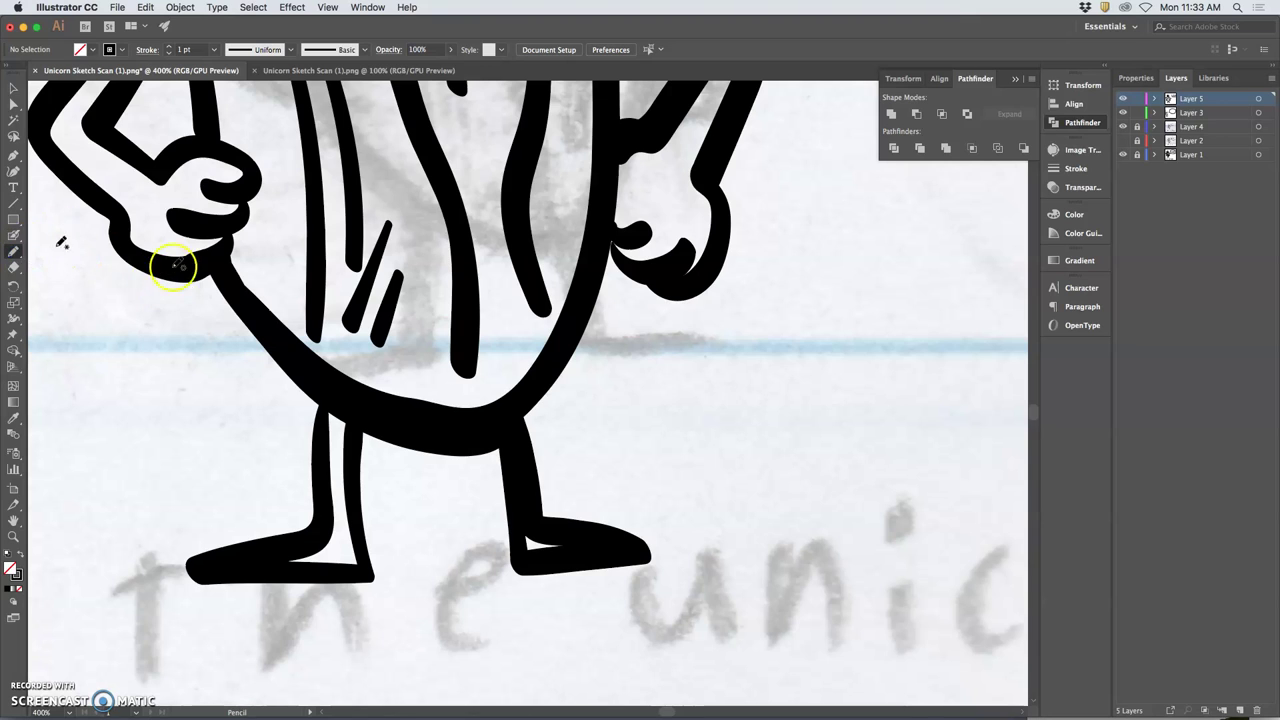
super+click(240, 291)
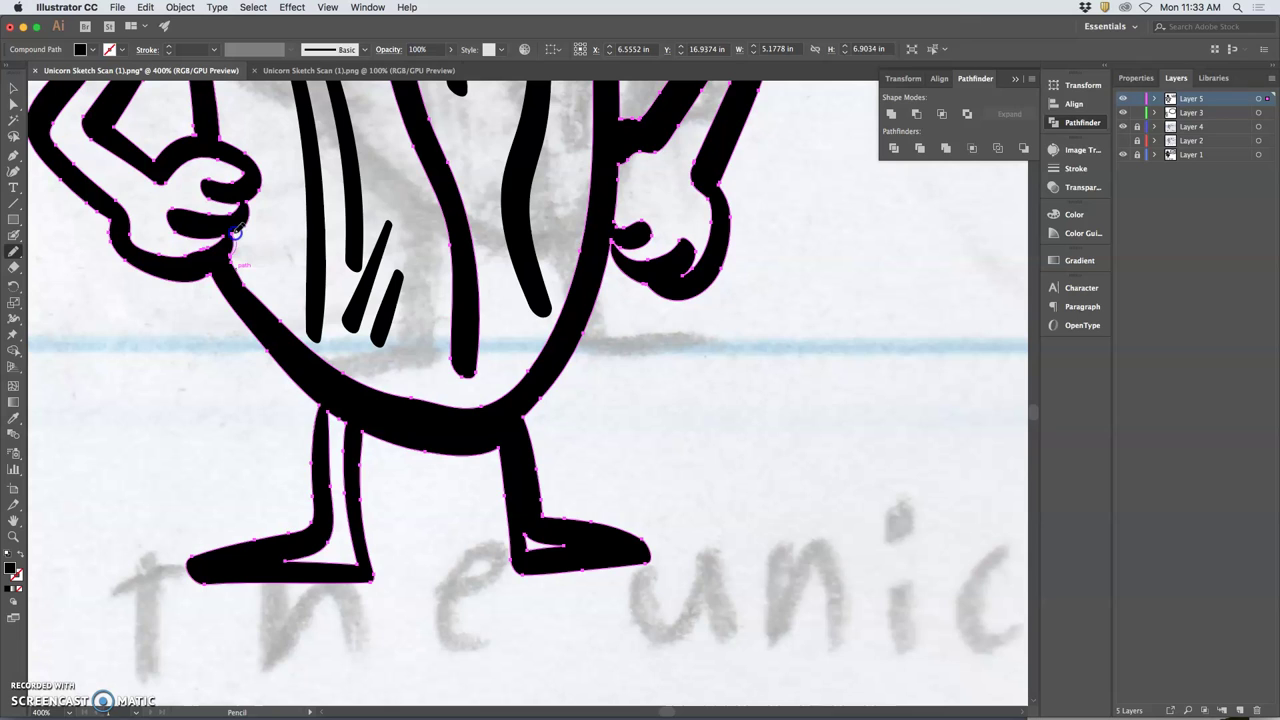
drag(235, 232, 241, 259)
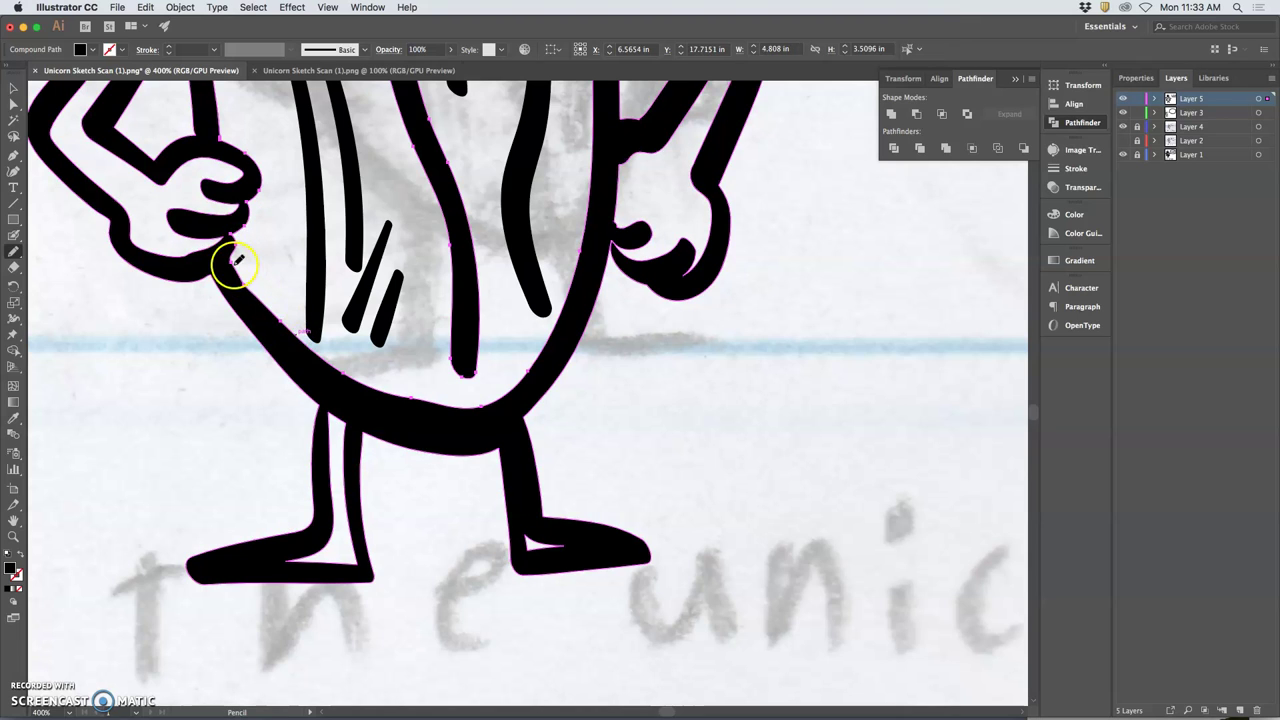
drag(232, 262, 234, 262)
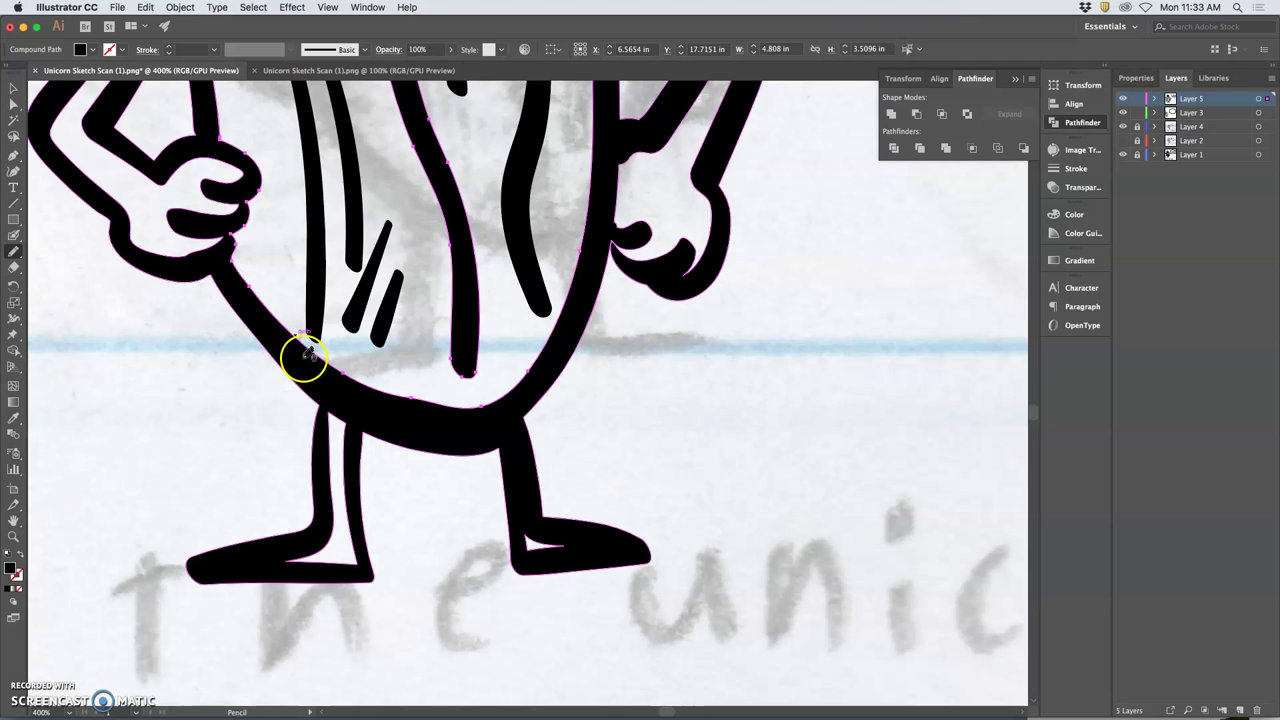
super+click(641, 477)
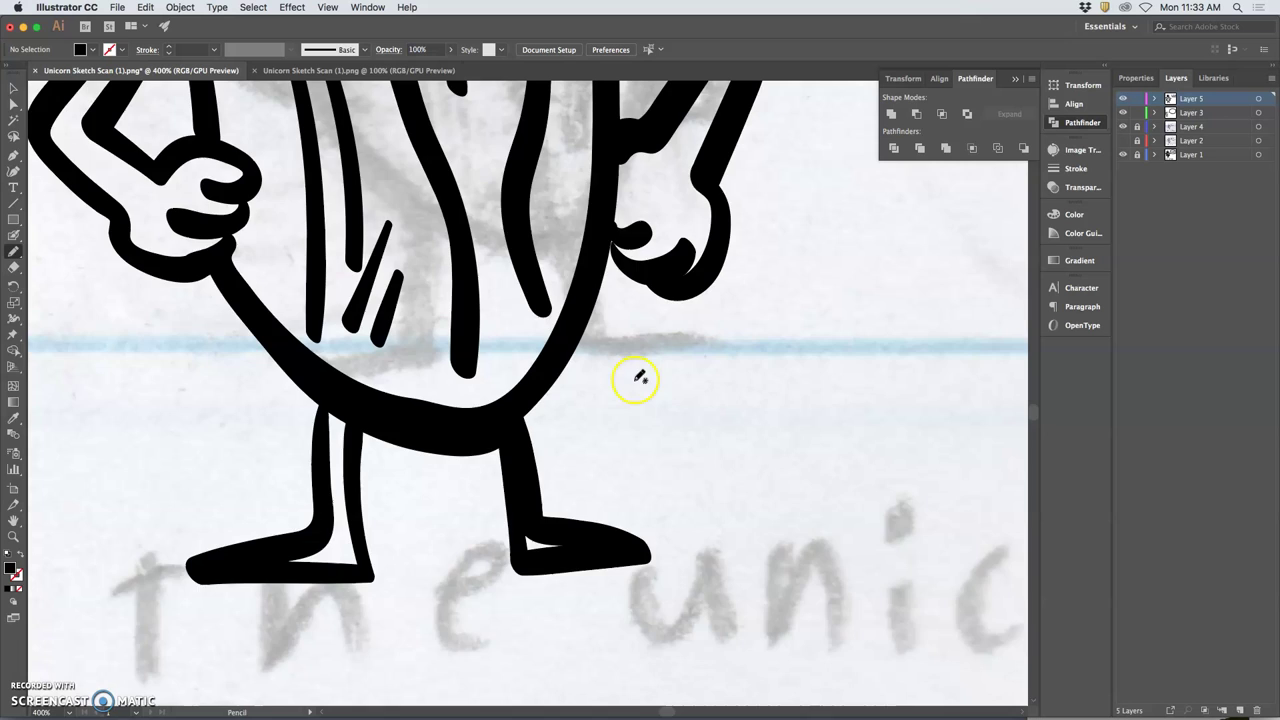
Hide the sketch scan on Layer 4 and frame the inked corn character together with its speech bubble.
key(super+minus)
key(super+minus)
key(super+minus)
key(super+minus)
key(super+minus)
key(super+minus)
key(super+minus)
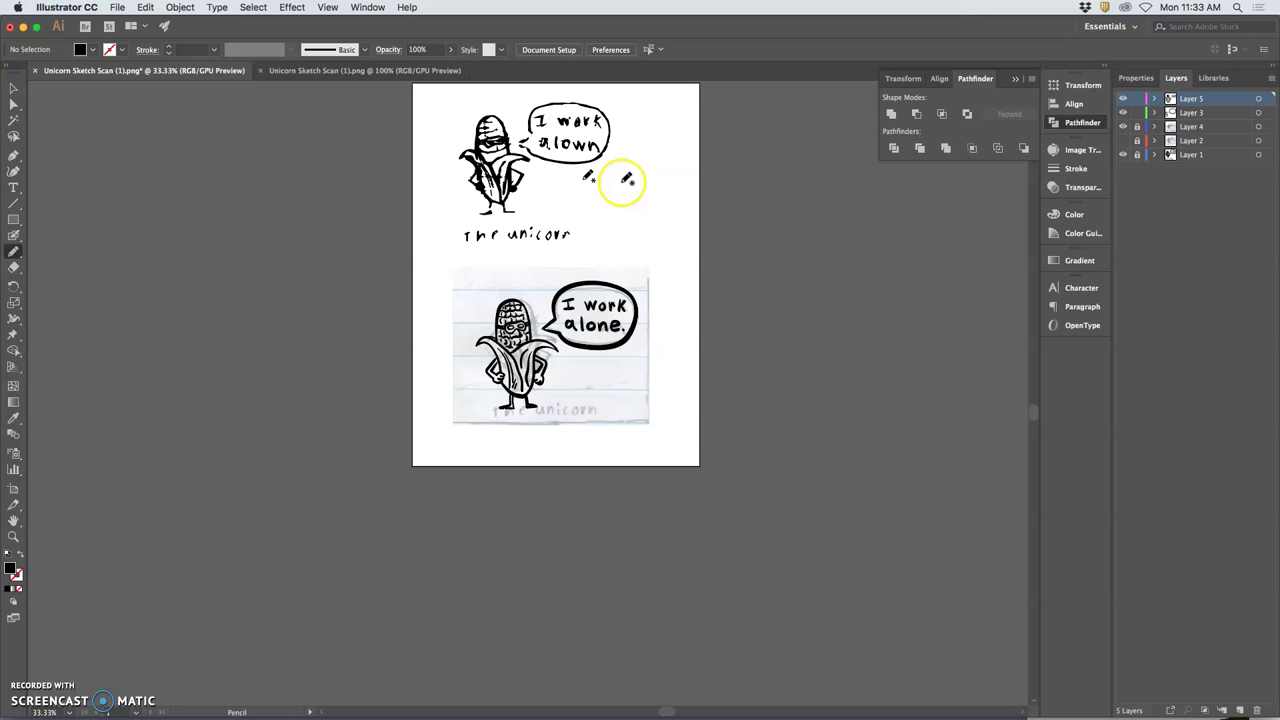
click(1123, 127)
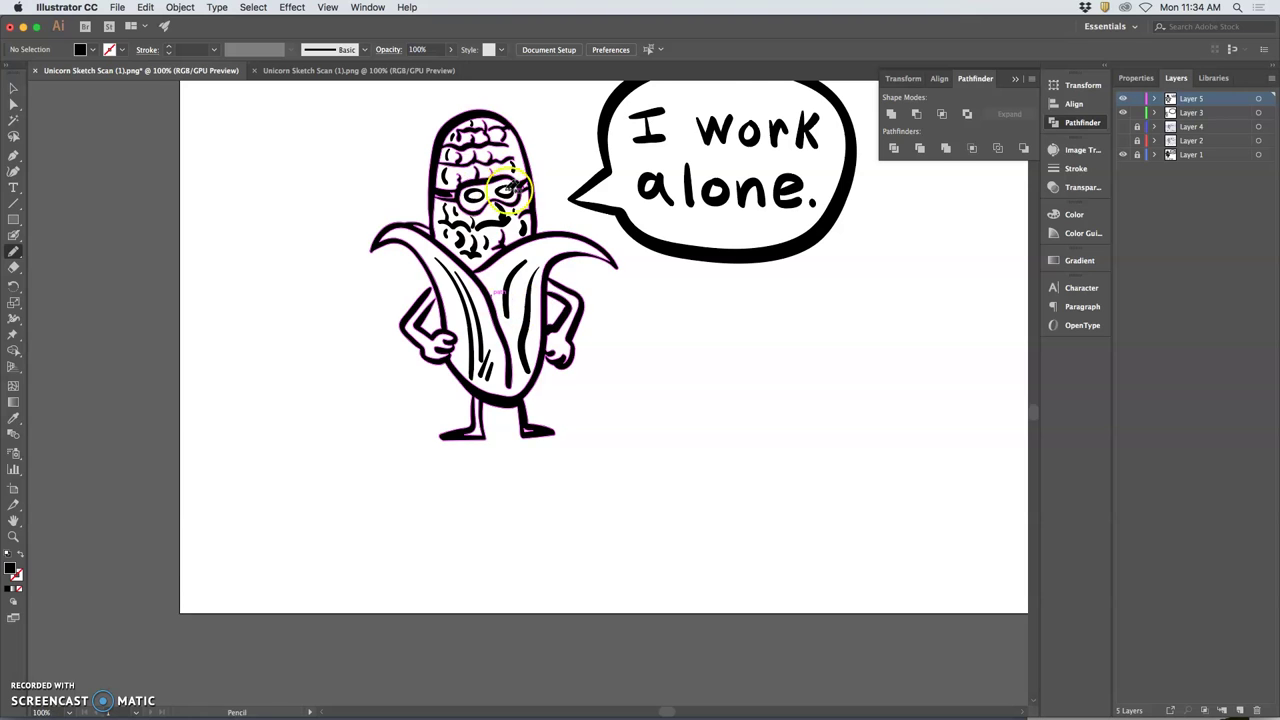
key(super+equal)
drag(565, 195, 545, 415)
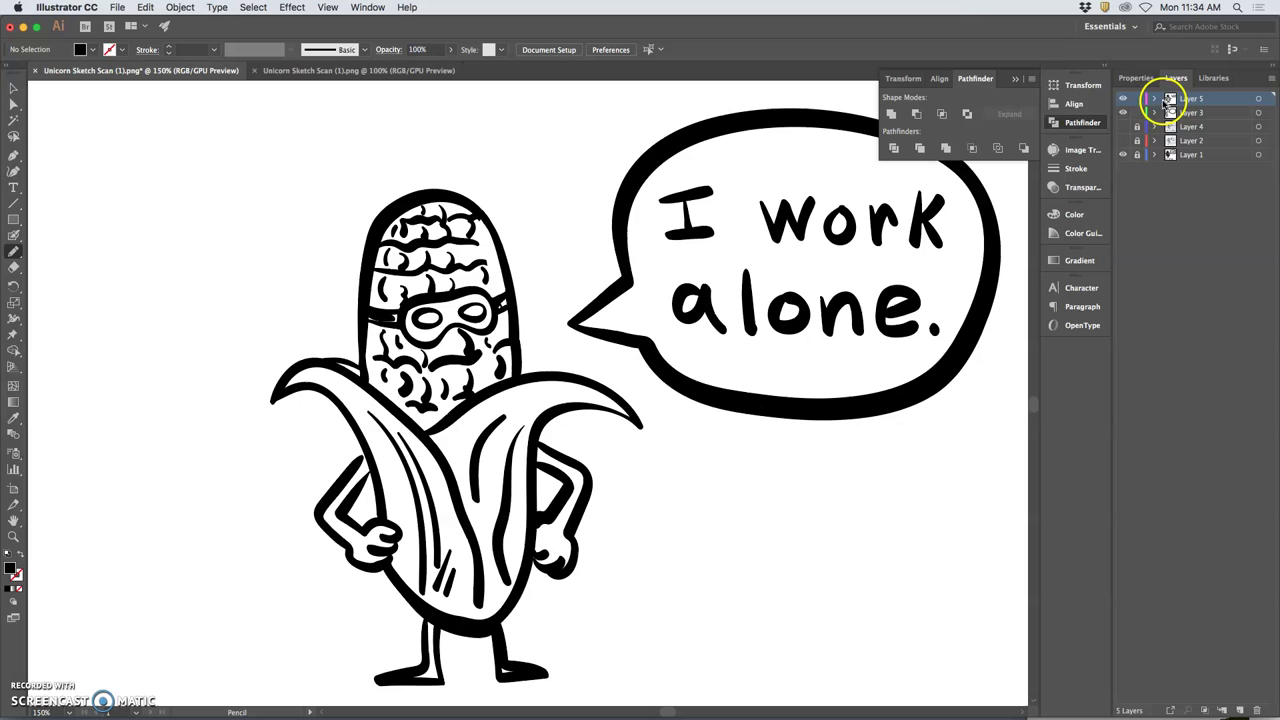
Copy Layer 5's artwork, lock and hide that layer, and paste the copy in place on a new layer.
click(1122, 99)
click(1122, 99)
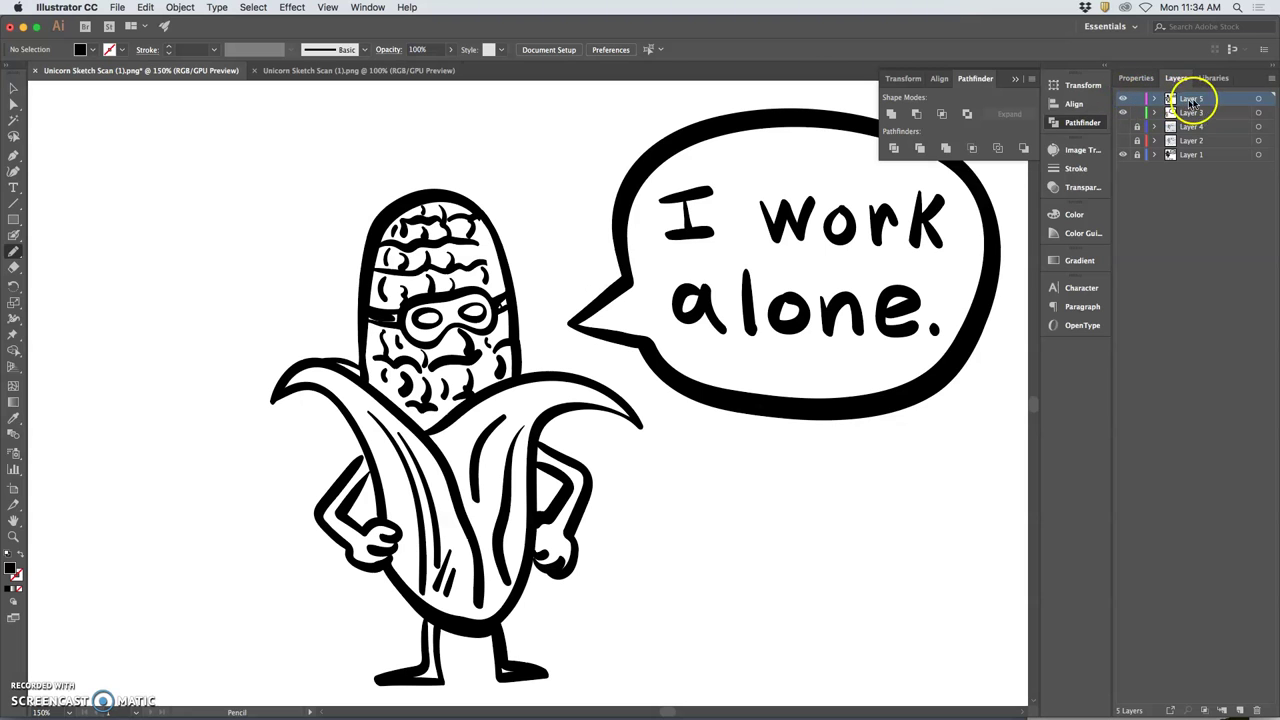
click(1257, 98)
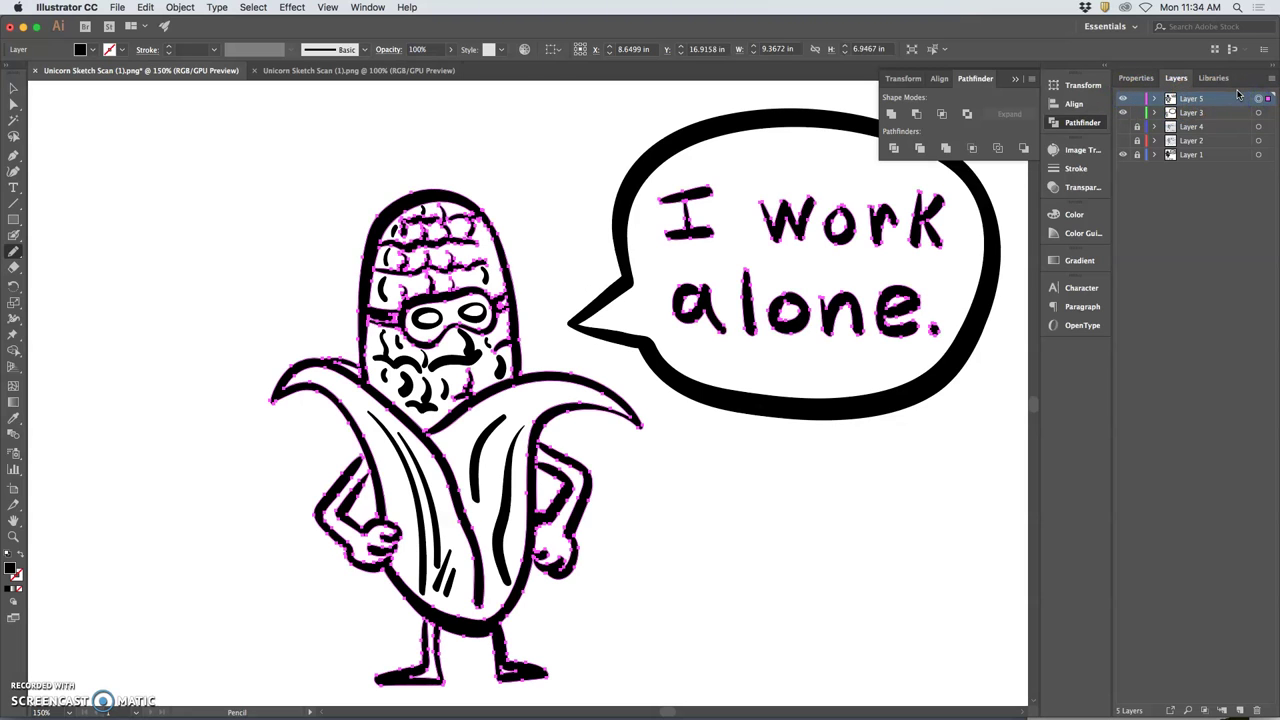
click(1136, 99)
click(1122, 99)
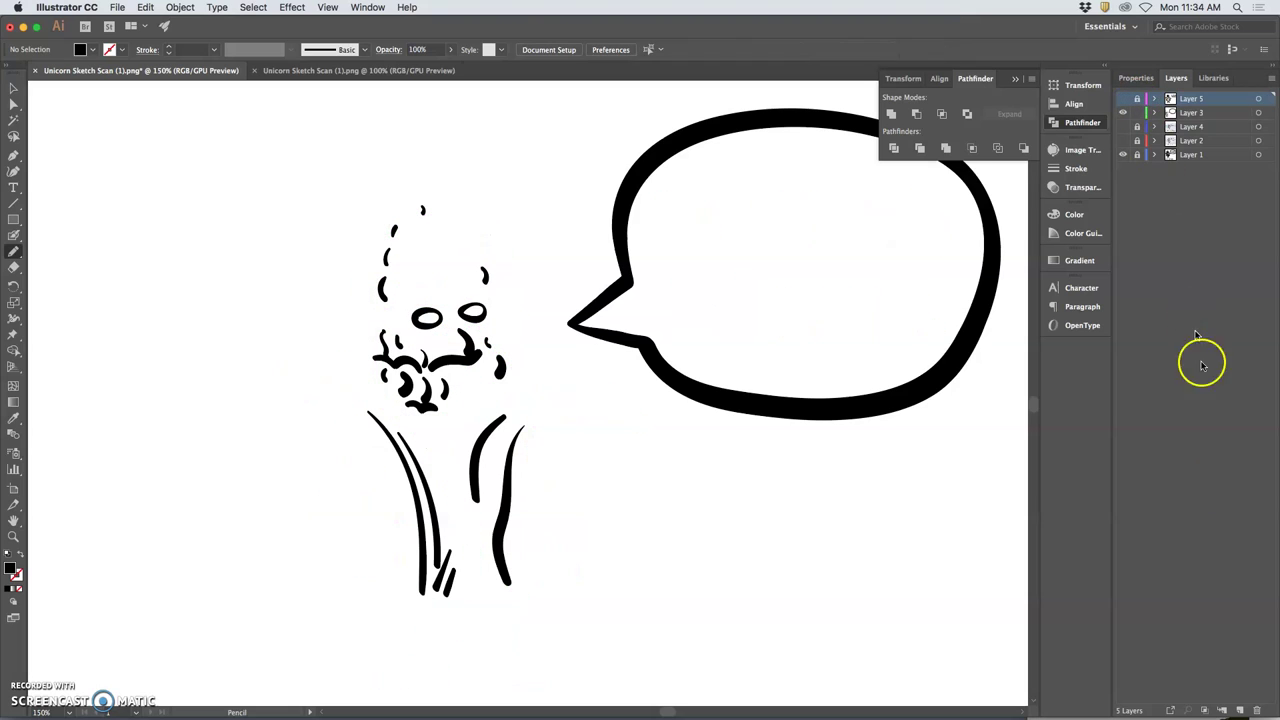
click(1238, 709)
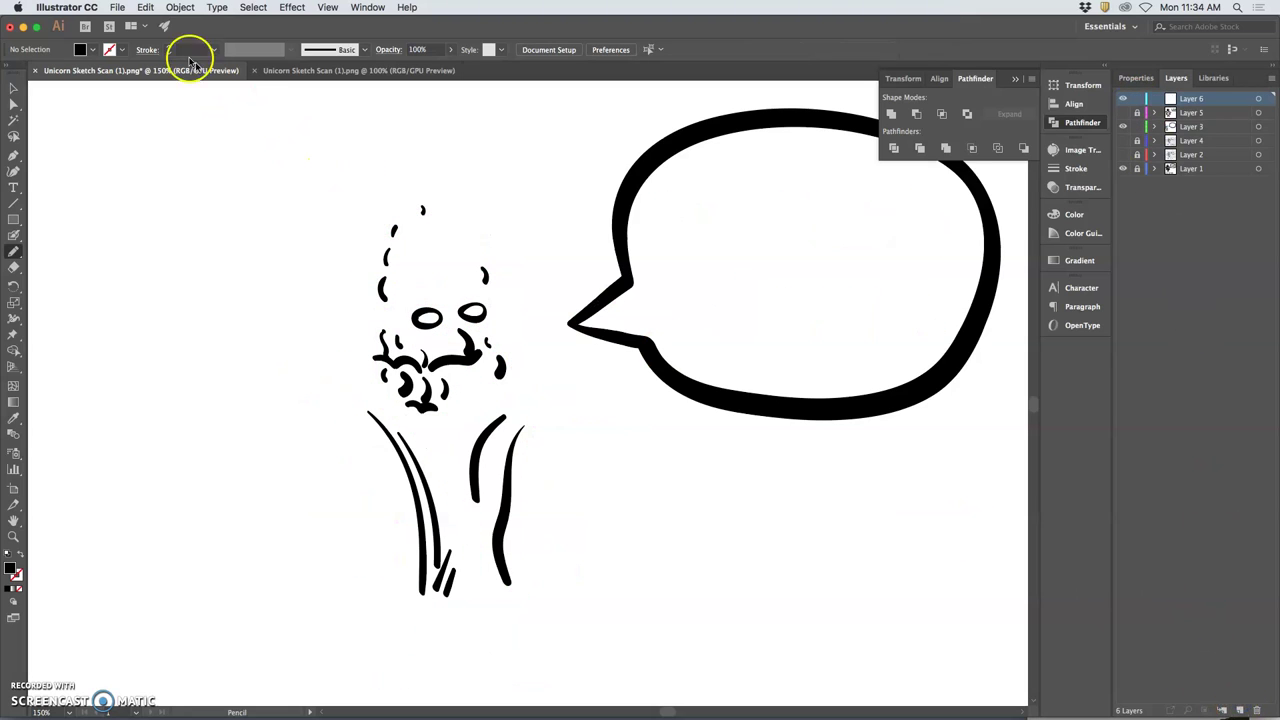
click(145, 7)
click(166, 120)
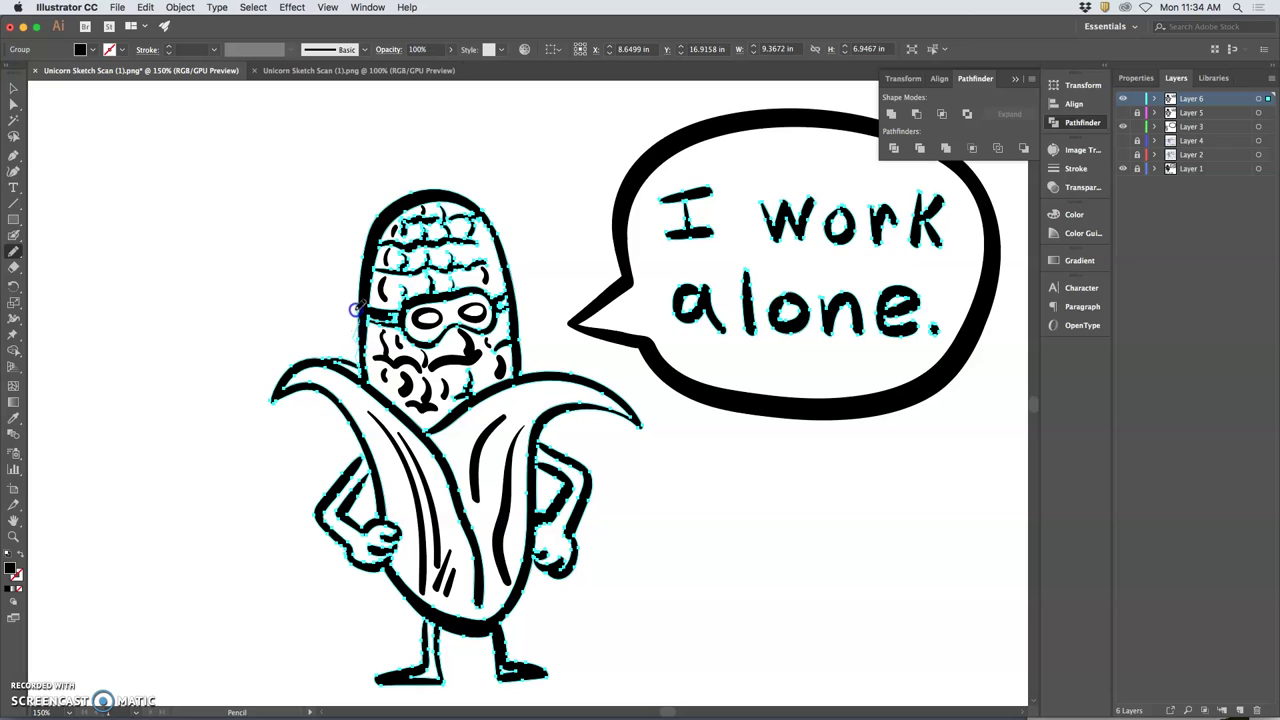
Redraw the outer edge of the corn's head with bumpy kernel shapes using the Pencil tool and deselect the artwork.
mouse_move(356, 310)
mouse_down()
mouse_move(381, 208)
mouse_move(418, 186)
mouse_move(491, 213)
mouse_up()
drag(520, 374, 521, 376)
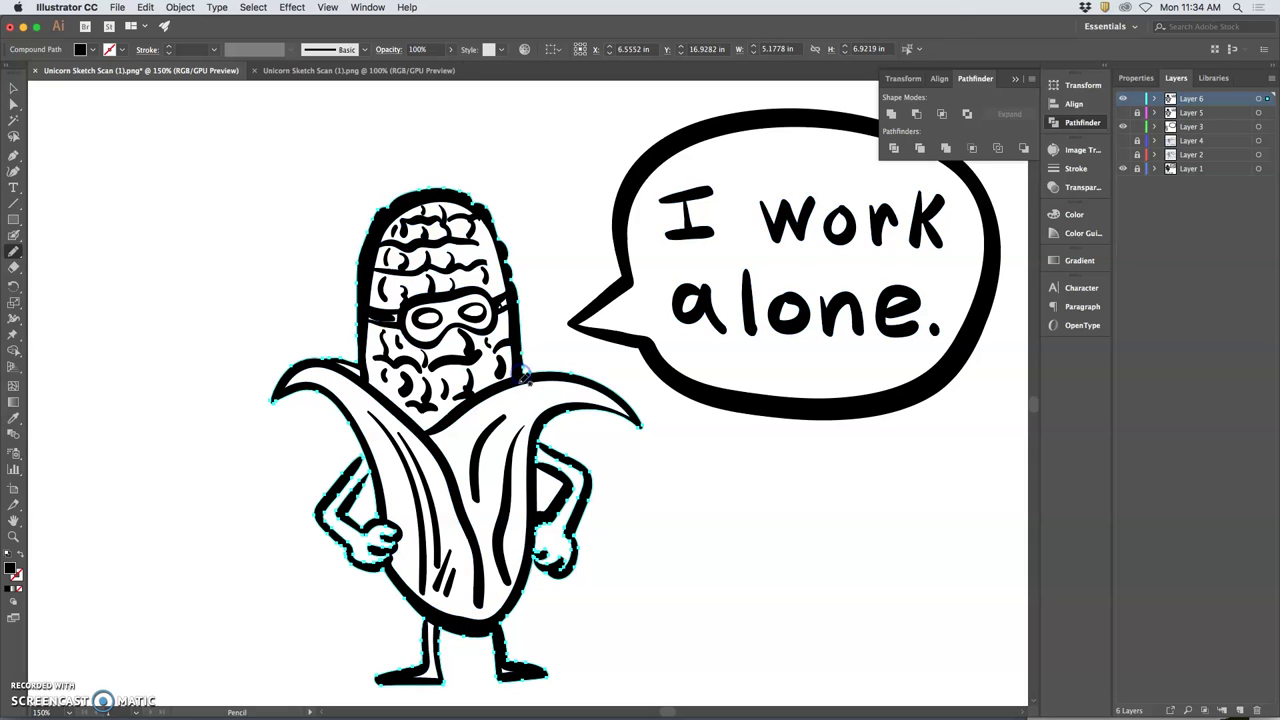
click(544, 264)
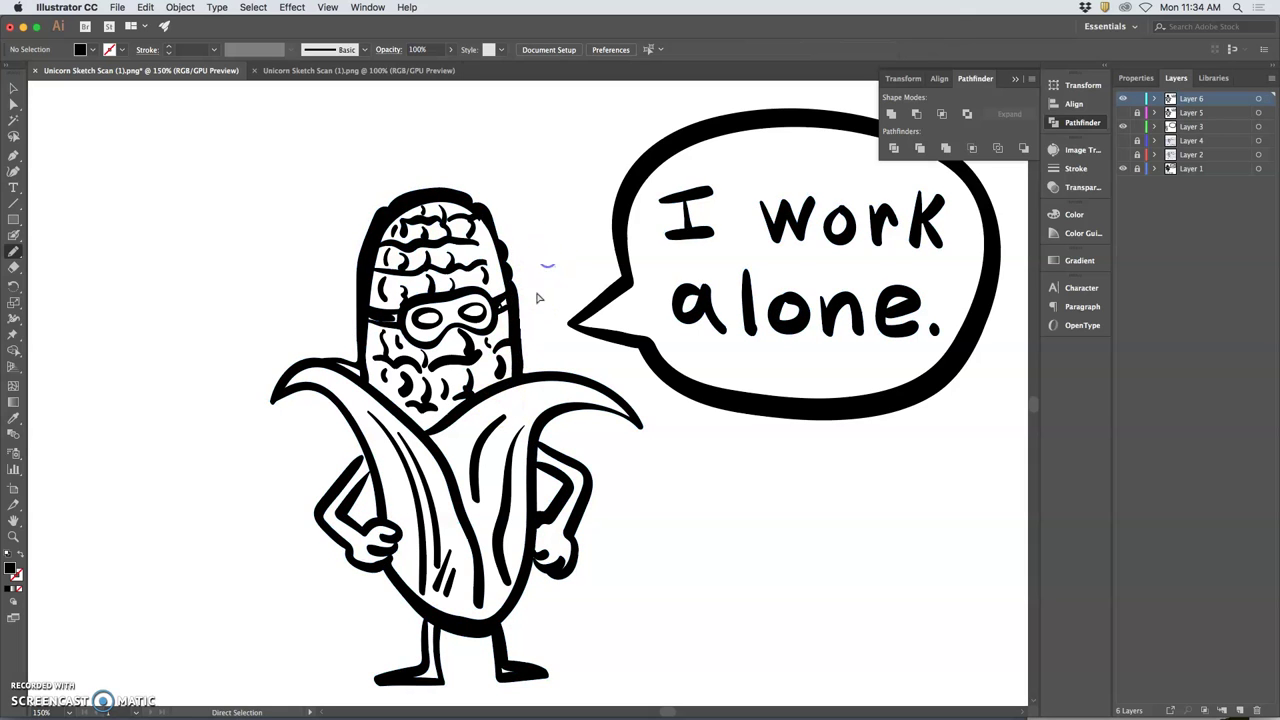
Check the Pencil tool's fidelity and path-editing options and accept them as they are.
key(n)
double_click(14, 250)
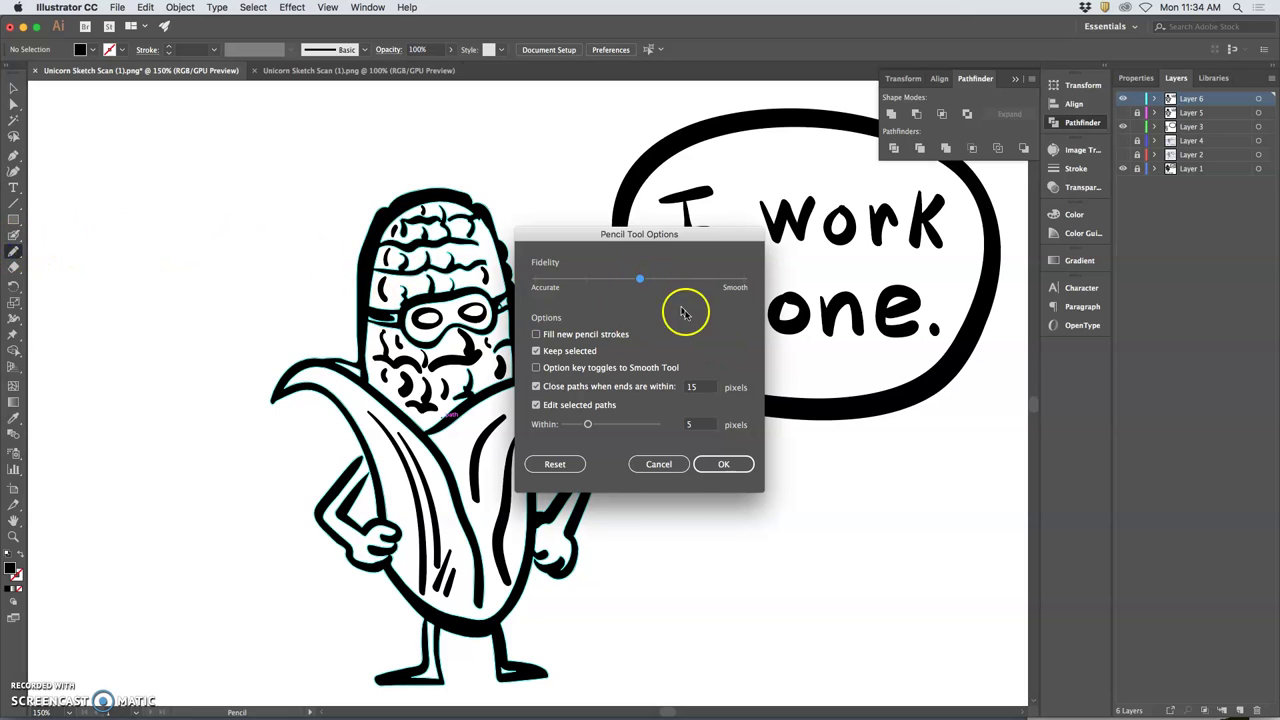
click(723, 464)
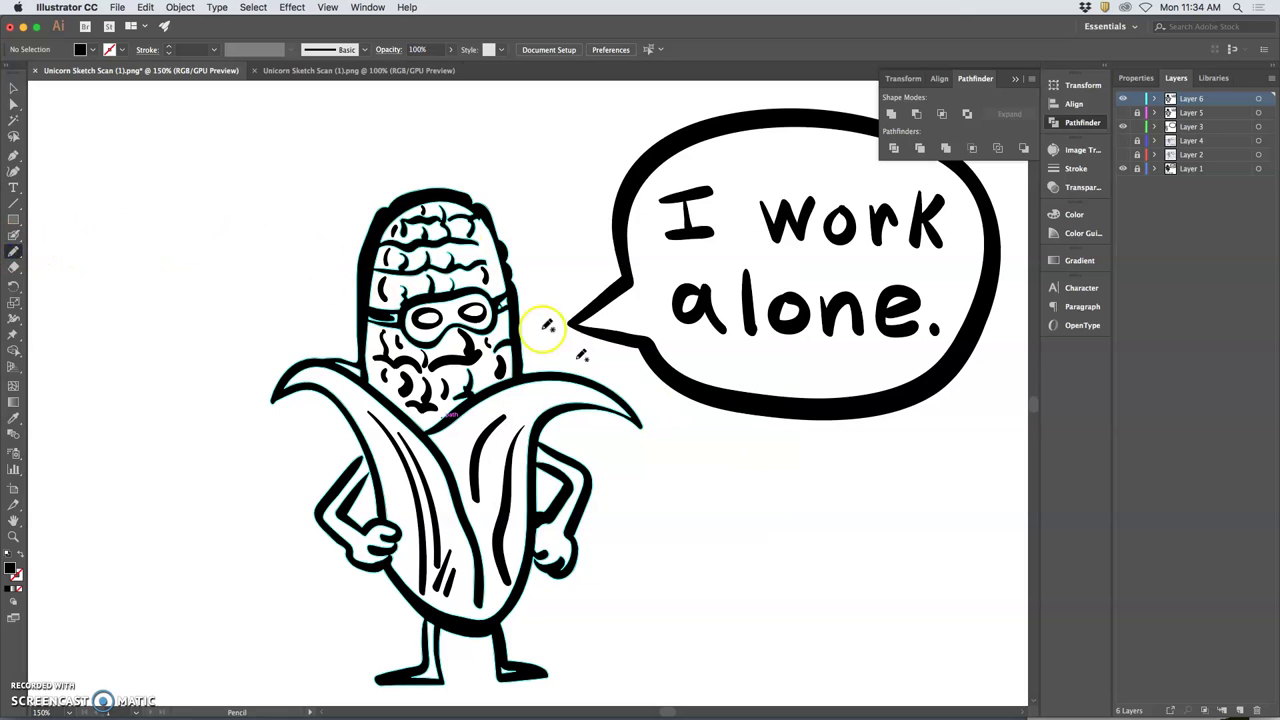
Try to redraw the top and left side of the corn's head outline with kernel bumps, and undo the attempt.
super+click(422, 203)
drag(473, 200, 465, 195)
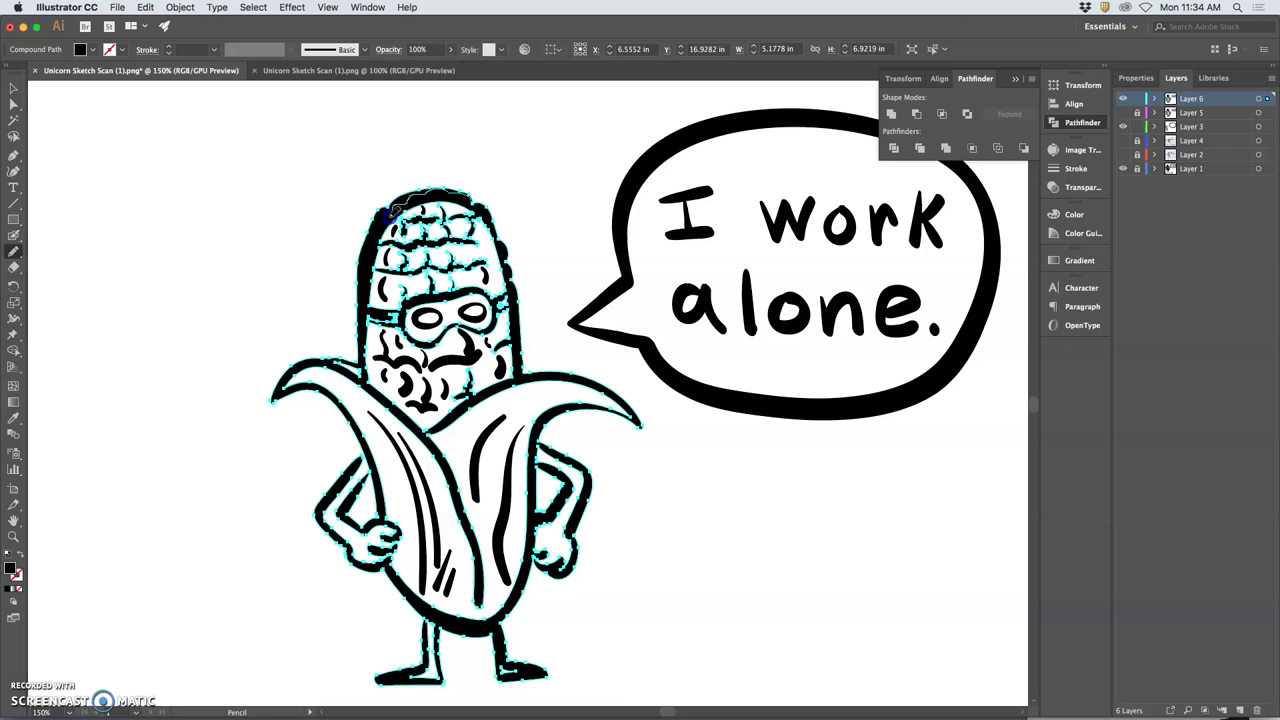
drag(358, 256, 366, 266)
drag(358, 363, 365, 362)
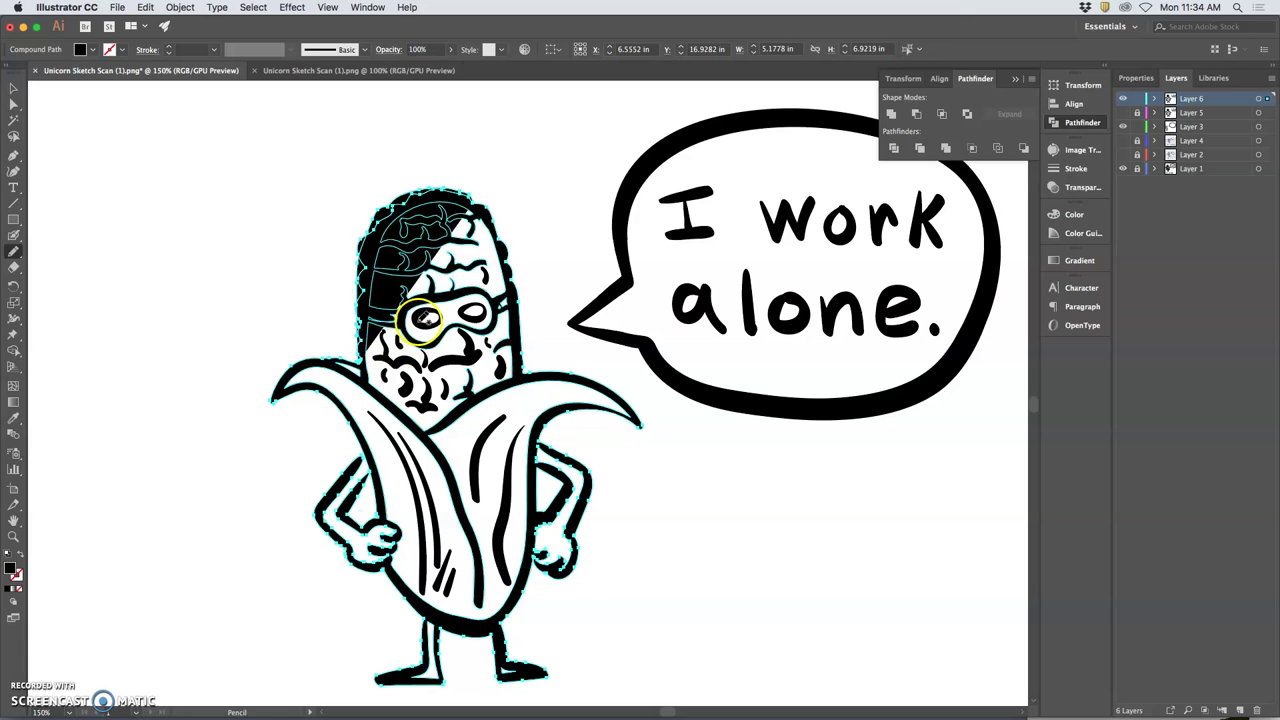
key(super+z)
Redraw the outer right edge of the corn's head as small kernel bumps down to the husk with the Pencil tool.
key(super+equal)
key(super+equal)
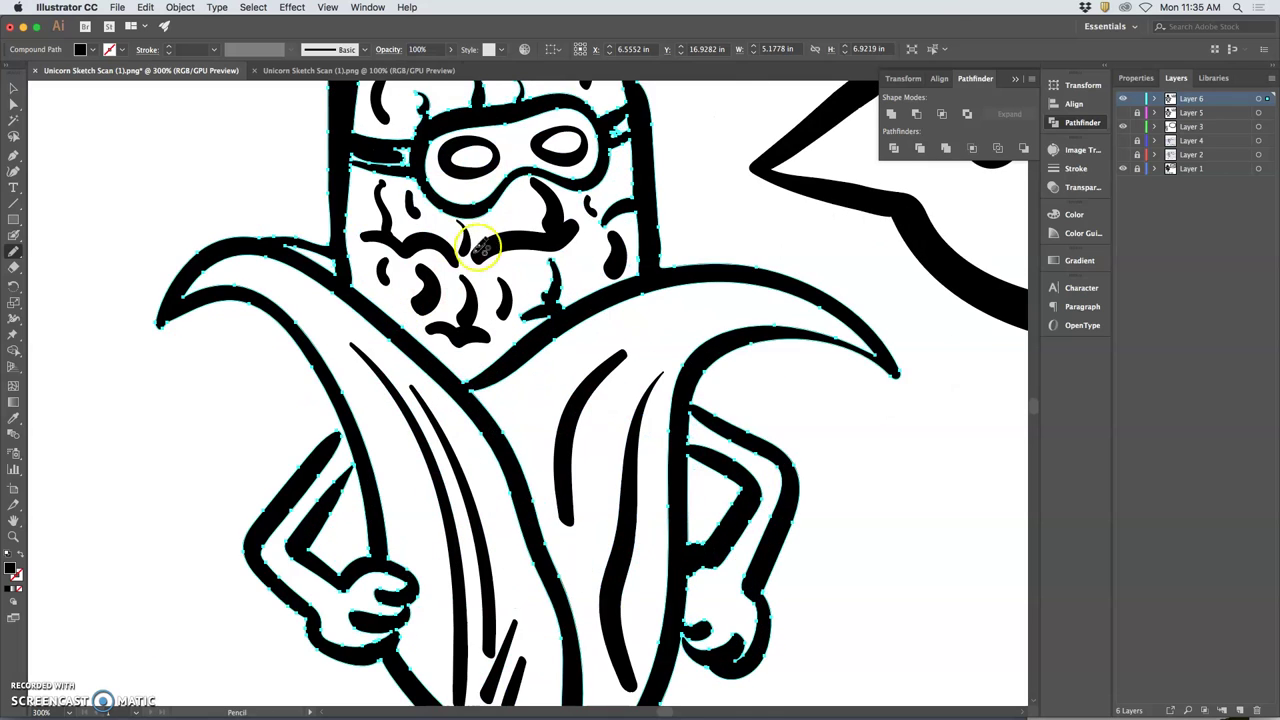
drag(480, 247, 457, 430)
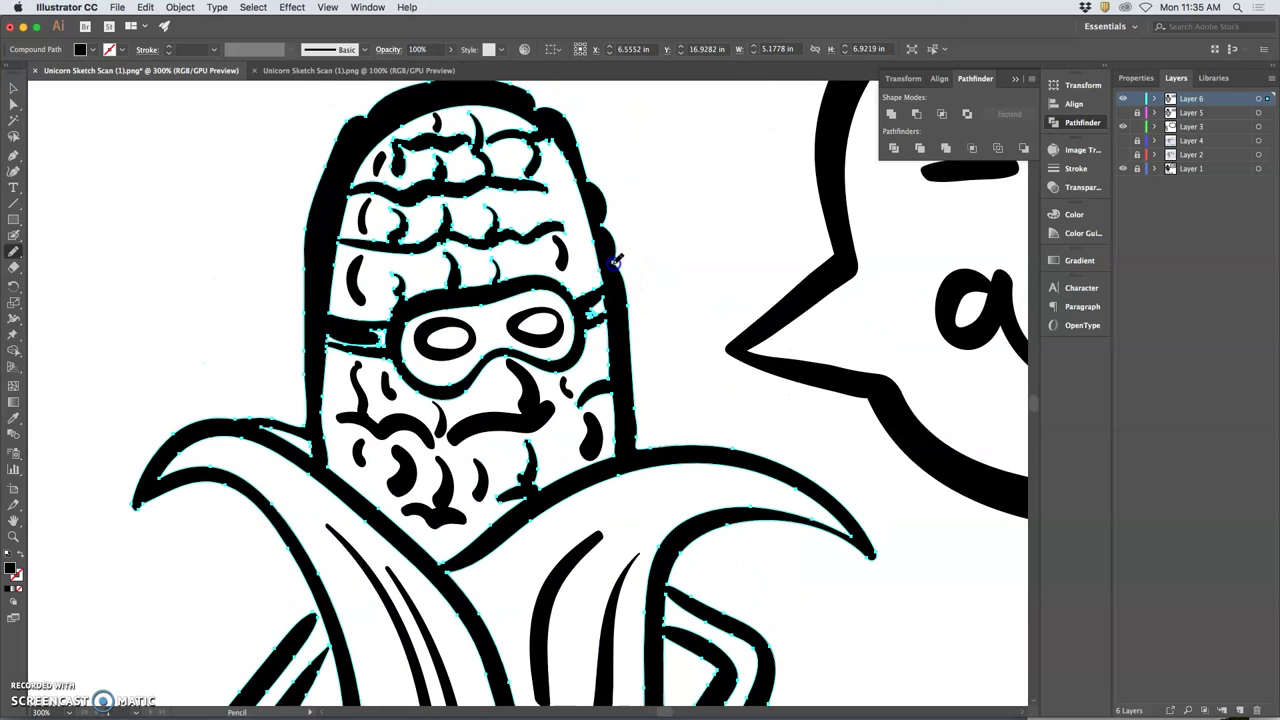
drag(620, 280, 628, 402)
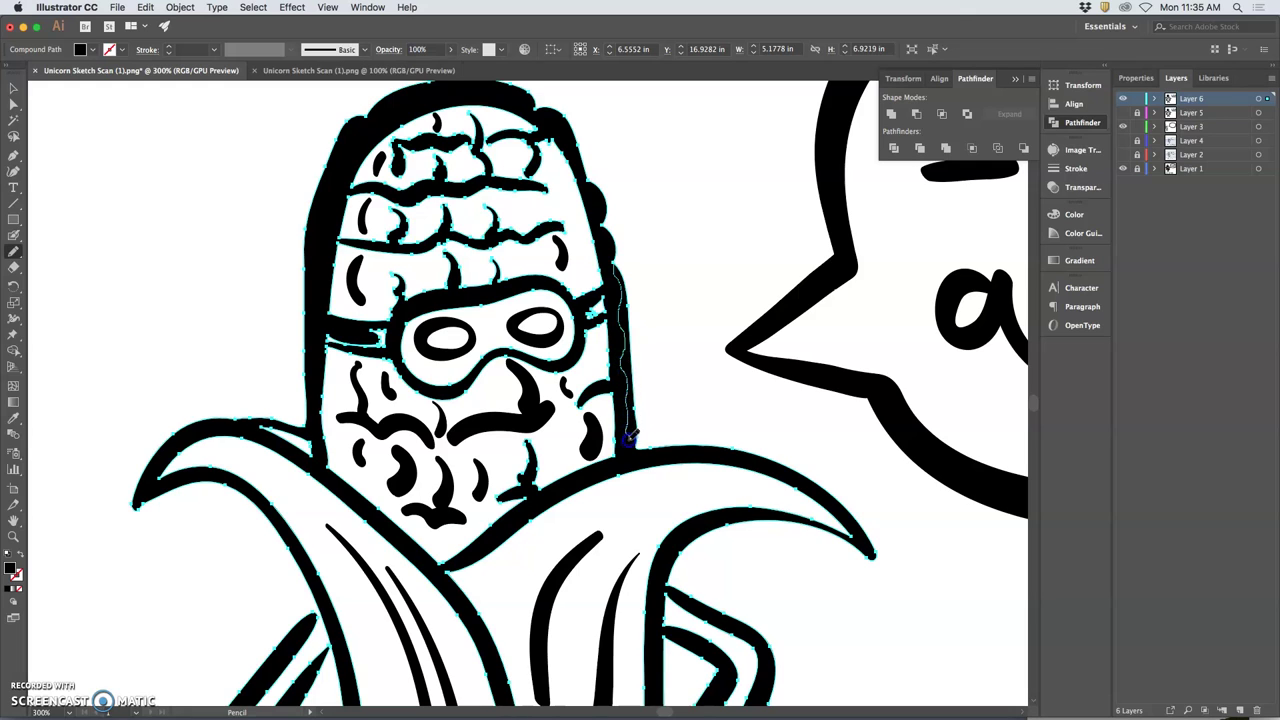
drag(638, 445, 640, 448)
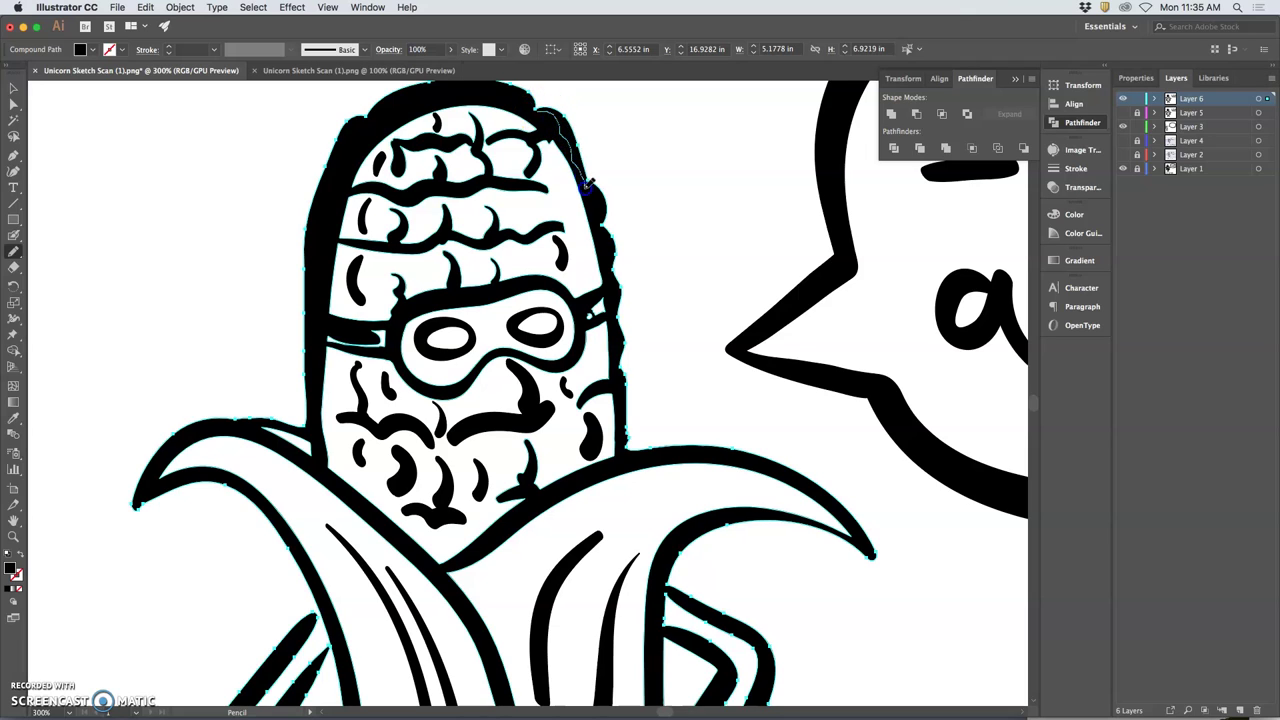
drag(601, 225, 609, 249)
drag(619, 317, 616, 315)
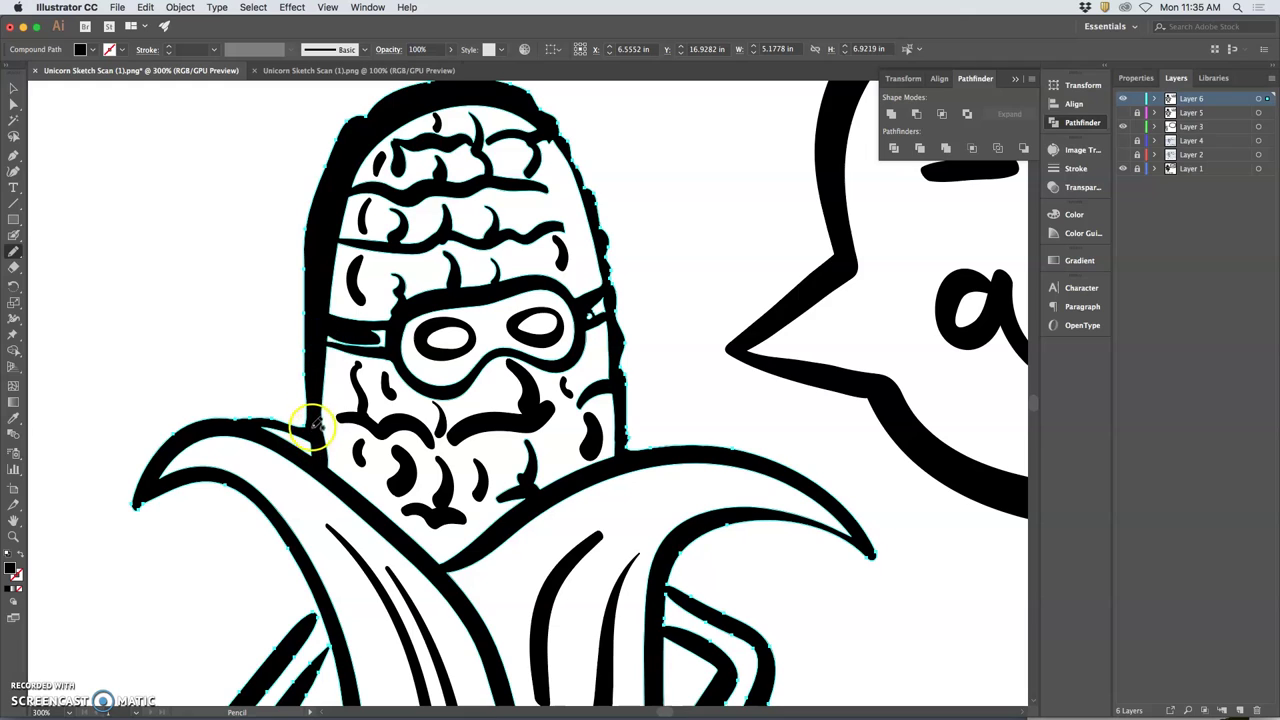
Redraw the outer left edge and the crown of the corn's head as one continuous line of kernel bumps.
drag(308, 426, 316, 228)
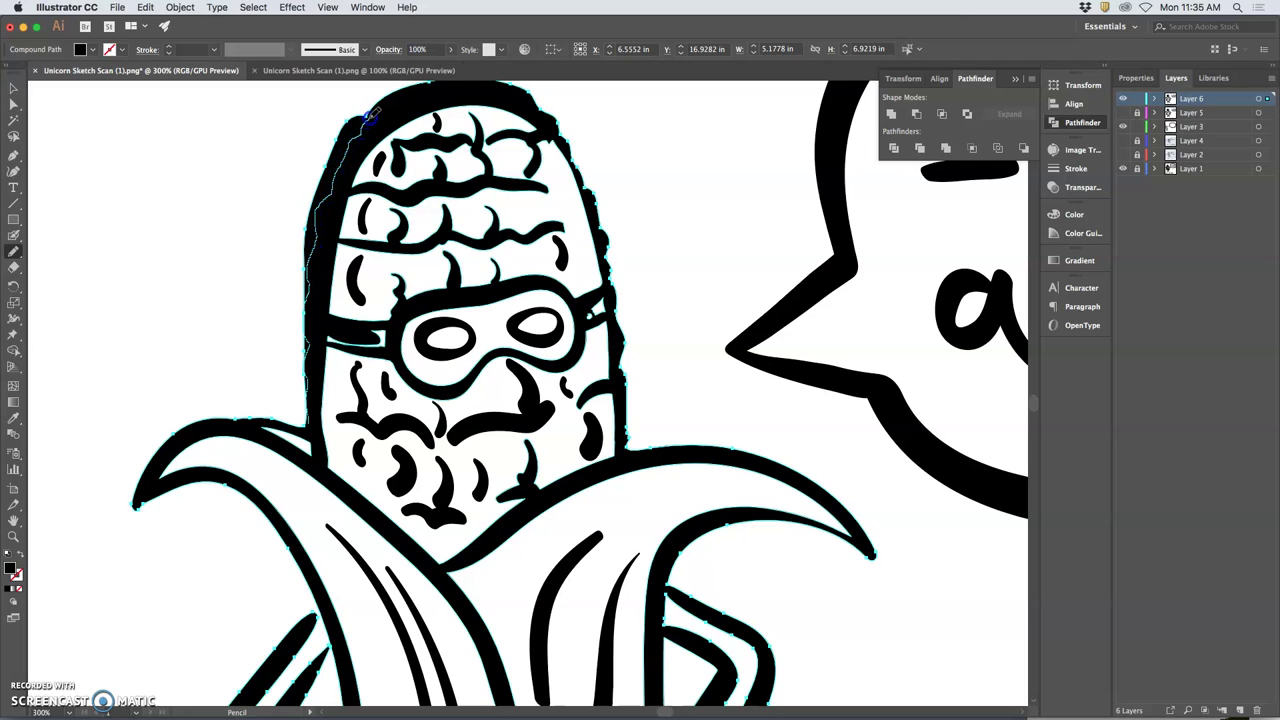
mouse_move(392, 95)
mouse_down()
mouse_move(438, 82)
mouse_move(488, 92)
mouse_up()
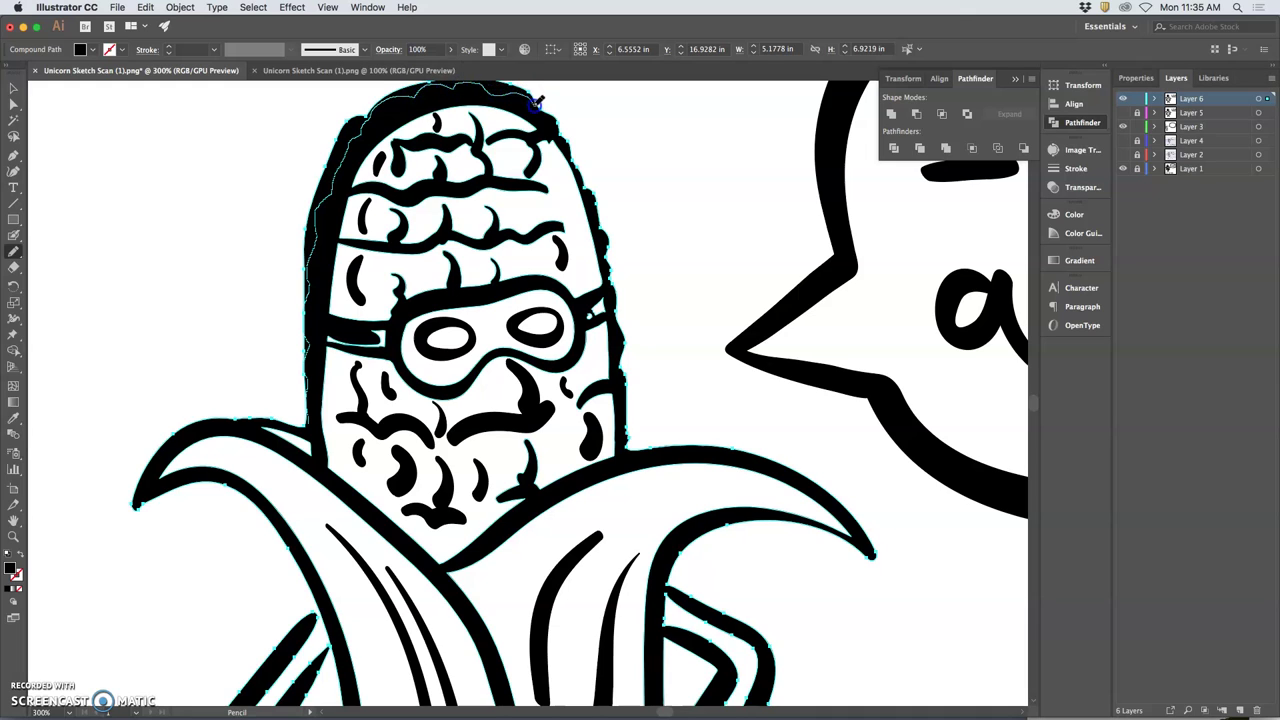
drag(543, 111, 546, 116)
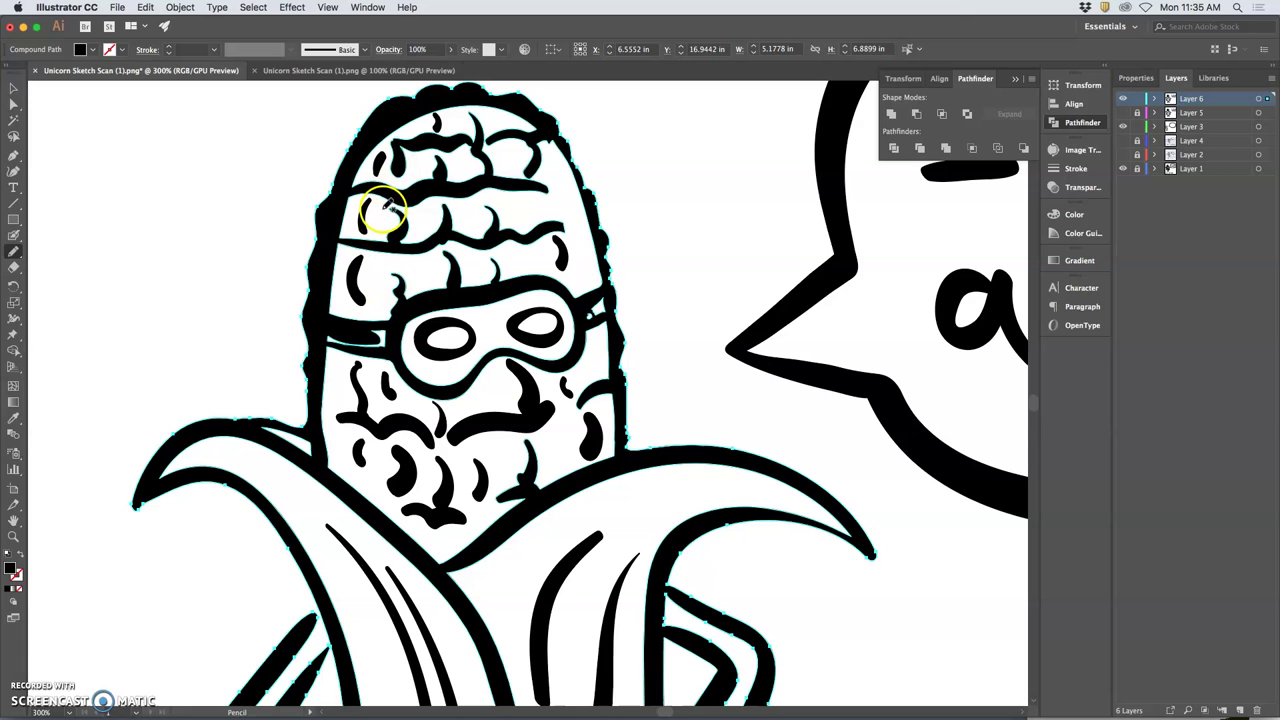
Reshape the inner left edge of the head outline with matching bumps, from the second kernel row down past the mask strap to the husk.
super+click(335, 207)
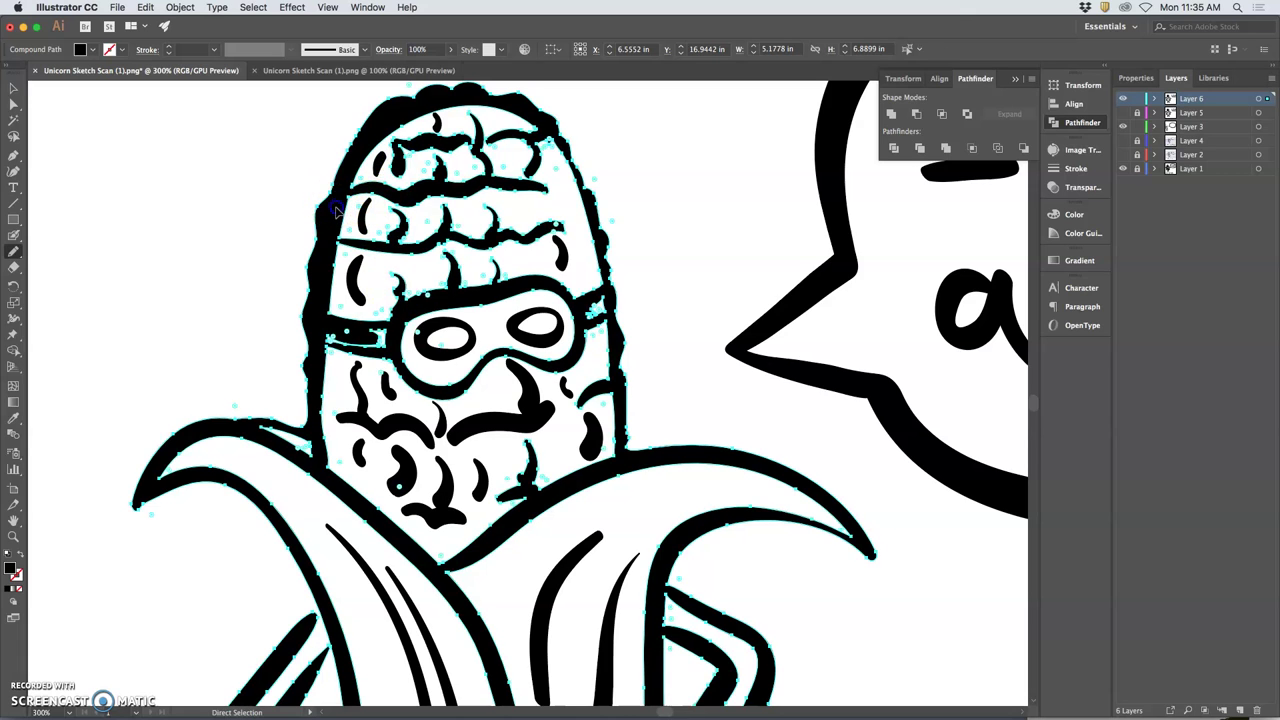
drag(346, 208, 338, 245)
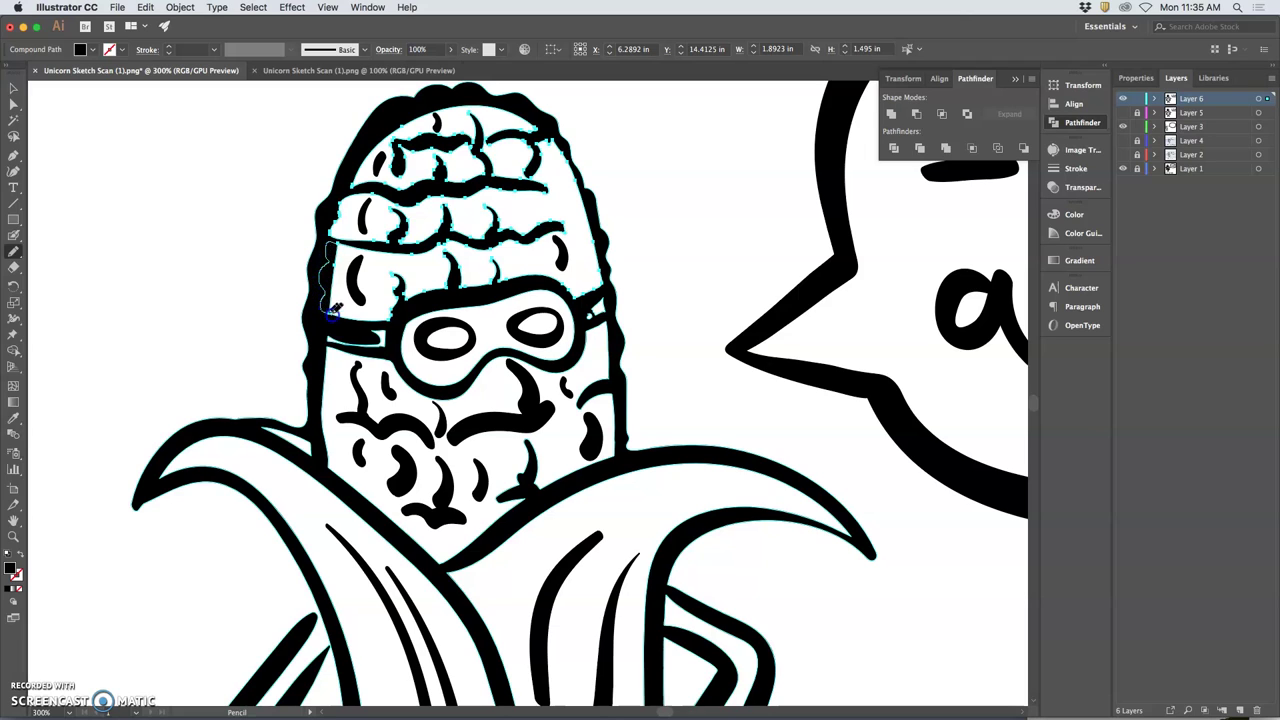
mouse_move(333, 308)
mouse_down()
mouse_move(343, 330)
mouse_move(337, 242)
mouse_up()
mouse_move(321, 312)
mouse_down()
mouse_move(402, 335)
mouse_move(339, 381)
mouse_move(320, 349)
mouse_up()
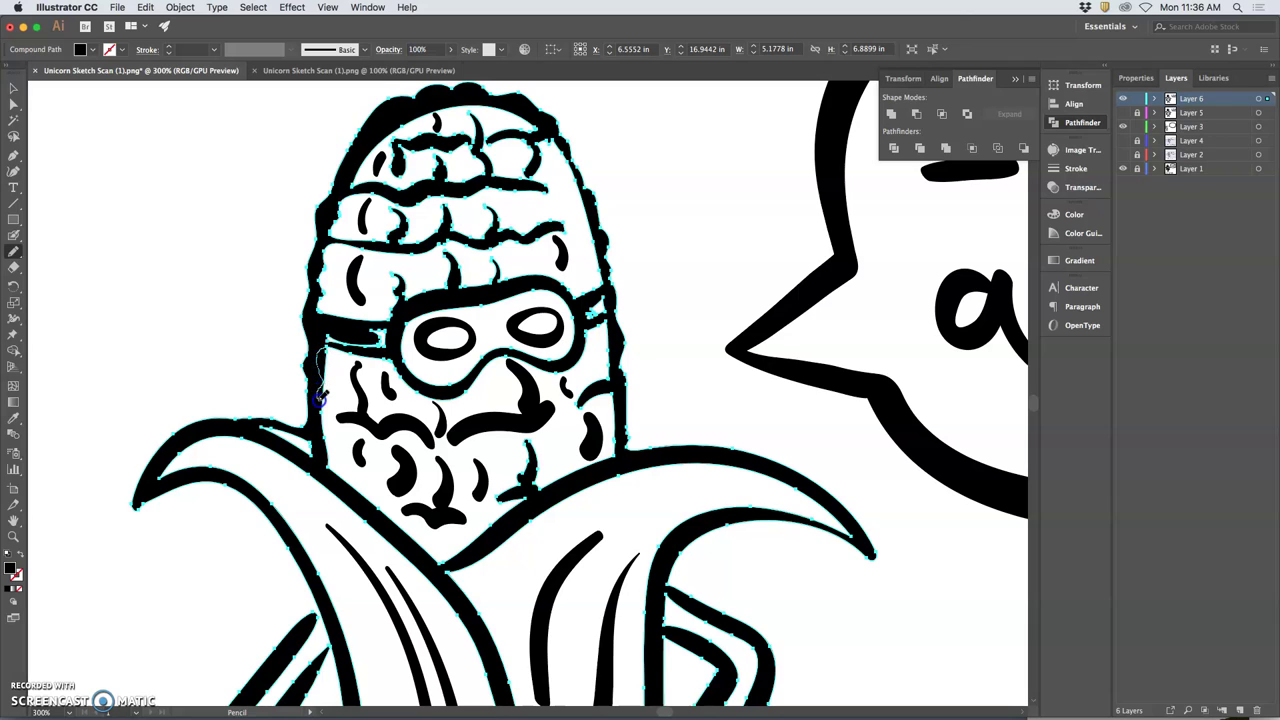
drag(321, 430, 332, 468)
Reshape the inner outline of the corn's head into kernel bumps along the upper left side and across the crown.
click(369, 170)
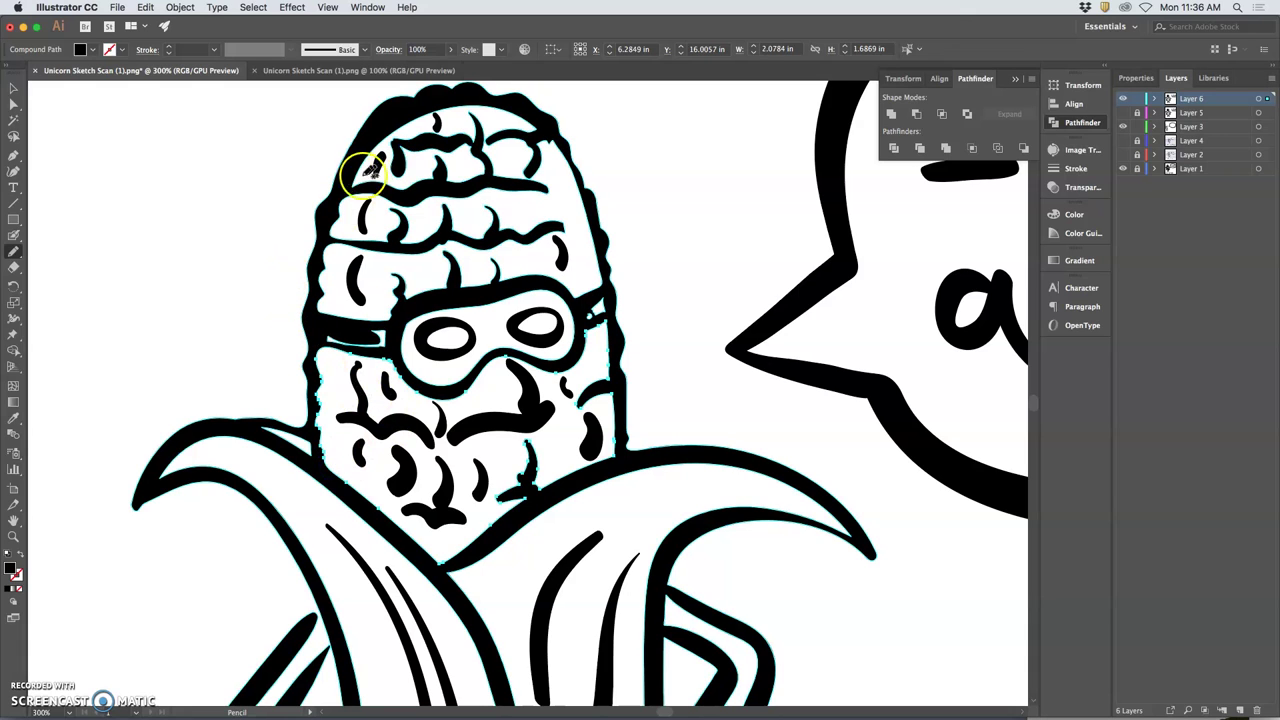
super+click(362, 161)
drag(351, 187, 351, 186)
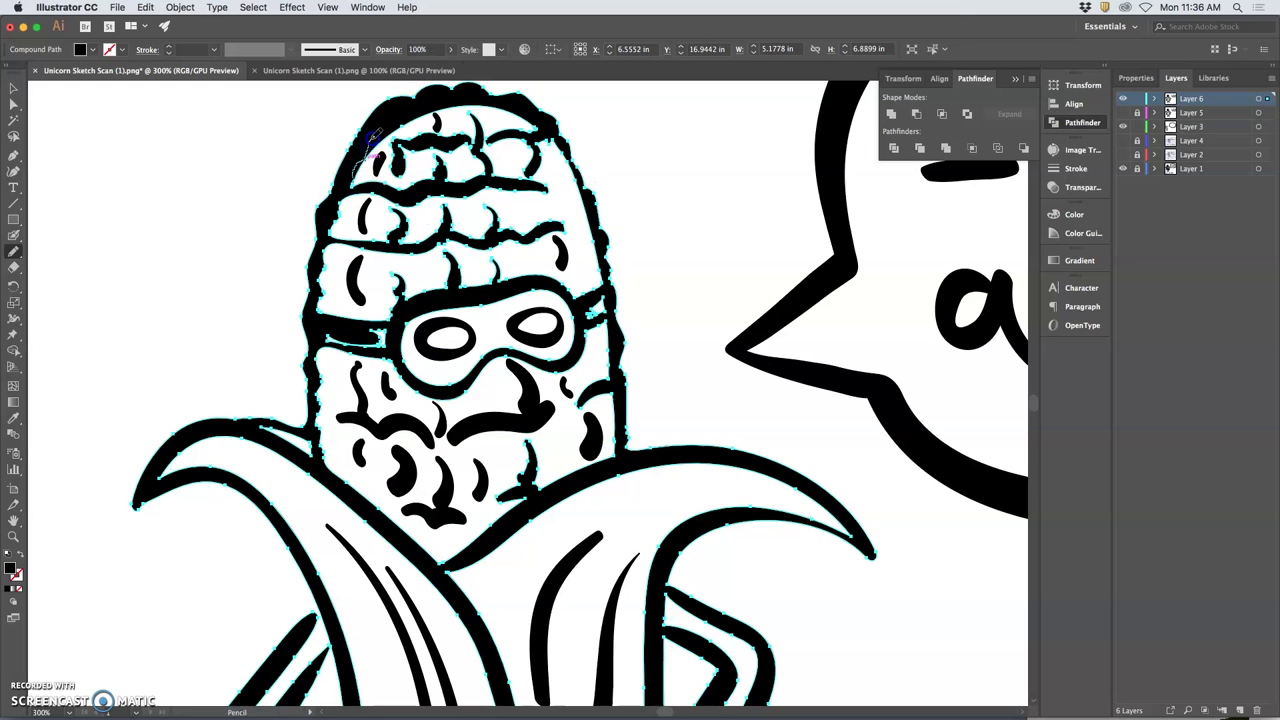
mouse_move(408, 120)
mouse_down()
mouse_move(436, 100)
mouse_move(493, 101)
mouse_move(535, 110)
mouse_move(540, 126)
mouse_up()
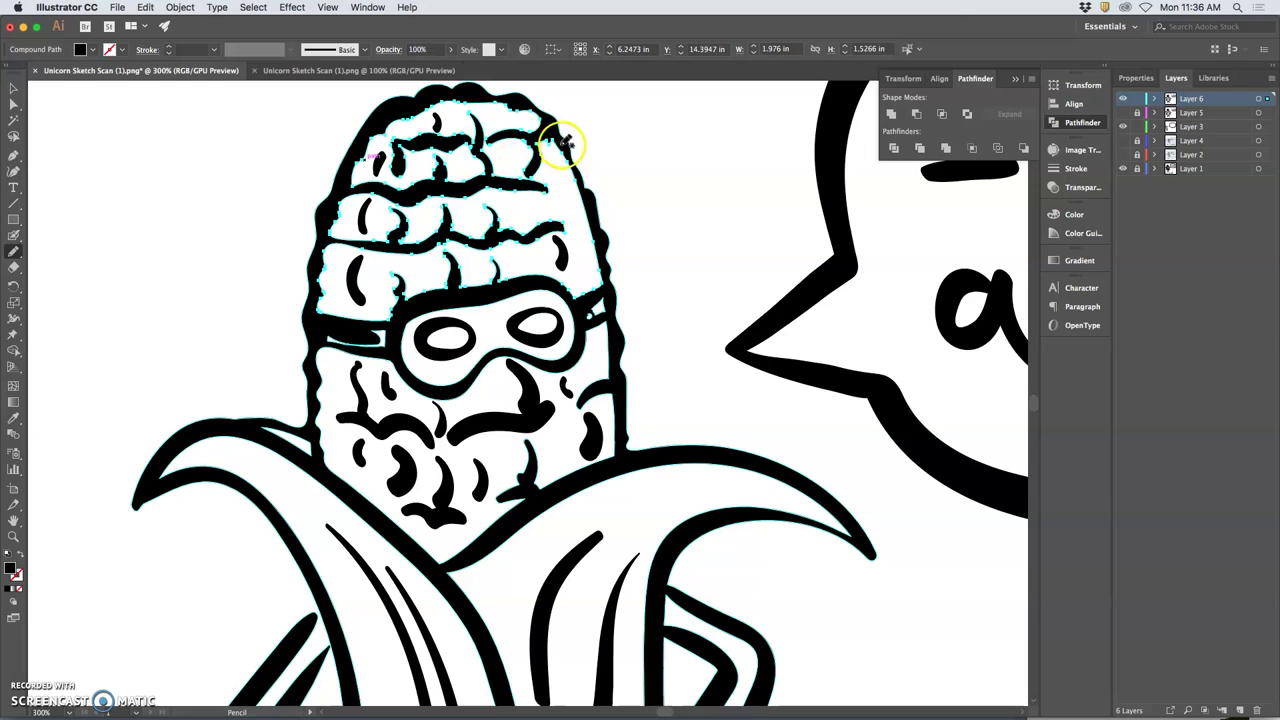
Redraw the inner right edge of the head outline with kernel bumps from the crown down to the mask strap.
click(552, 142)
drag(573, 178, 583, 192)
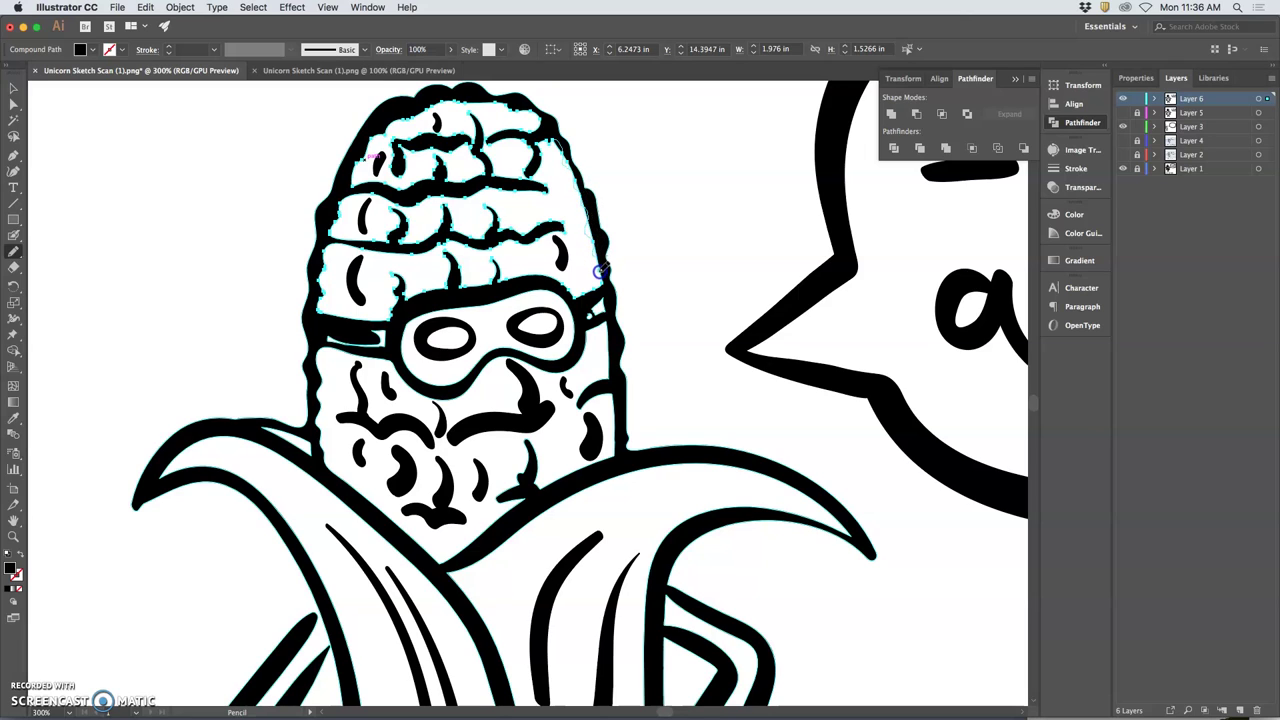
drag(600, 277, 599, 289)
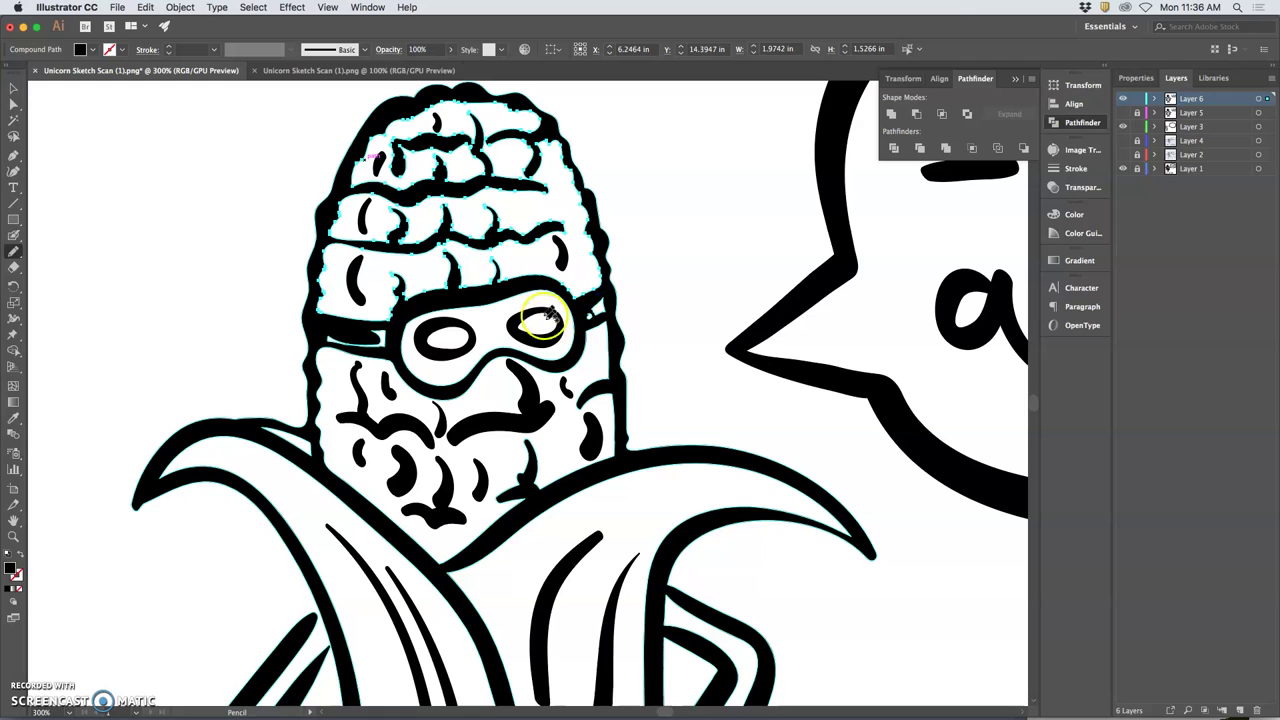
Continue the kernel bumps on the head's inner right edge from below the mask strap to the husk, and deselect the artwork.
super+click(613, 337)
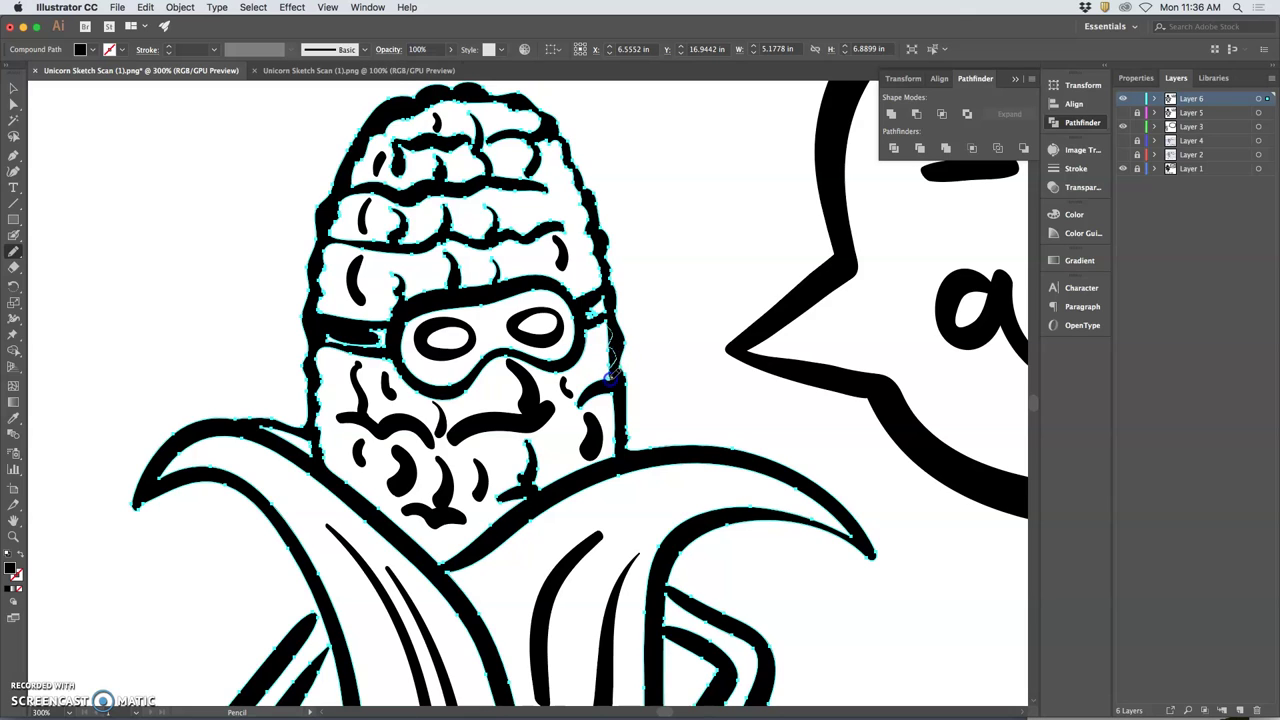
click(618, 398)
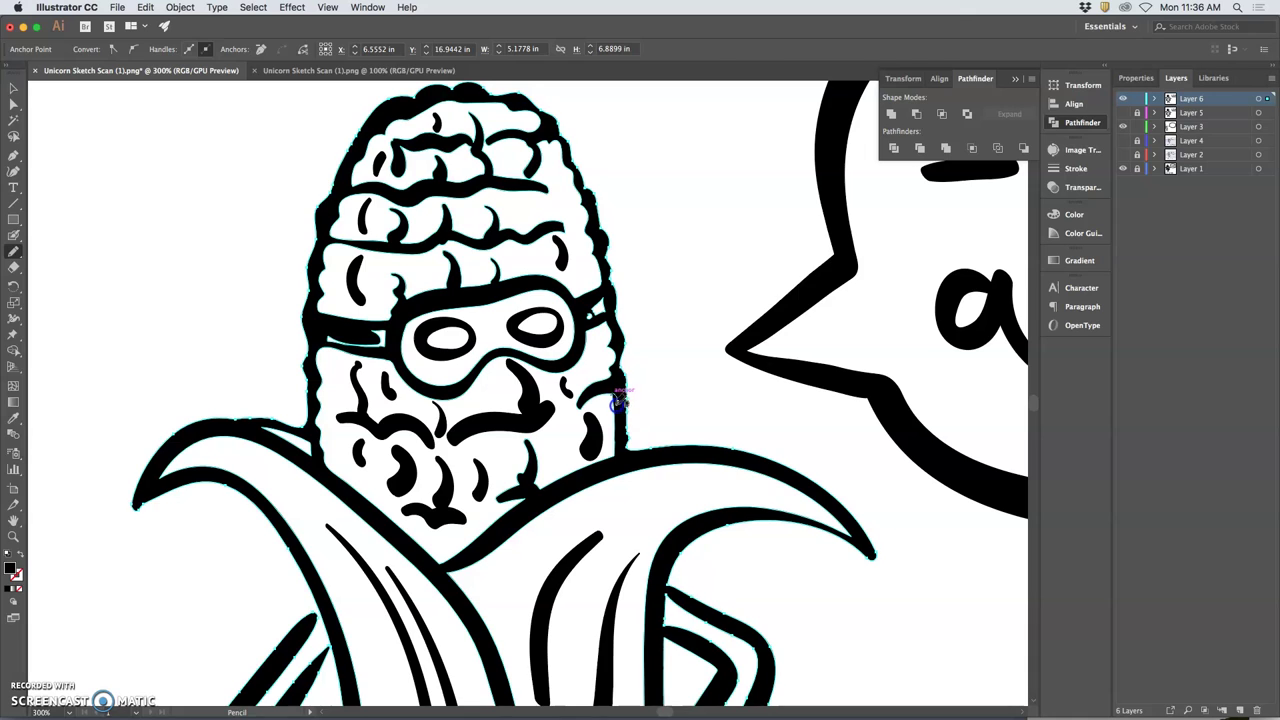
click(618, 403)
super+click(618, 391)
super+click(618, 391)
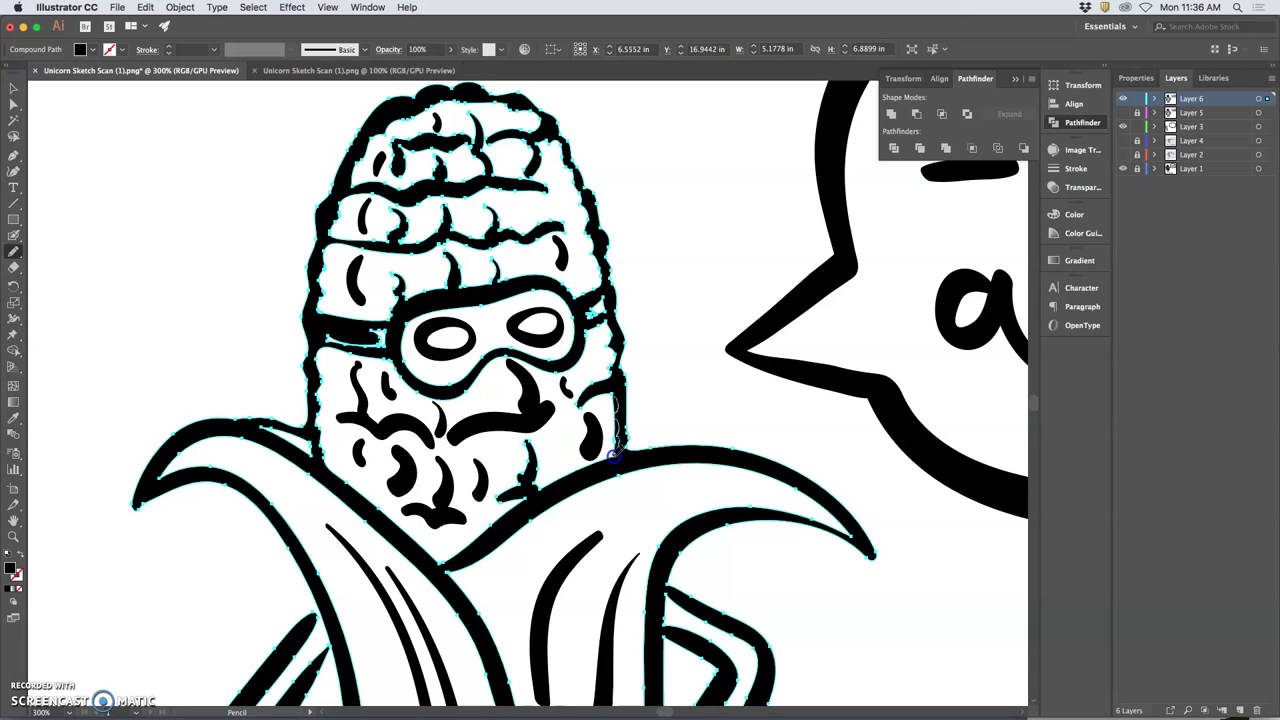
super+click(651, 391)
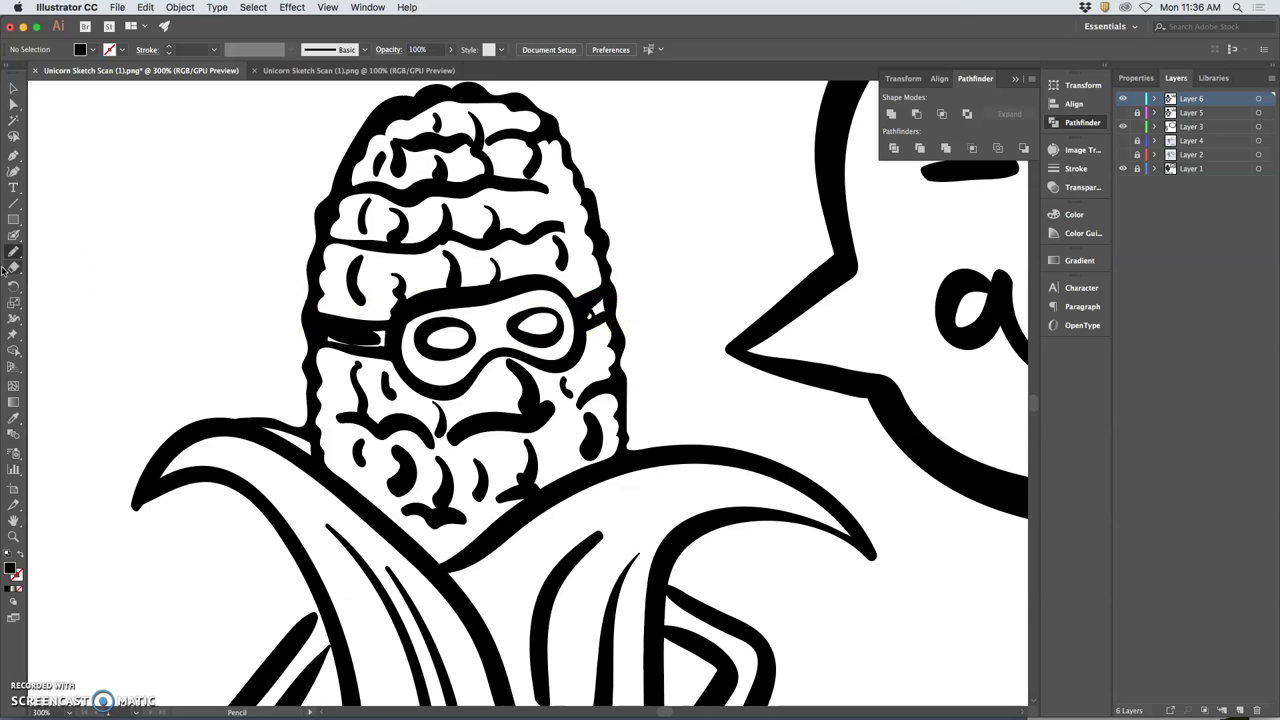
With the Blob Brush, touch up the right end of the mask strap and redraw a small kernel mark in the head's upper right.
click(13, 235)
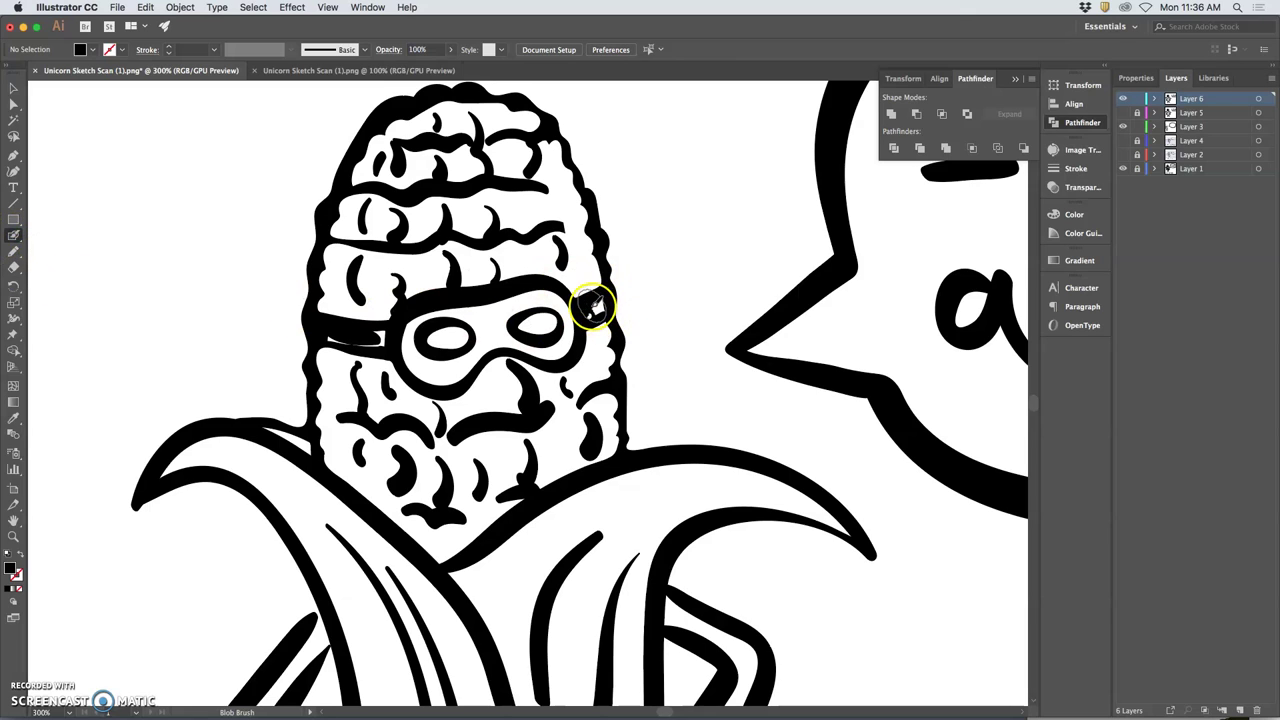
drag(595, 311, 594, 306)
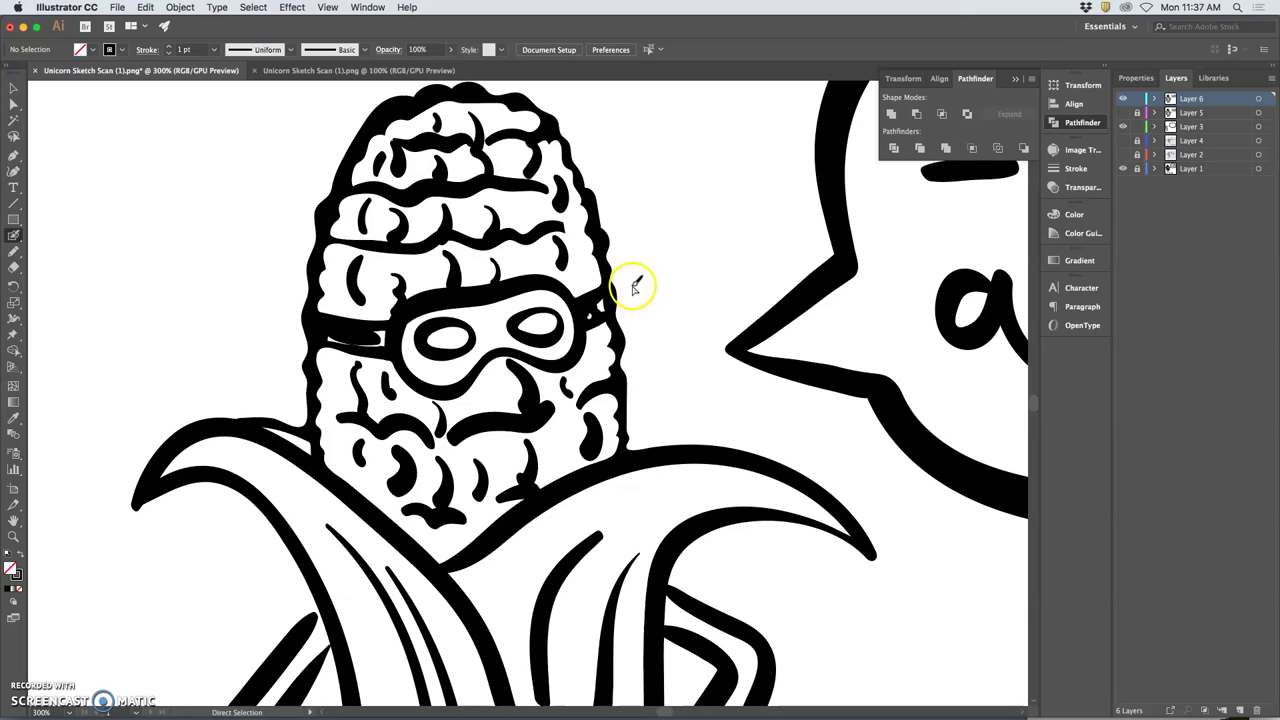
key(super+z)
drag(553, 184, 557, 198)
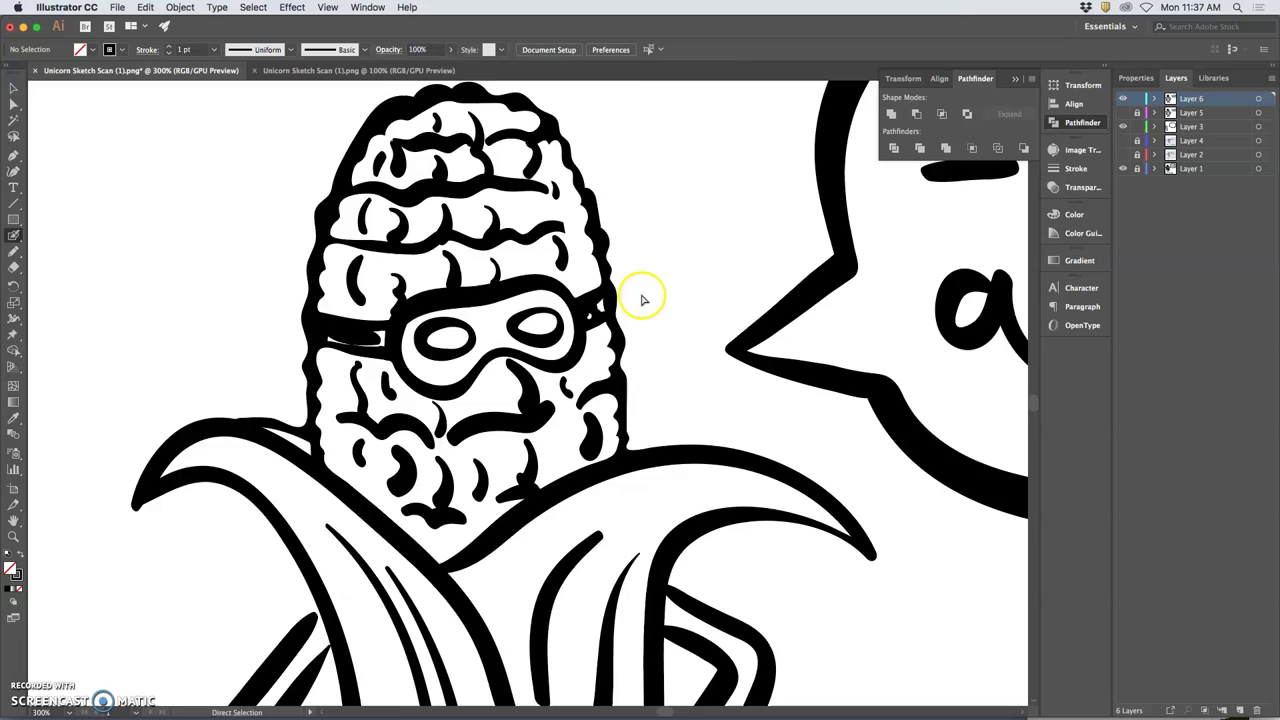
Hide Layer 1 so that only the reworked corn and the speech bubble are shown on the artboard.
key(super+minus)
key(super+minus)
key(super+minus)
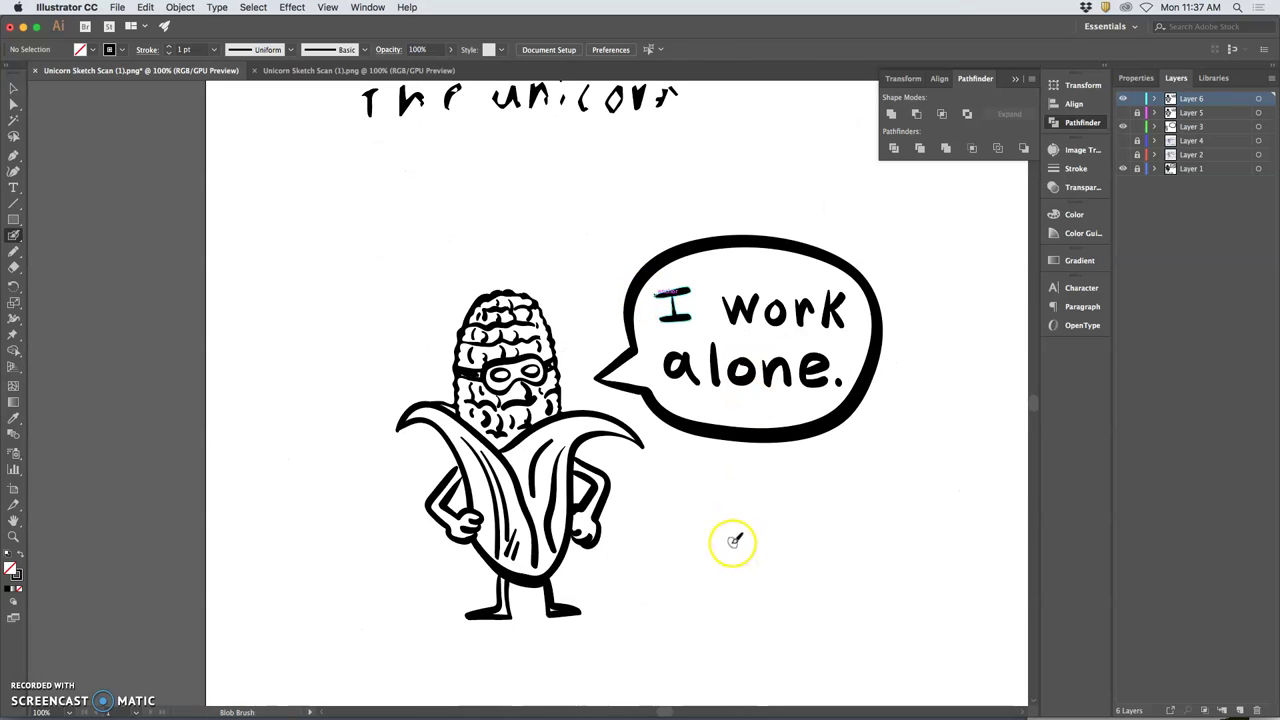
key(super+minus)
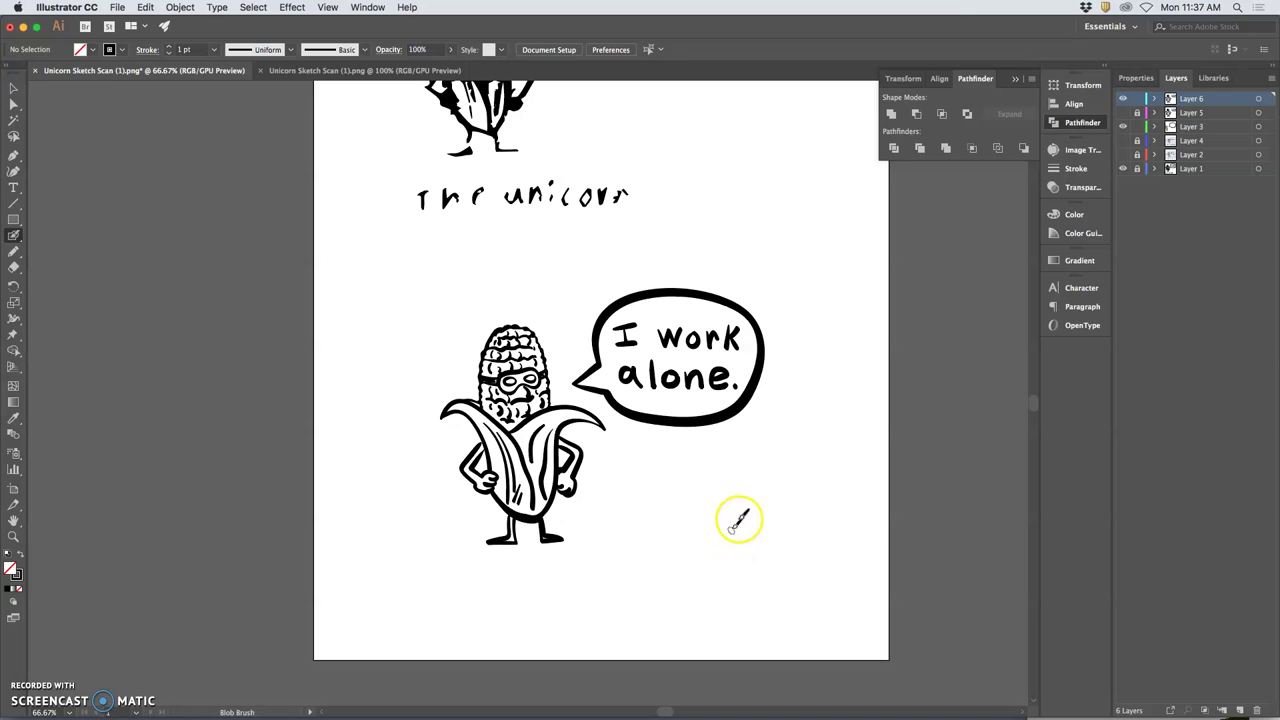
click(1136, 168)
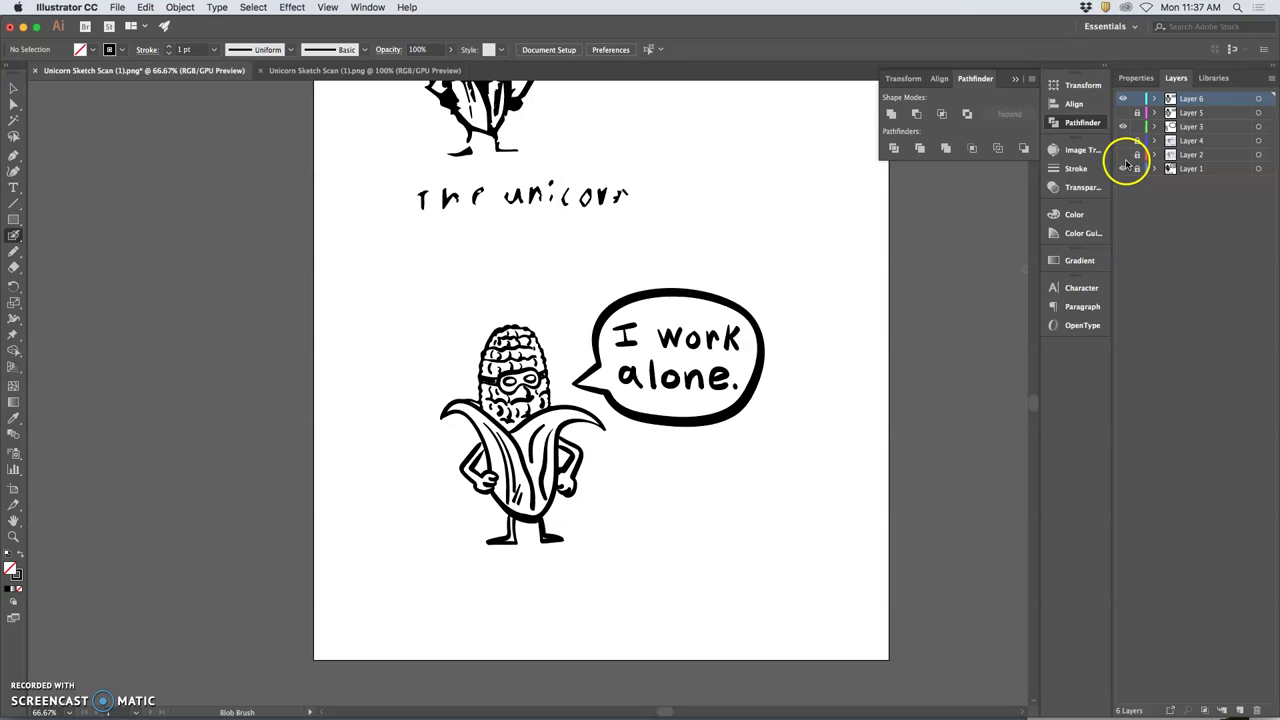
click(1123, 167)
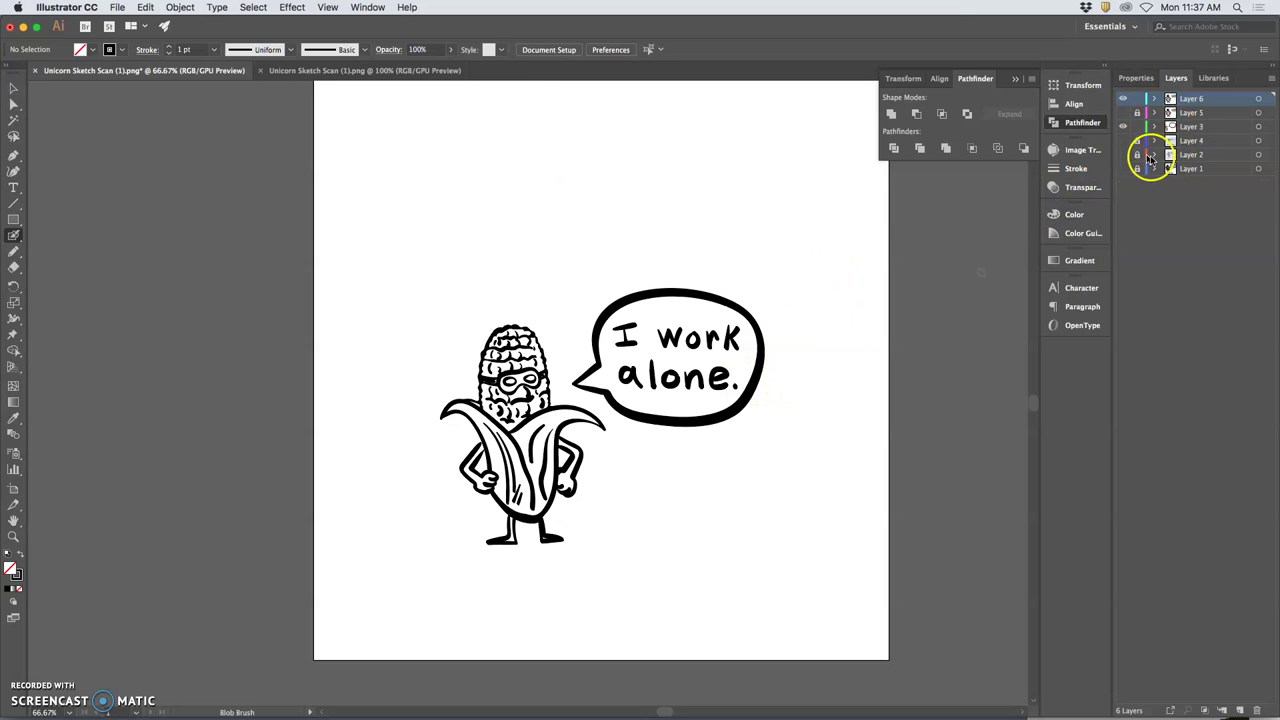
scroll(836, 220, right, 2)
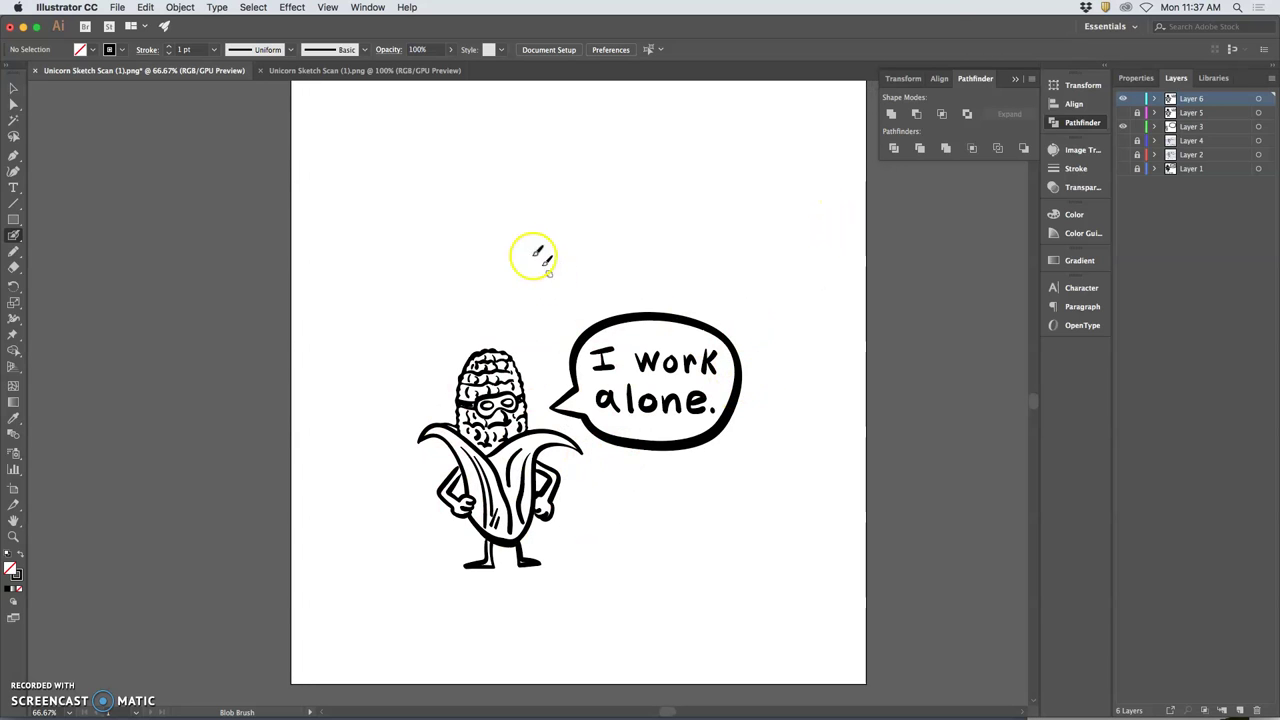
Save the artwork in the Assignment 7 folder as an Illustrator CC EPS named with the author's first name plus "Assign 7 Line Art Unicorn".
click(117, 7)
click(140, 121)
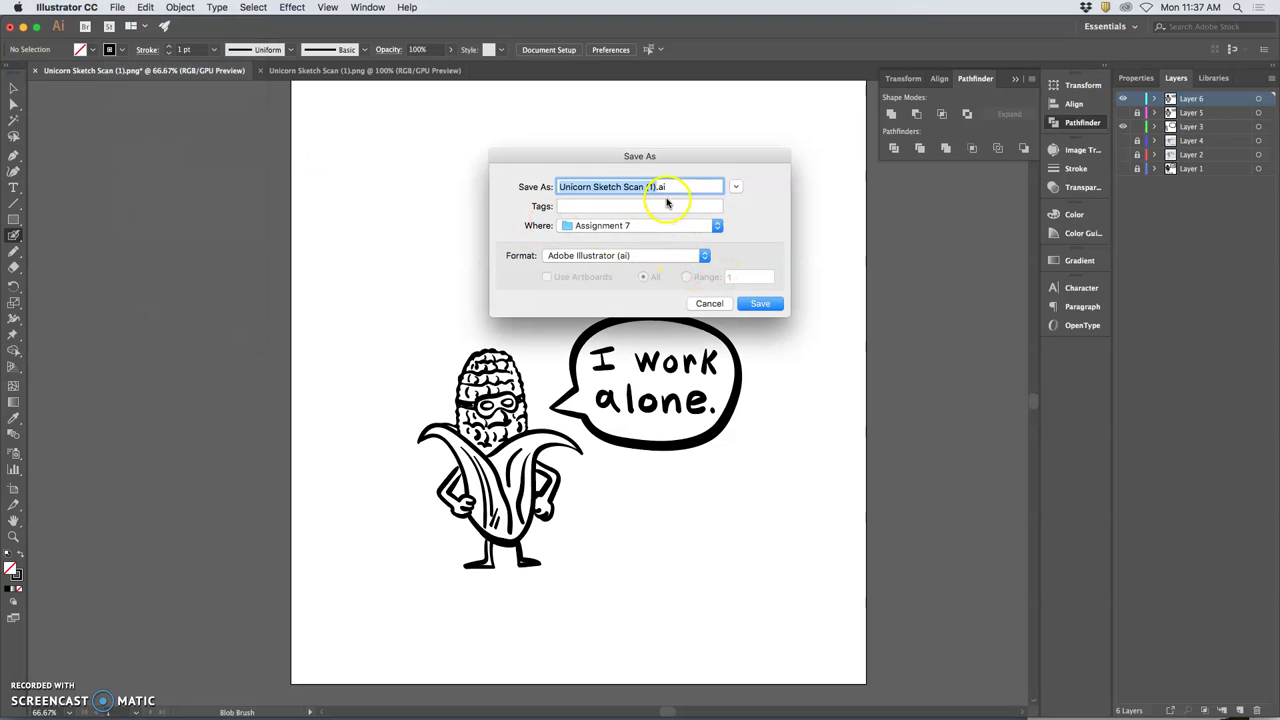
click(640, 255)
click(637, 267)
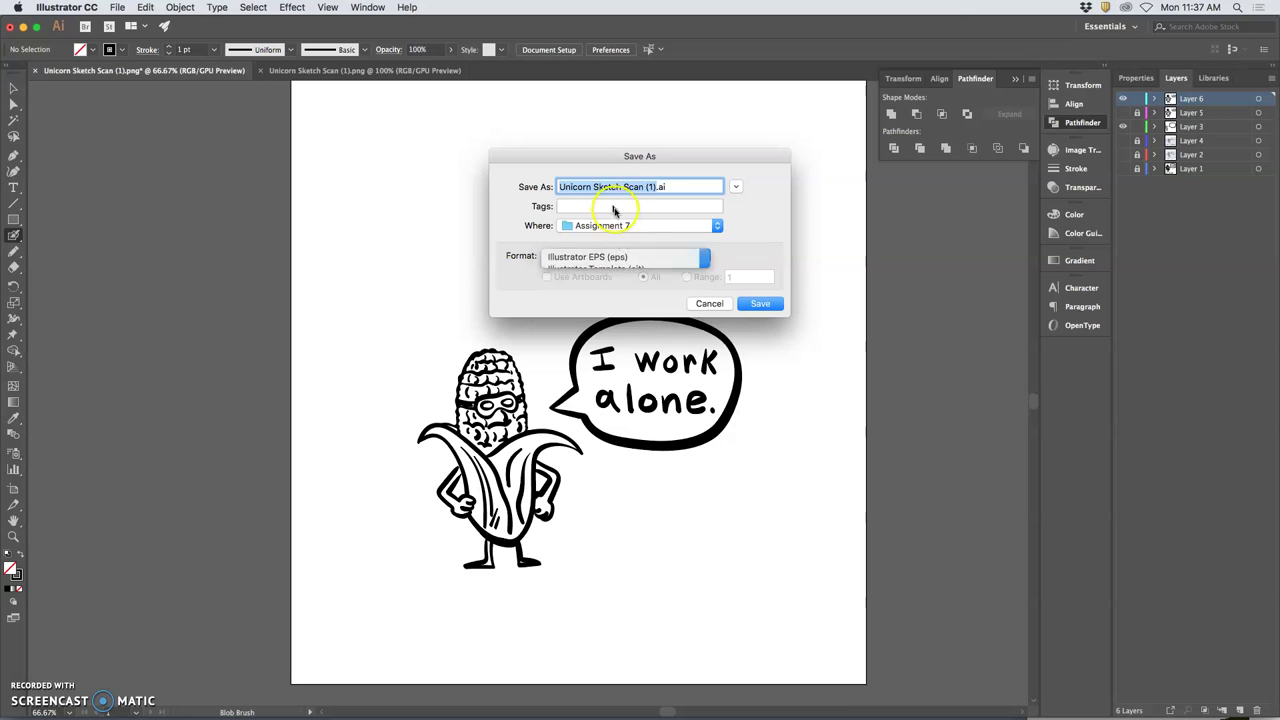
text(Karl Assign 7 Line Art U.eps)
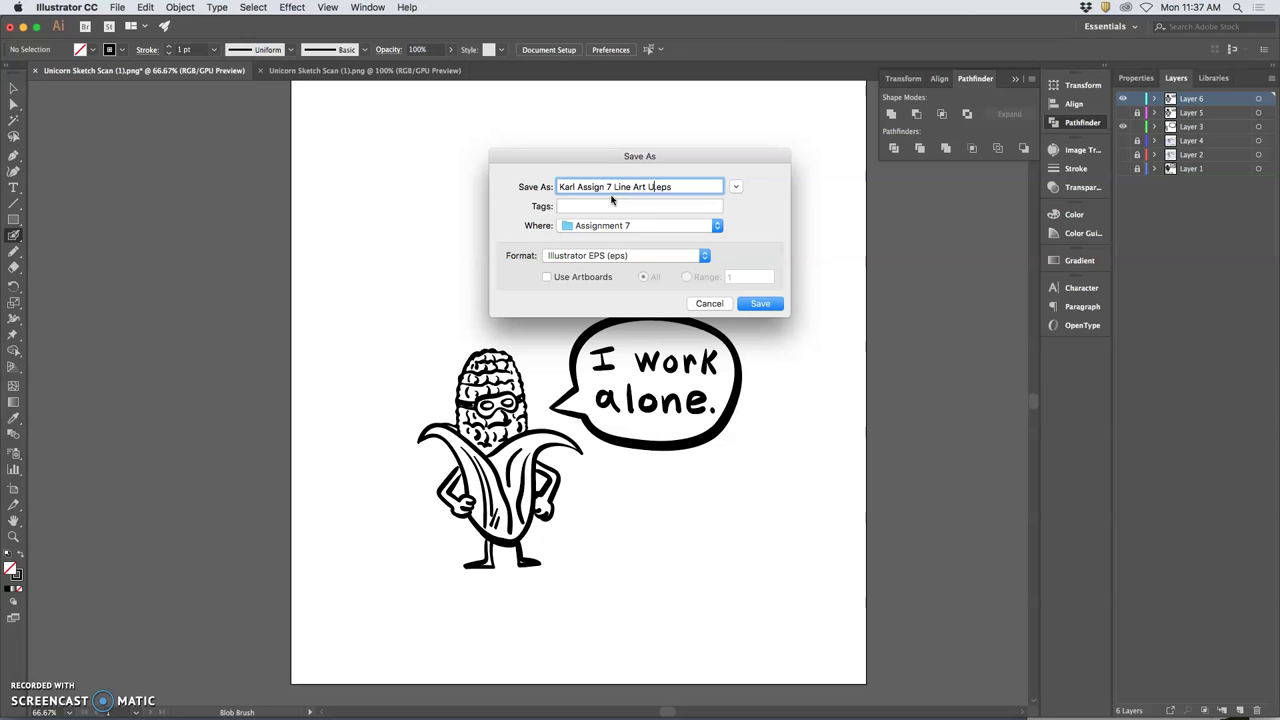
text(orn)
click(760, 304)
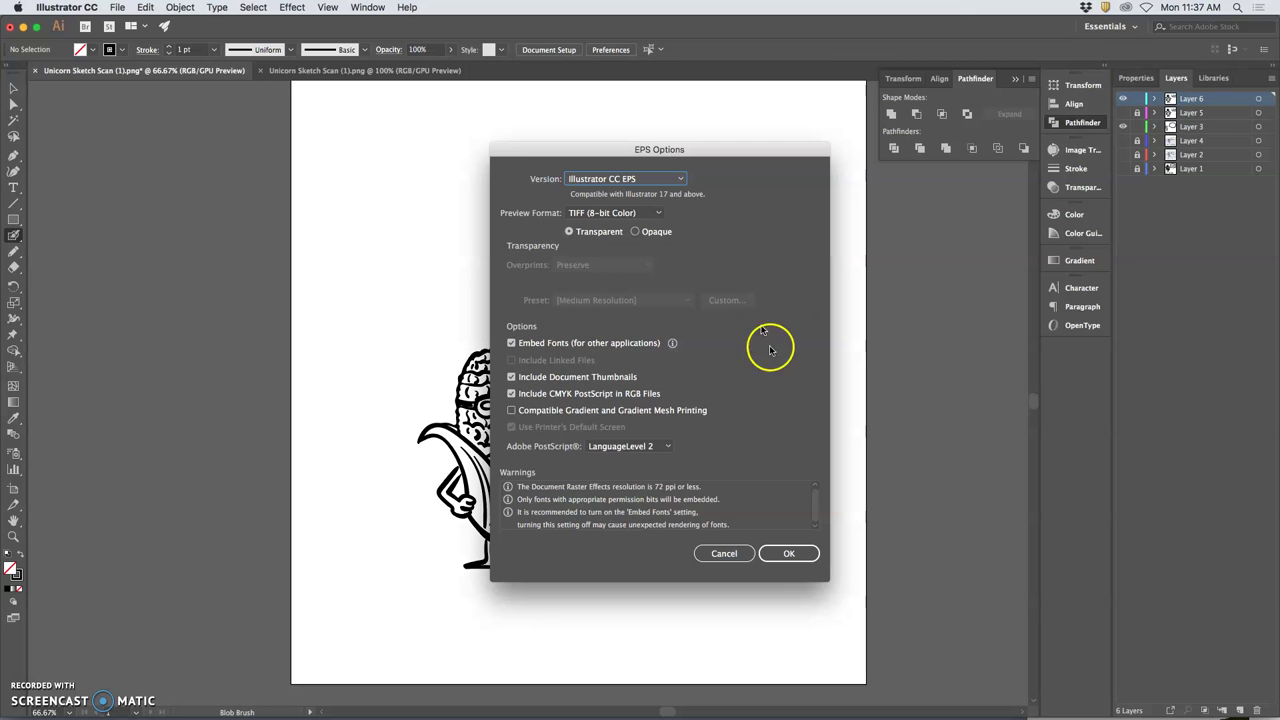
click(785, 555)
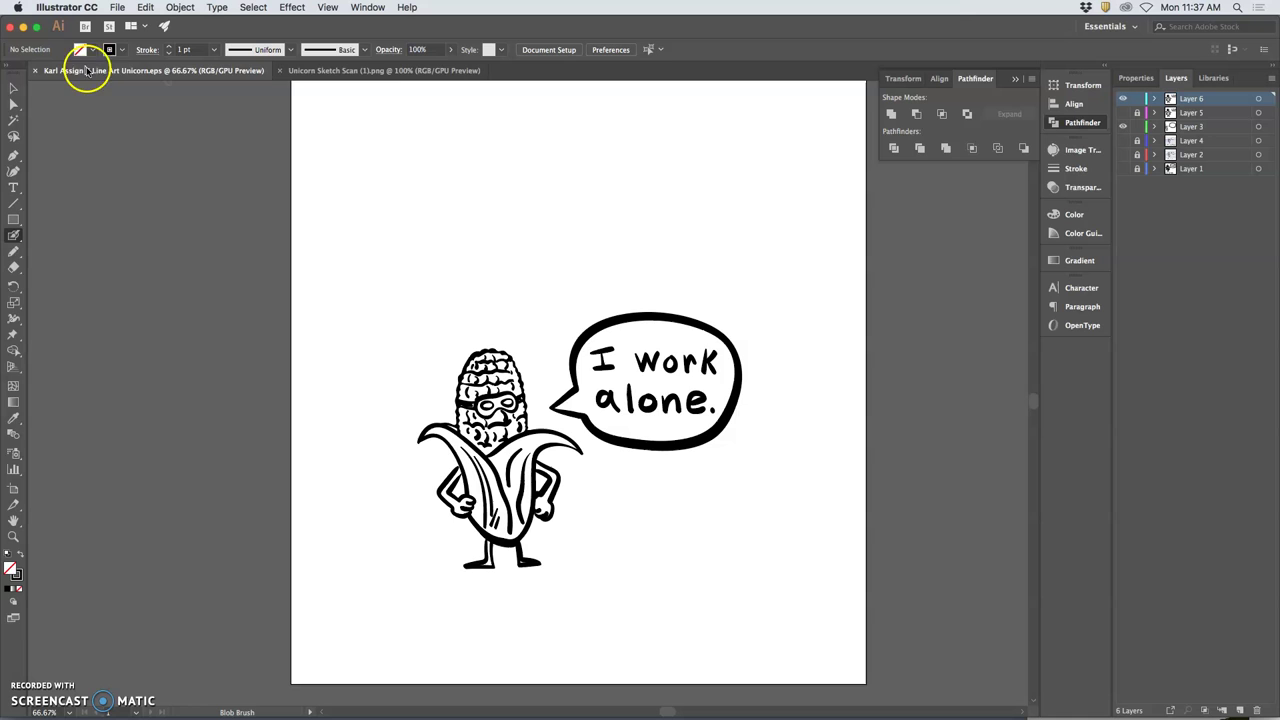
Close the leftover Unicorn Sketch Scan document and the saved Unicorn line art, and minimize the empty Illustrator window.
click(336, 72)
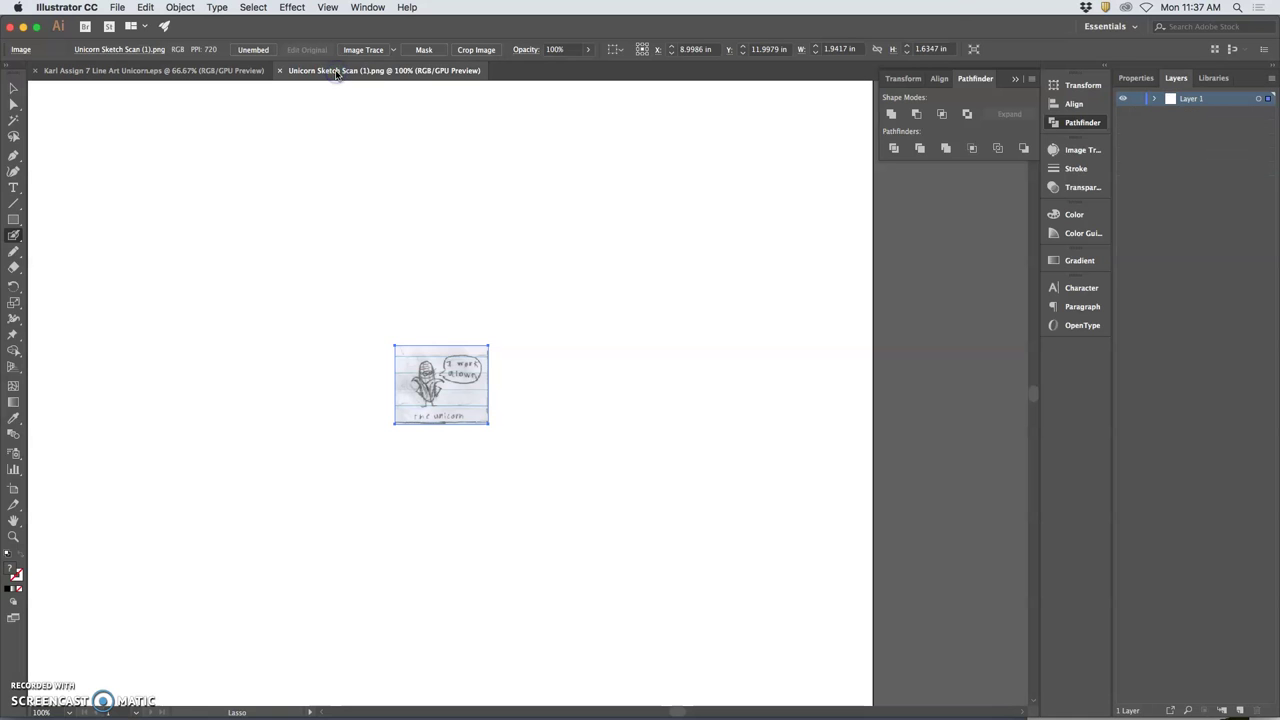
click(282, 70)
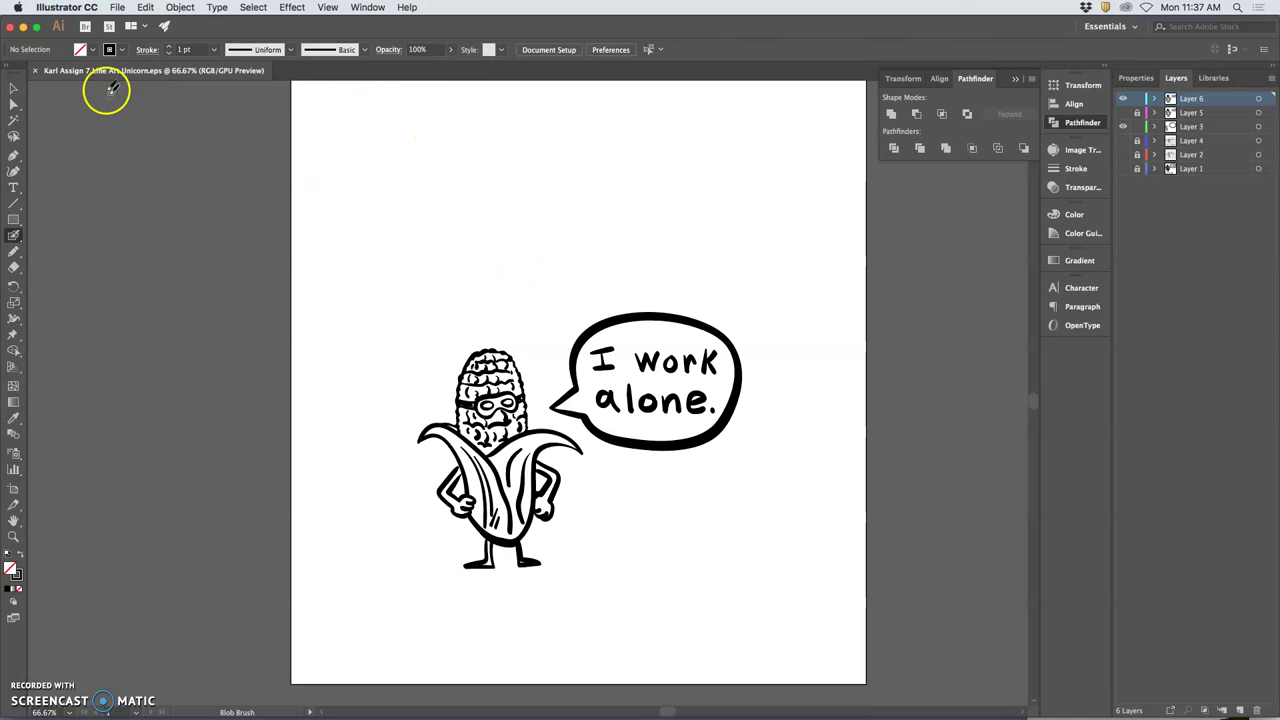
click(35, 72)
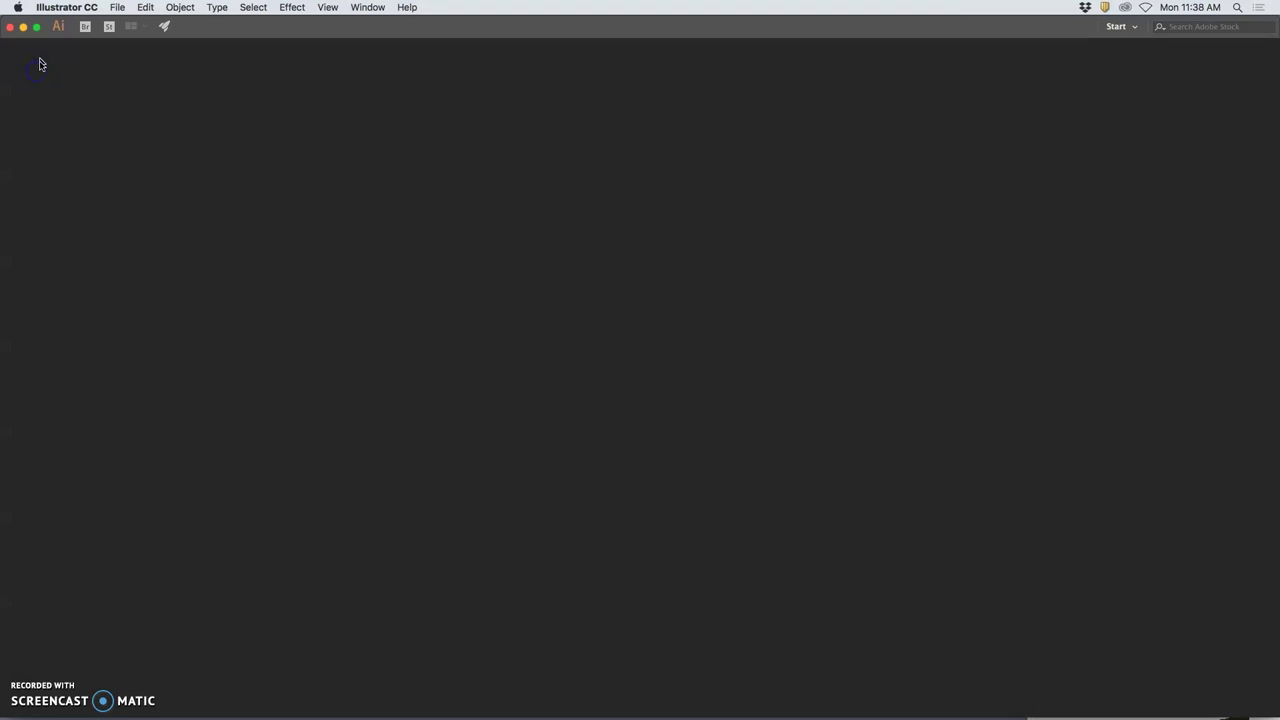
click(23, 26)
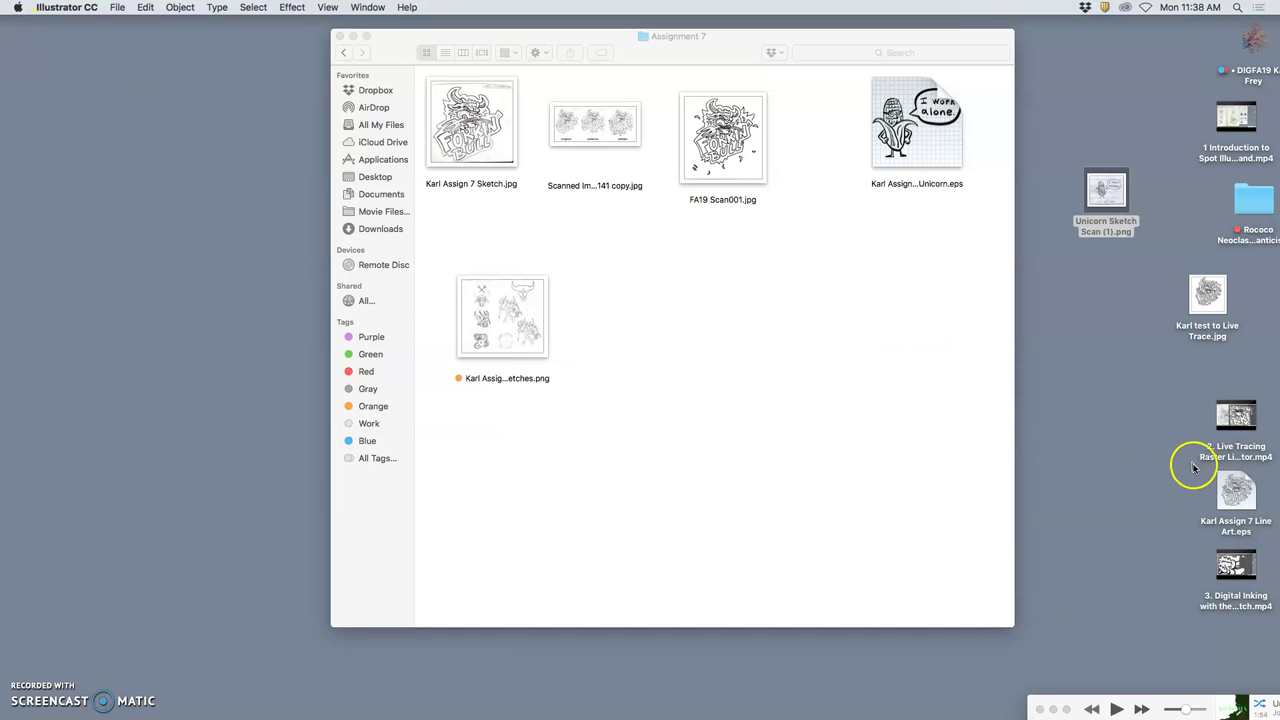
Preview the Assign 7 Line Art EPS on the desktop, and close it together with the Adjust Color window.
double_click(1230, 490)
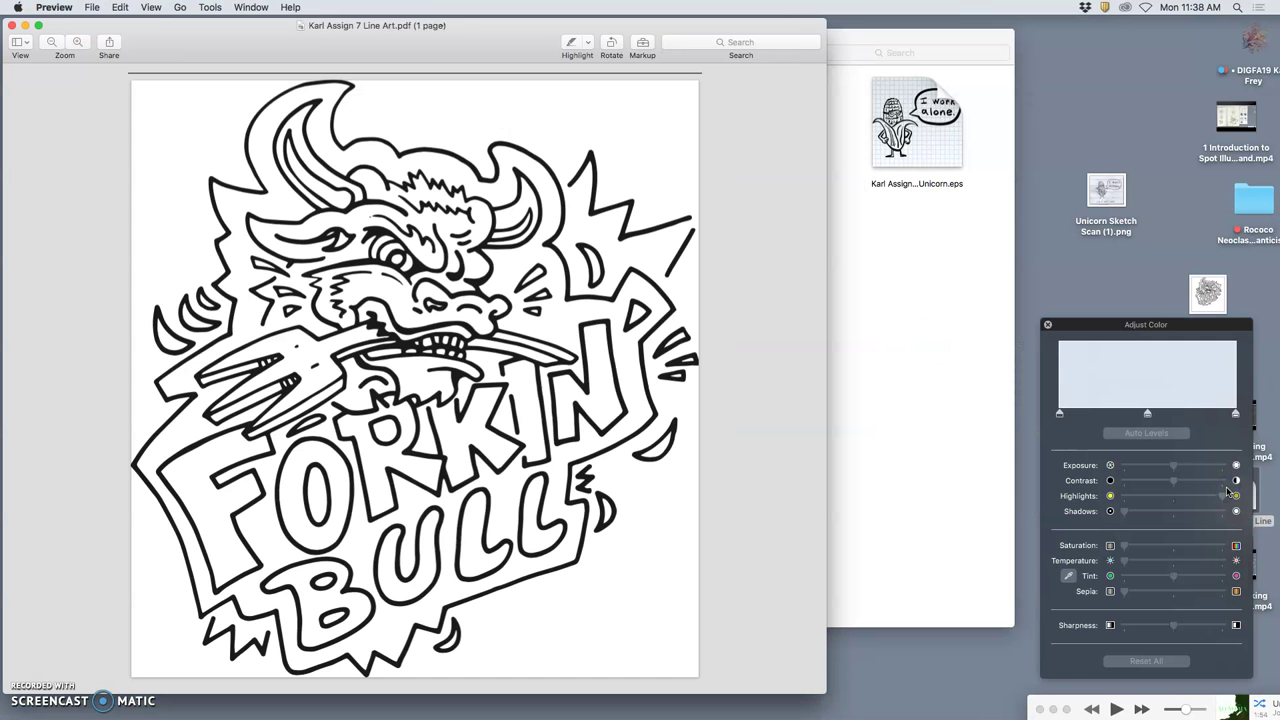
click(752, 372)
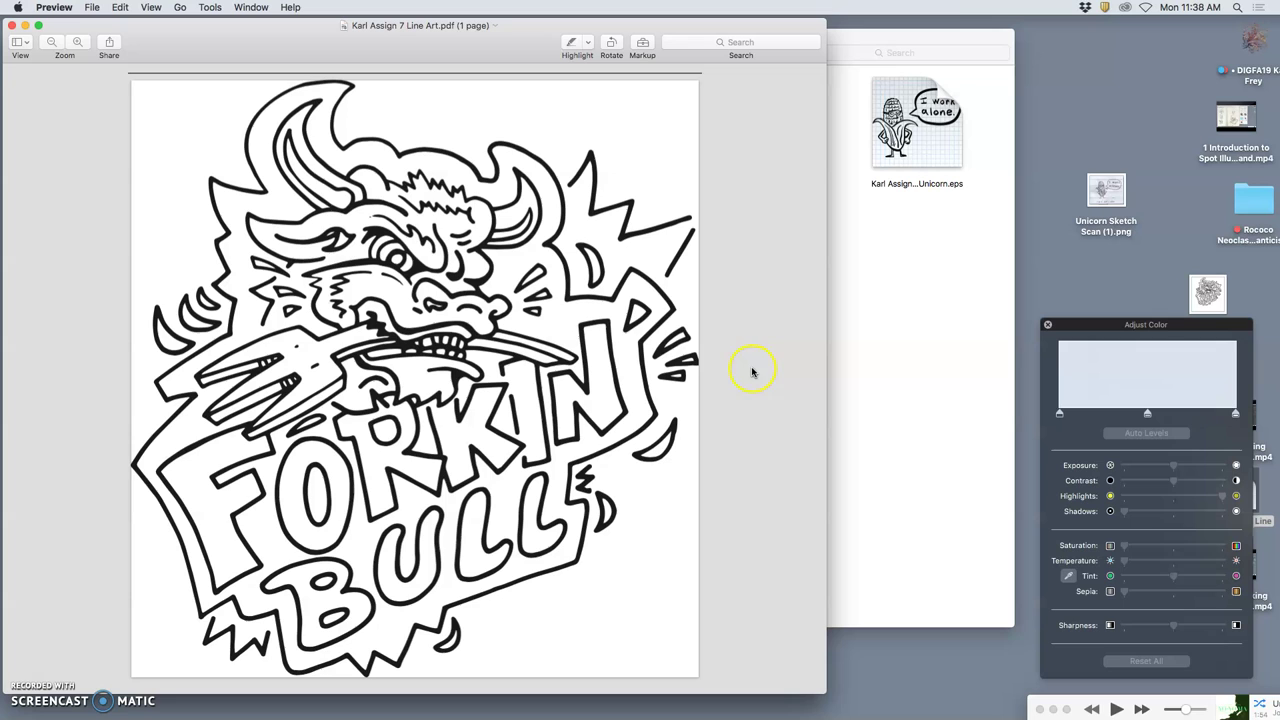
click(13, 26)
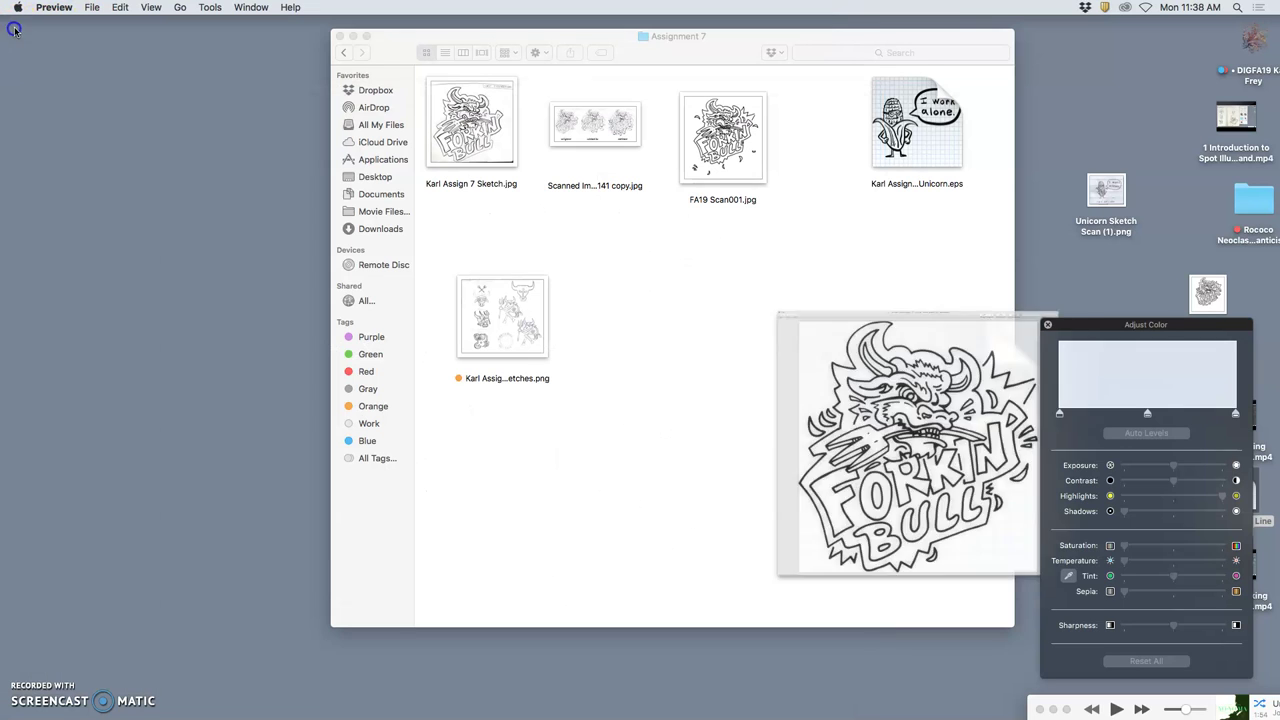
click(1047, 324)
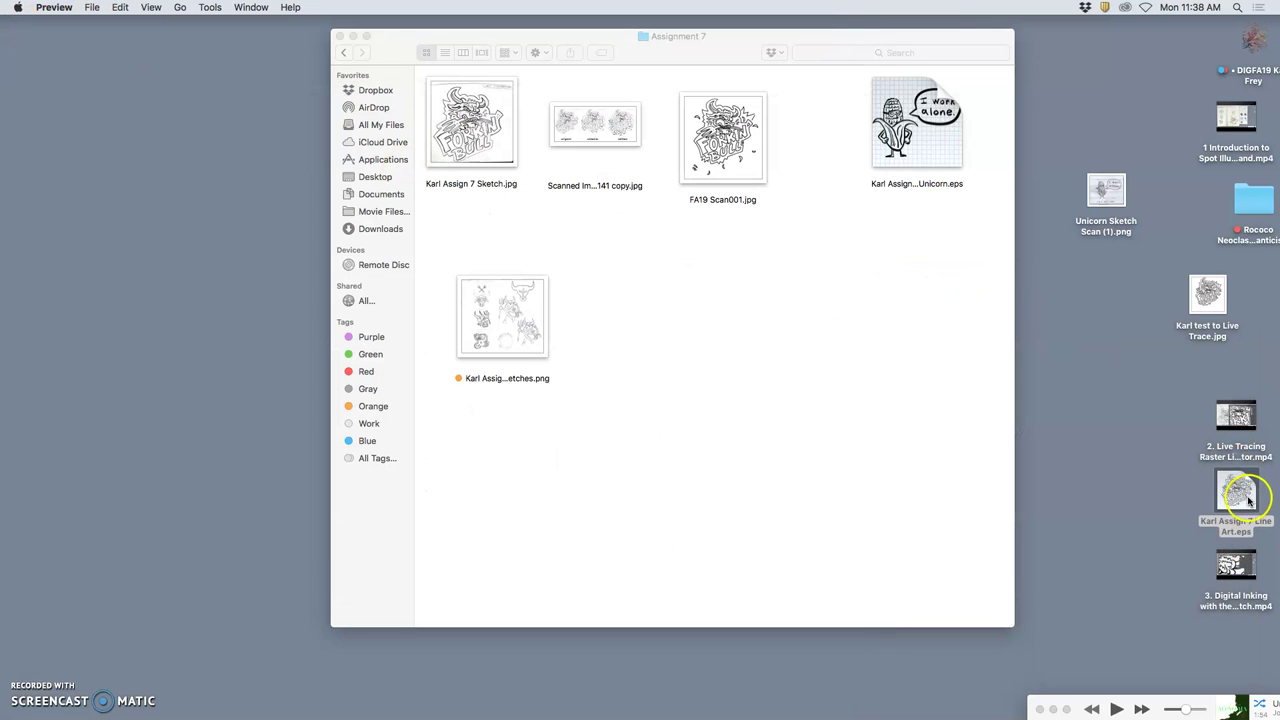
Rename the desktop line art EPS by adding "Bull" after "Line Art" in its file name.
click(1245, 533)
click(1245, 533)
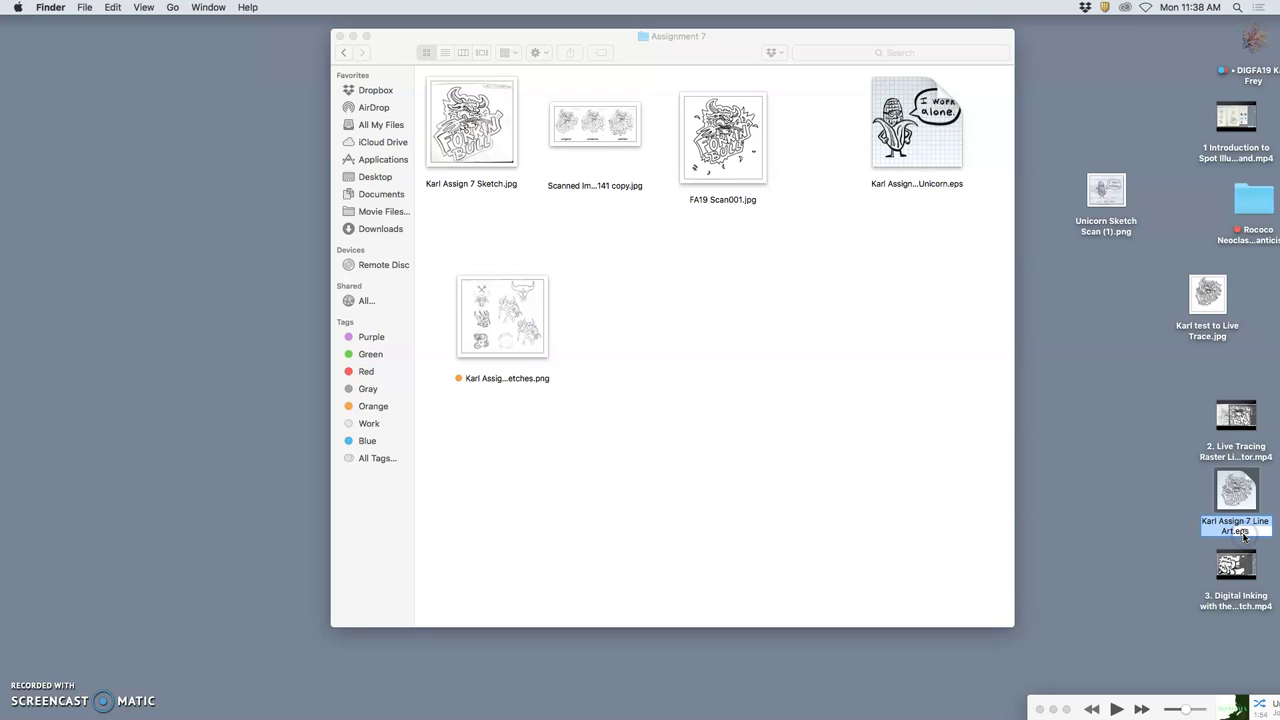
click(1243, 528)
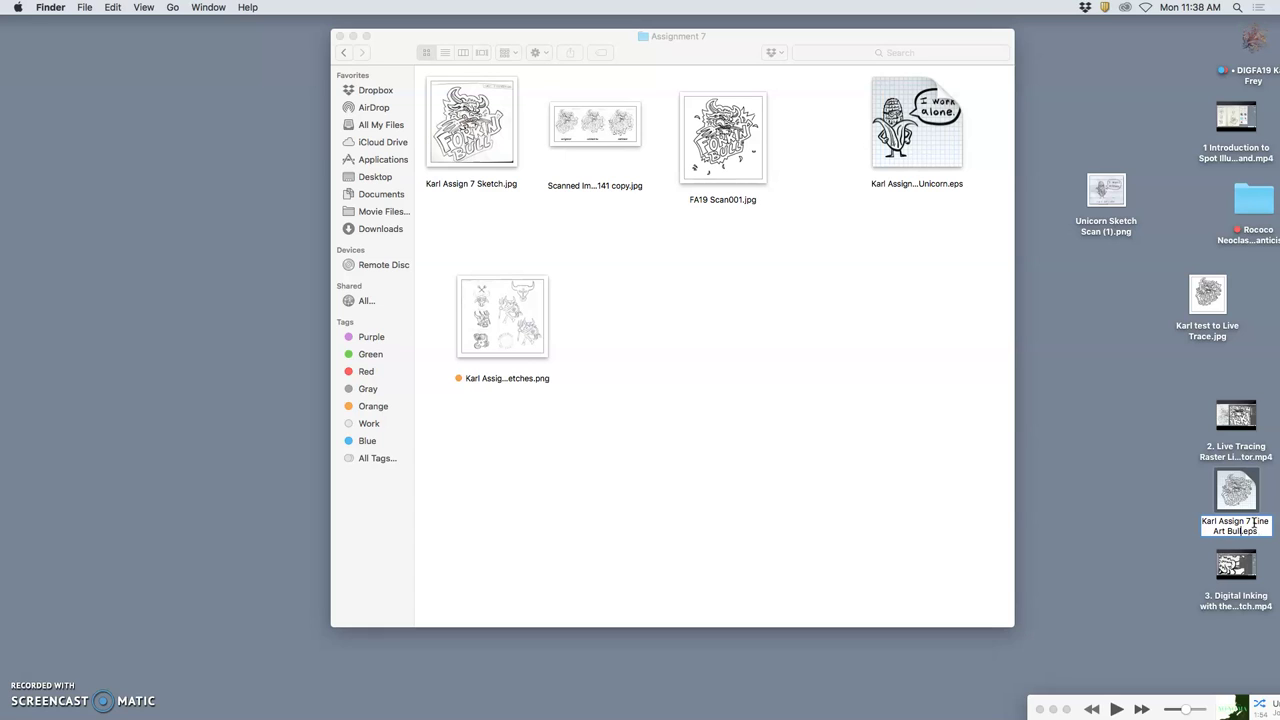
click(1154, 409)
Move the Unicorn line art EPS onto the desktop near the Bull EPS, and put the unicorn scan and Live Trace test image into Assignment 7.
drag(930, 155, 1100, 349)
drag(1106, 193, 860, 262)
drag(1200, 285, 771, 371)
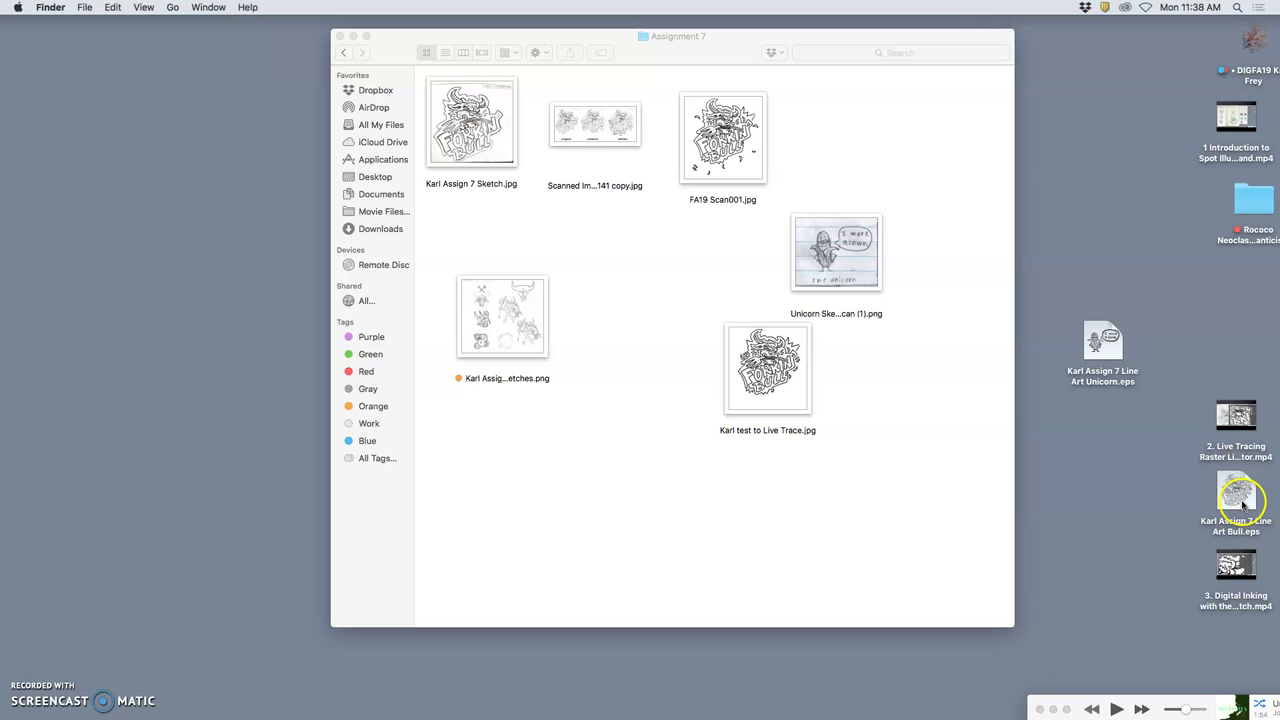
drag(1243, 505, 1145, 488)
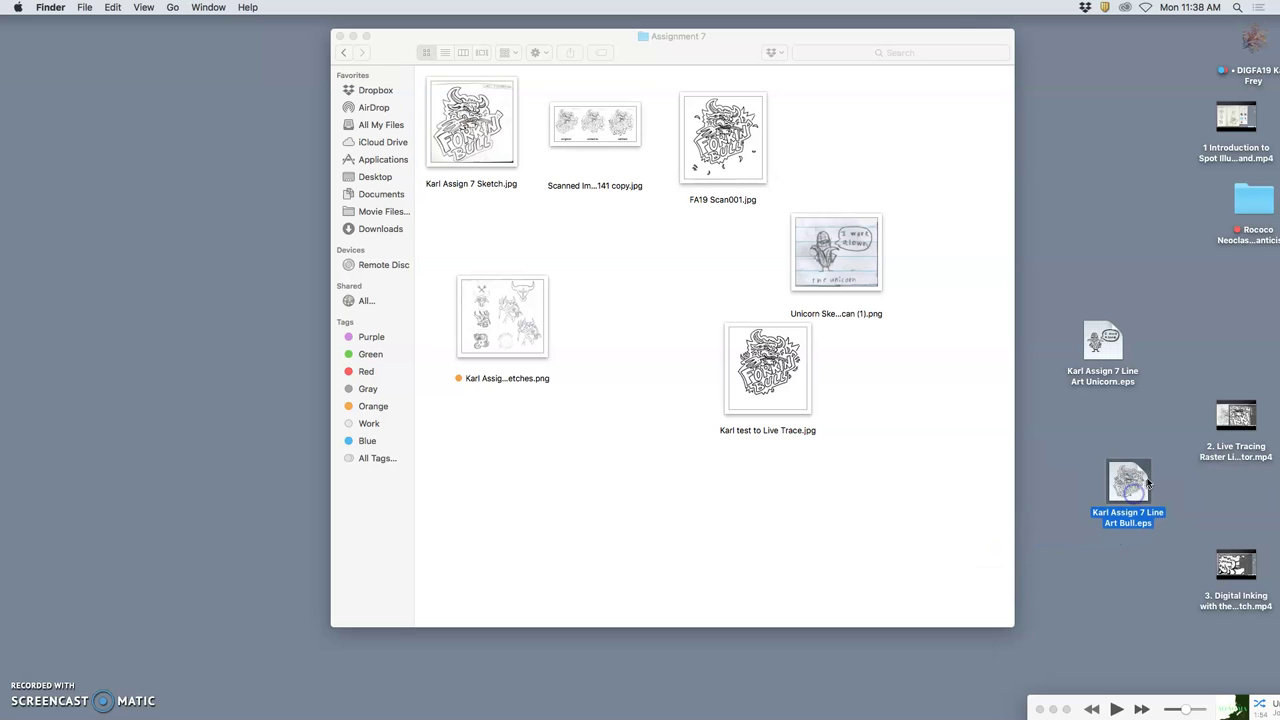
Place the unicorn scan and Live Trace test image beside the other files in the Assignment 7 folder, and close the folder window.
drag(838, 266, 630, 262)
drag(740, 378, 600, 388)
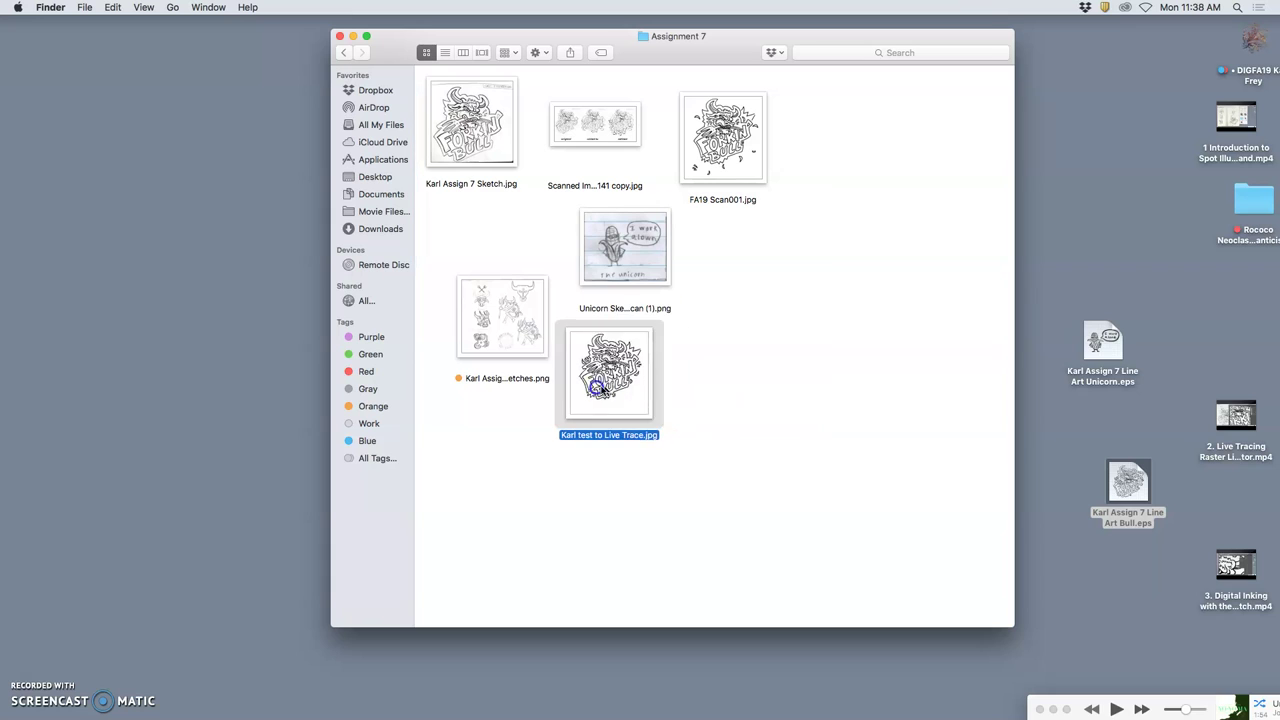
click(786, 354)
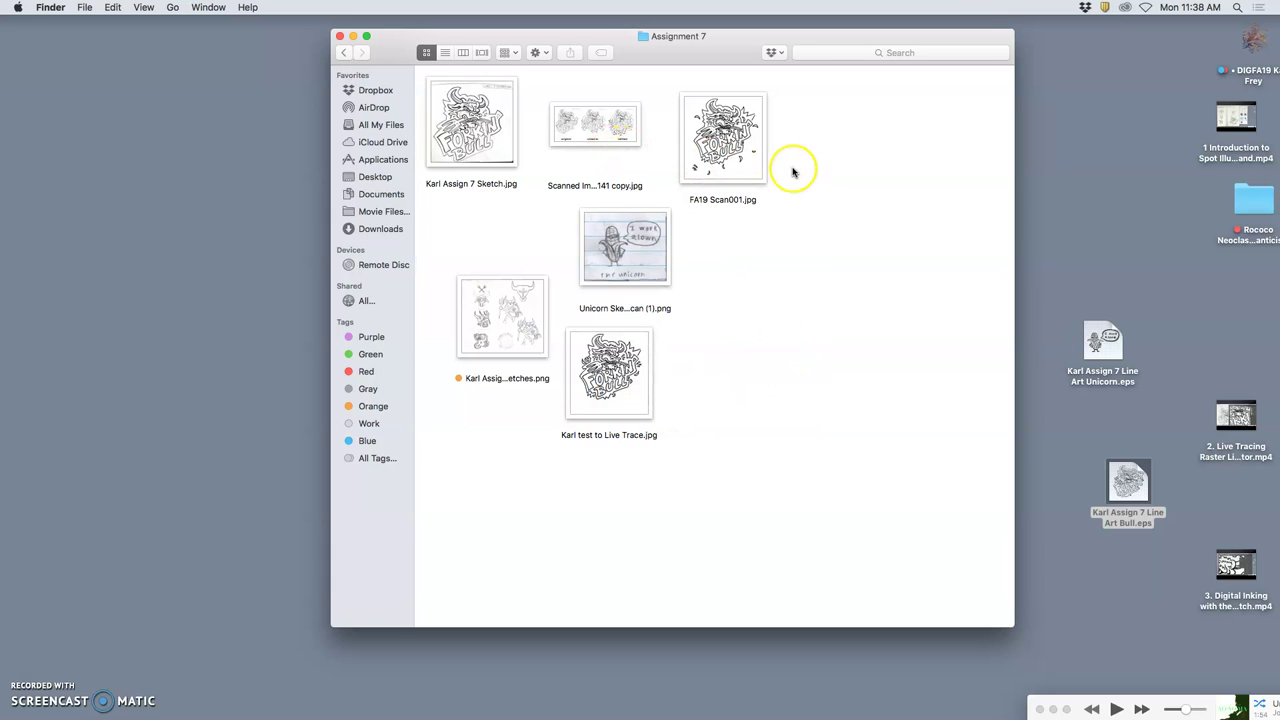
click(340, 36)
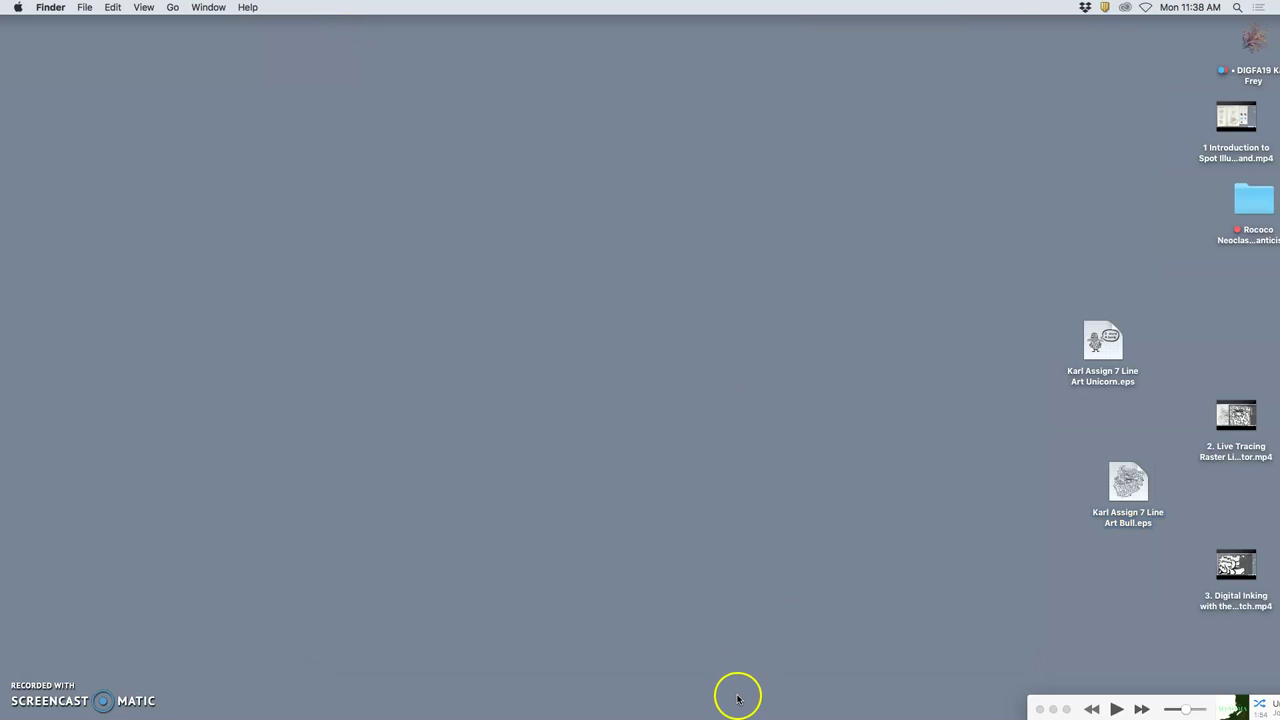
Switch to Photoshop with the FA19 Scan001.jpg bull drawing, and reposition its window so it is fully in view.
mouse_move(626, 712)
click(530, 703)
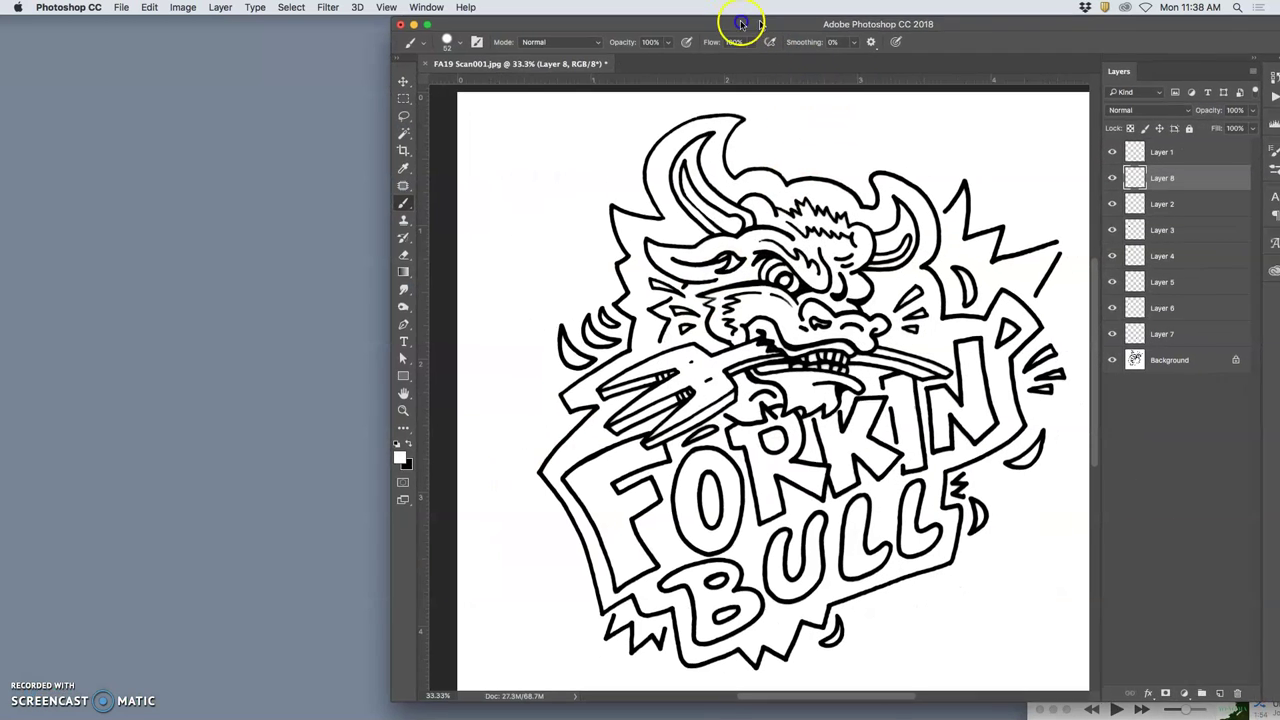
drag(820, 23, 517, 5)
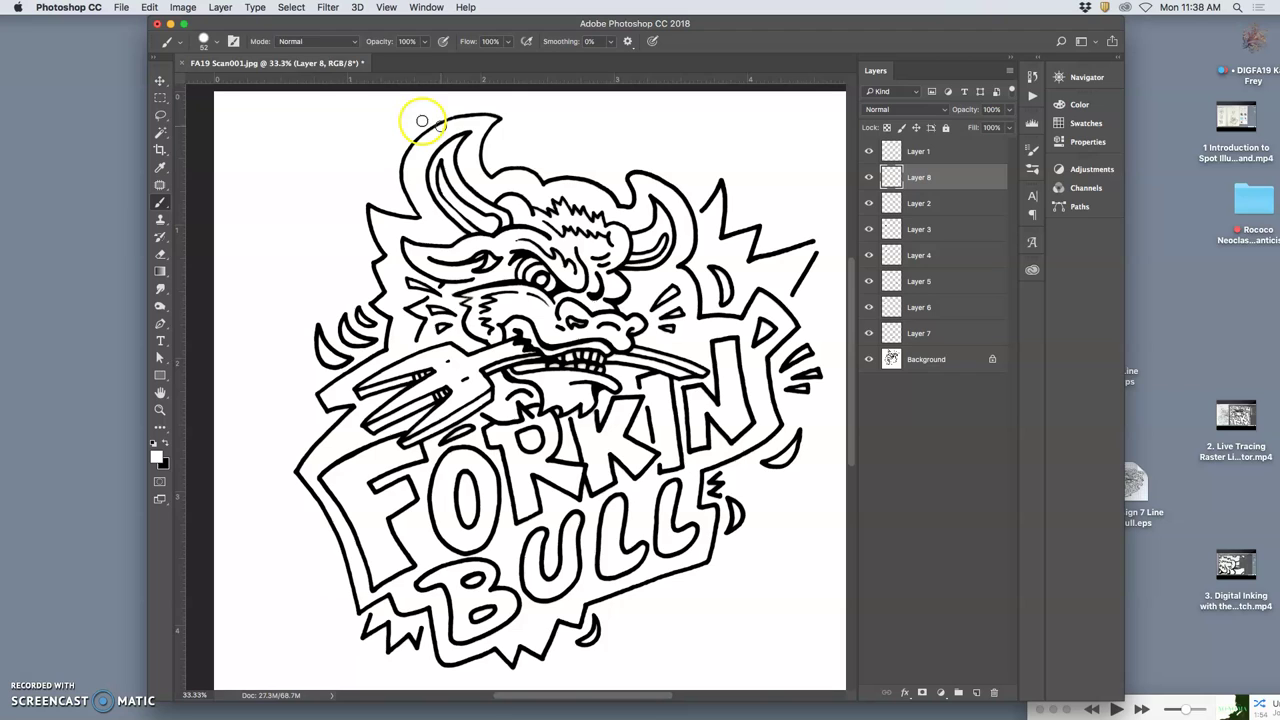